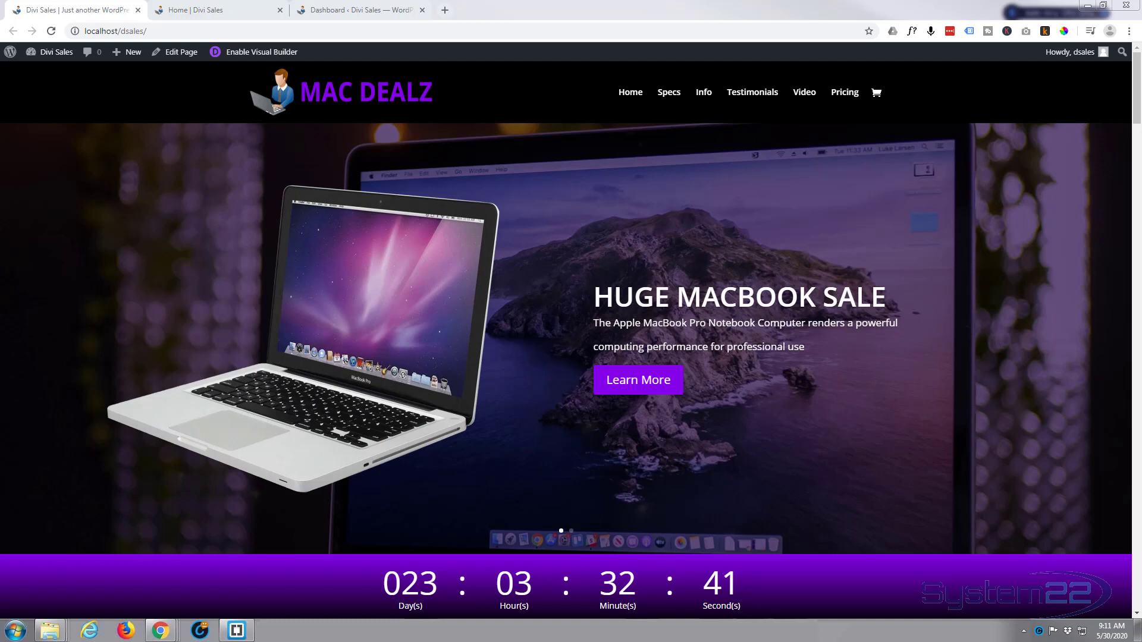
Look through the Mac Dealz sales page, covering the specs, product info, testimonials, unboxing video and pricing tables
click(91, 78)
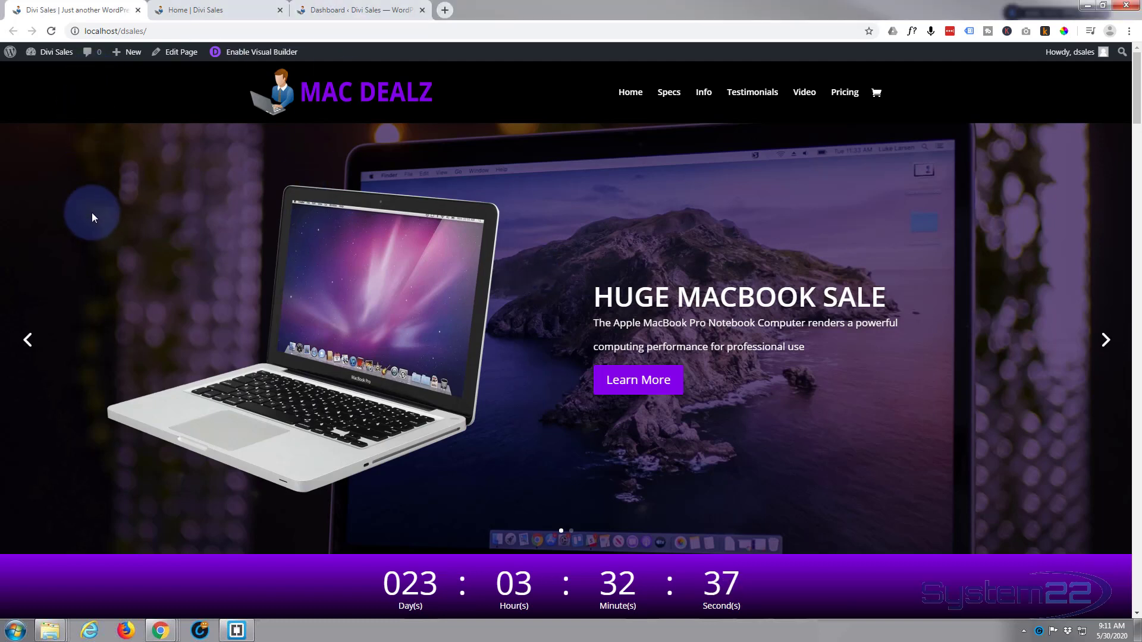
click(633, 383)
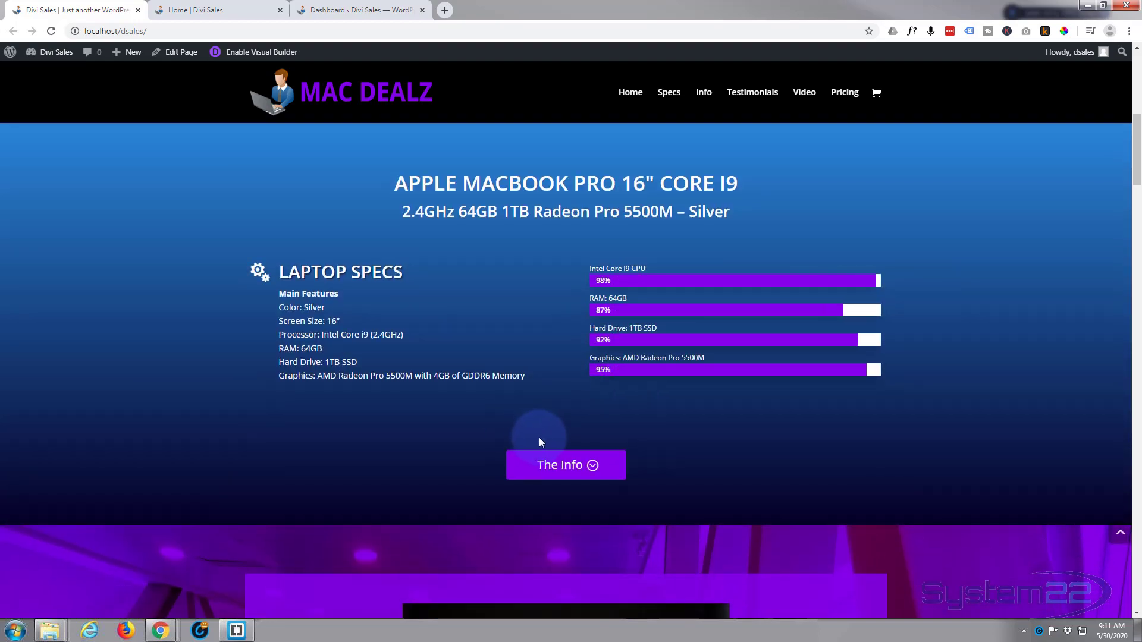
click(570, 474)
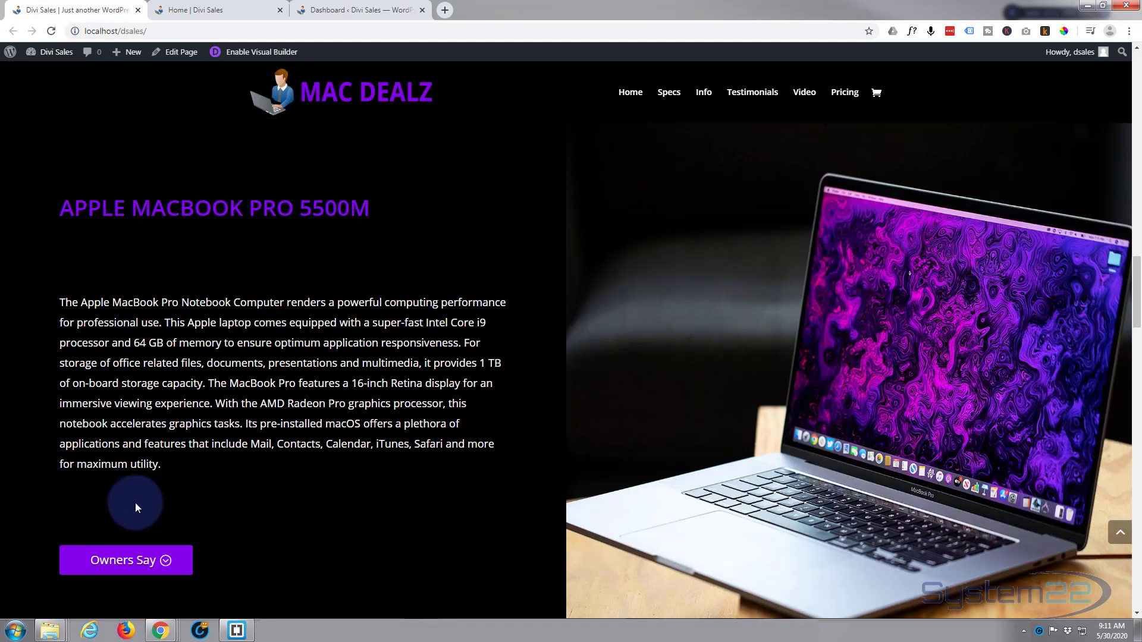
click(126, 561)
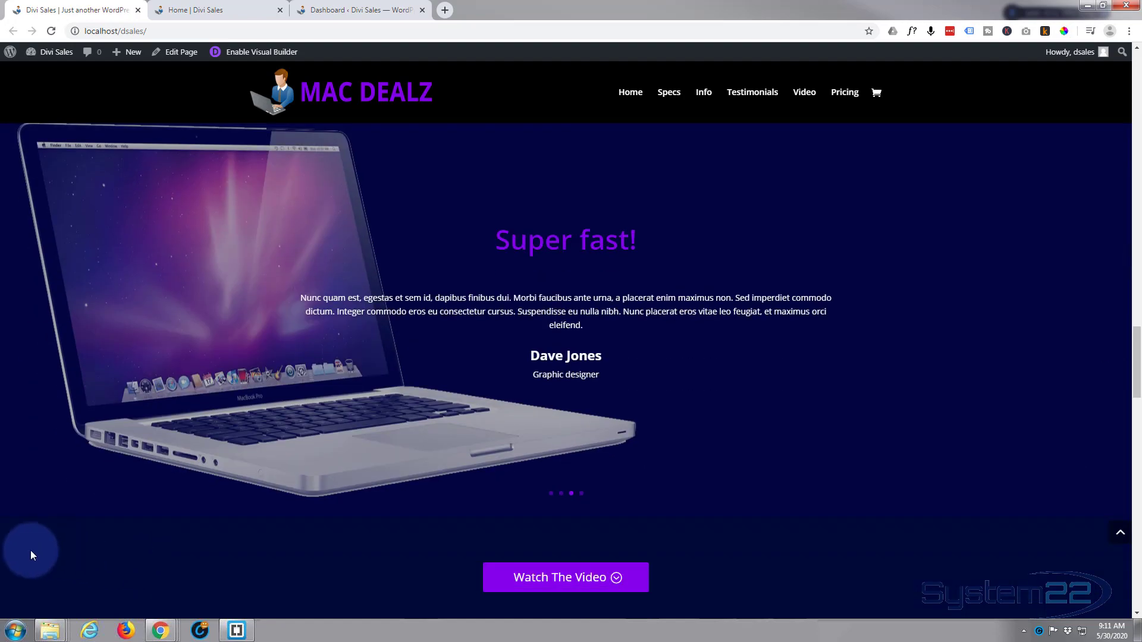
click(568, 585)
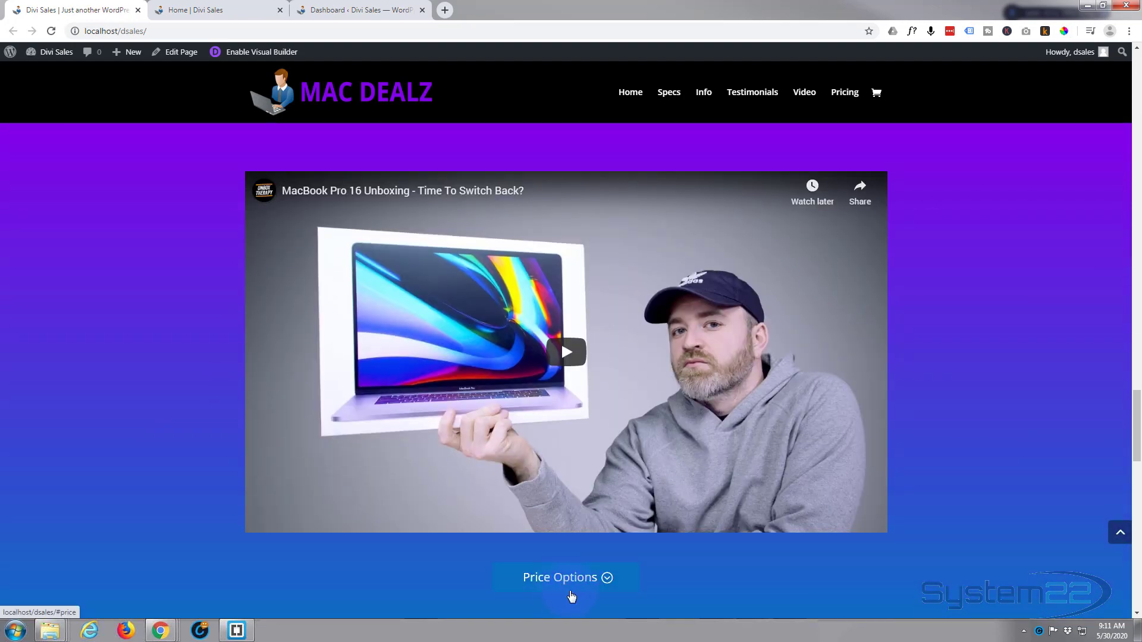
click(564, 580)
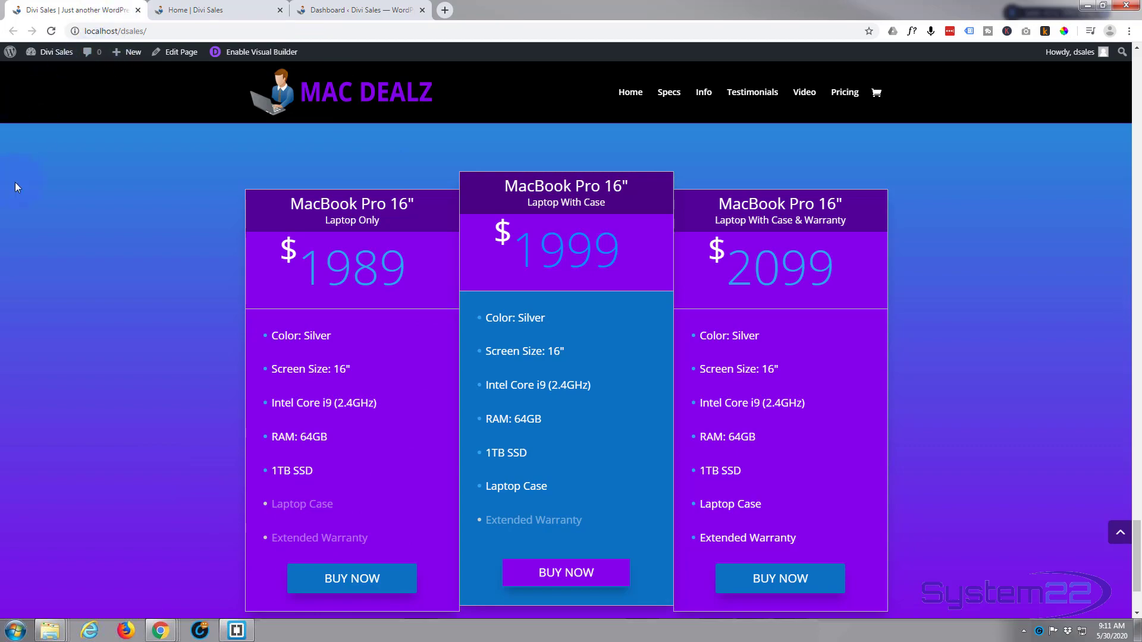
scroll(13, 214, down, 1)
scroll(74, 303, up, 14)
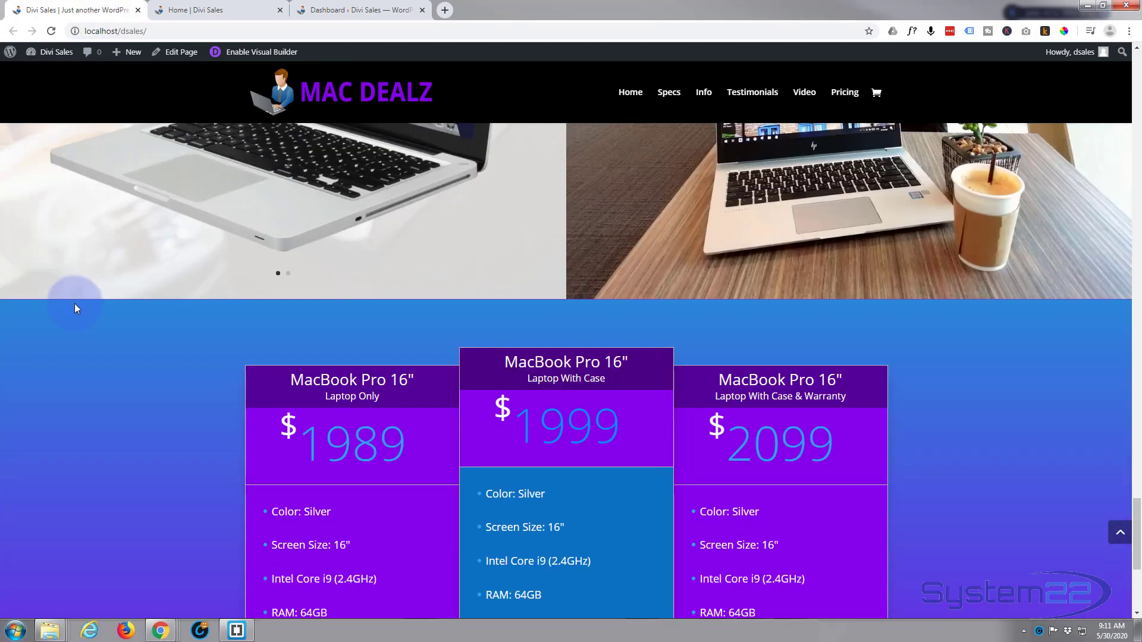
scroll(75, 308, up, 15)
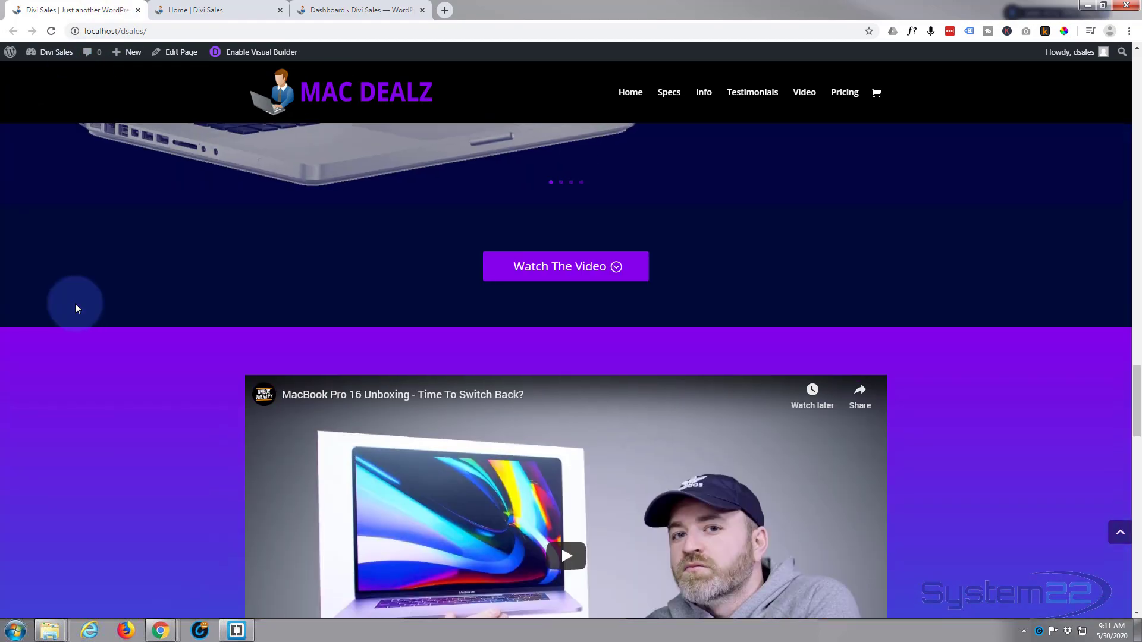
scroll(75, 308, up, 1)
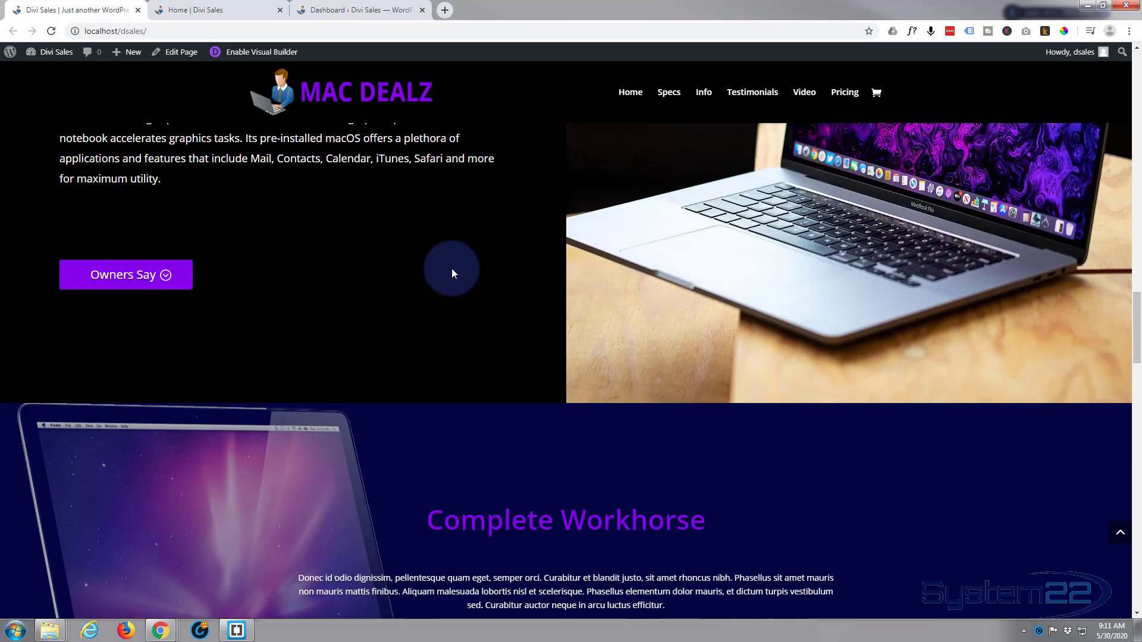
scroll(437, 262, down, 4)
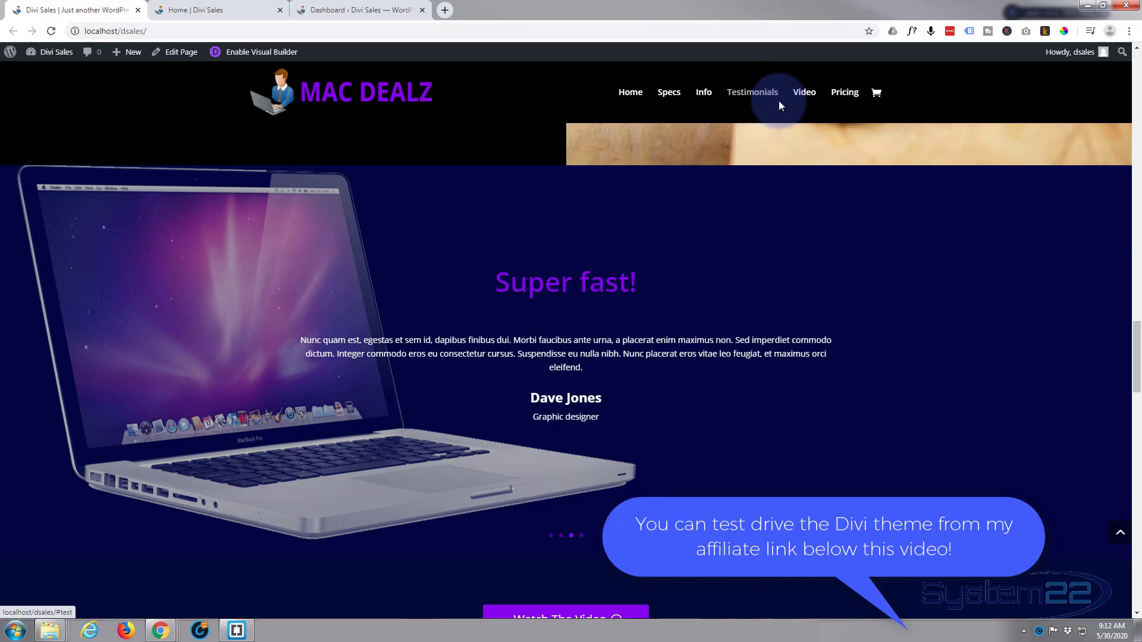
Switch to the WordPress dashboard and add a new post titled "Portable Office!"
click(346, 10)
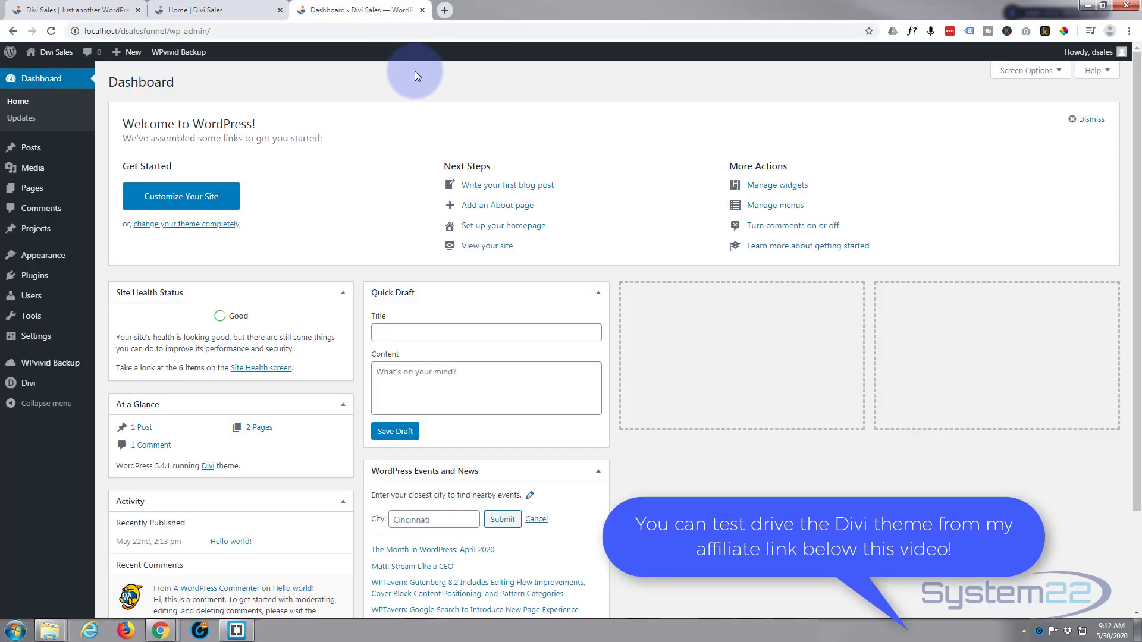
click(28, 153)
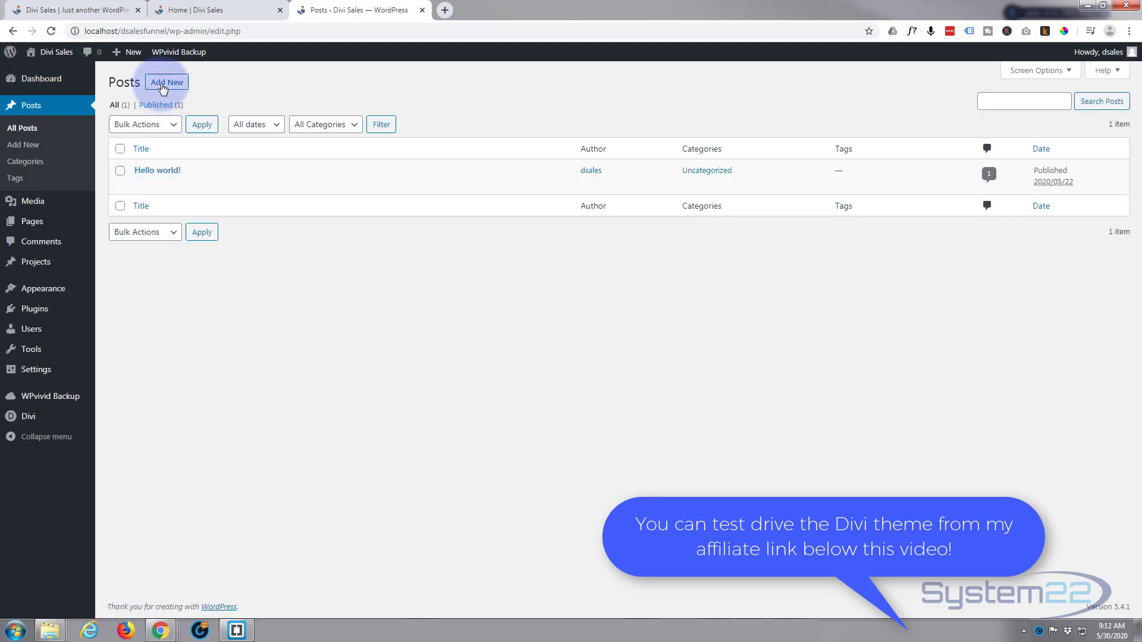
click(163, 83)
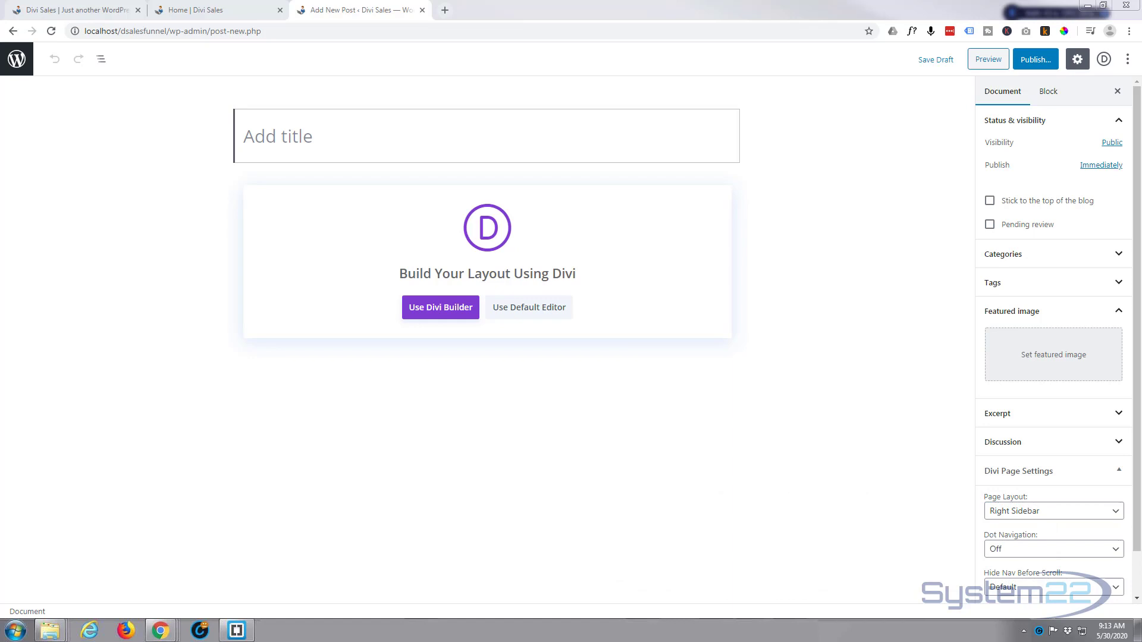
click(254, 136)
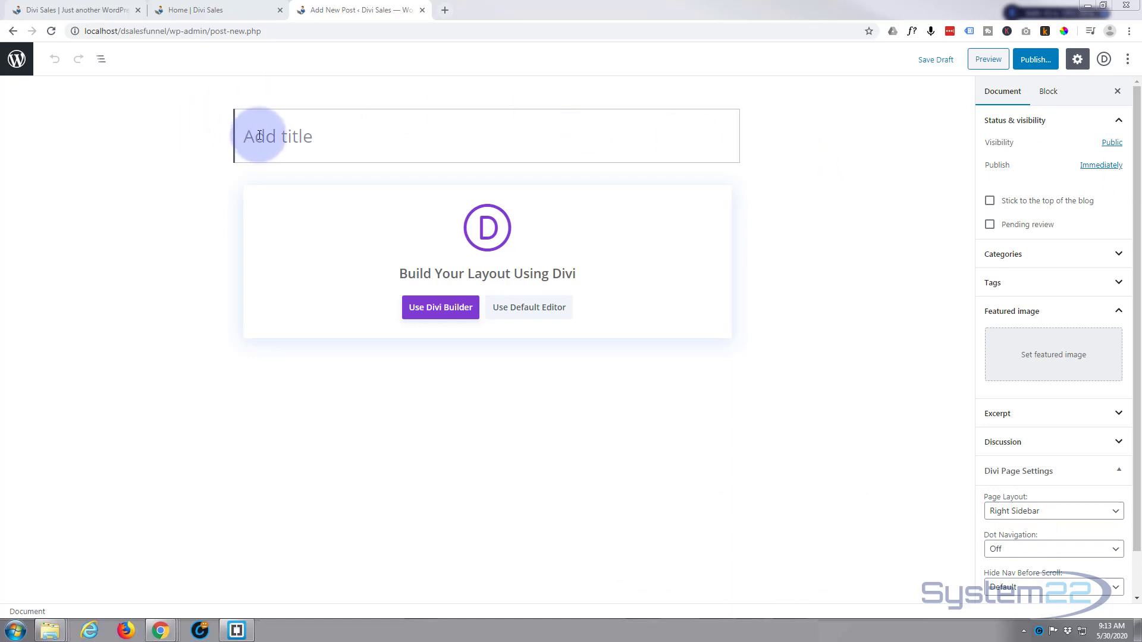
text(Portable Office!)
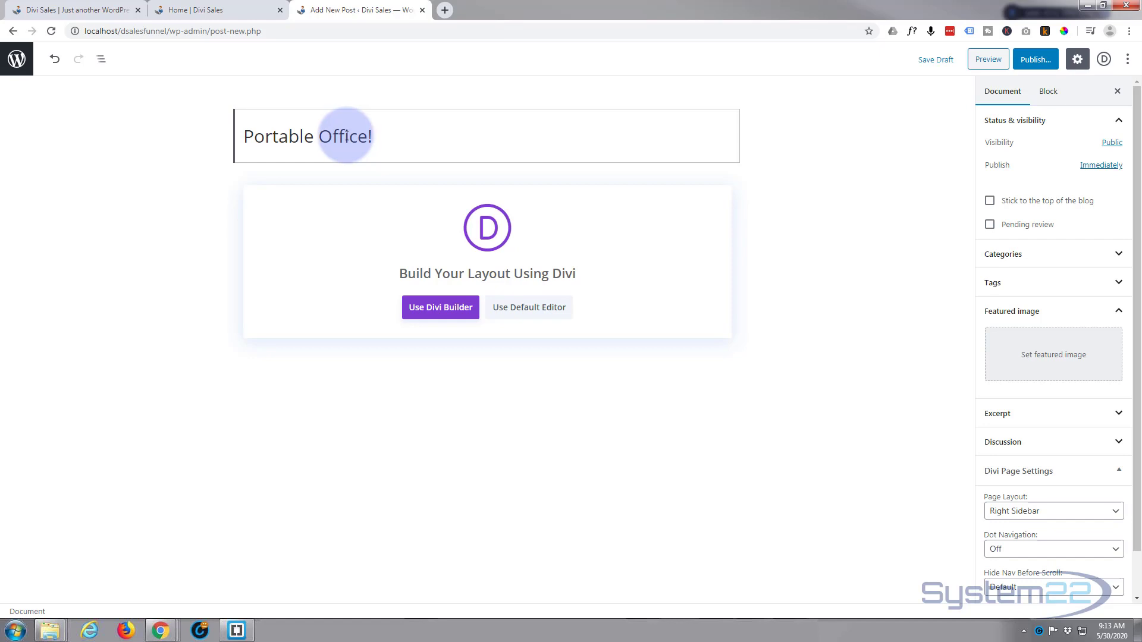
Start building the post from scratch in the Divi Builder and insert a single-column row
click(446, 321)
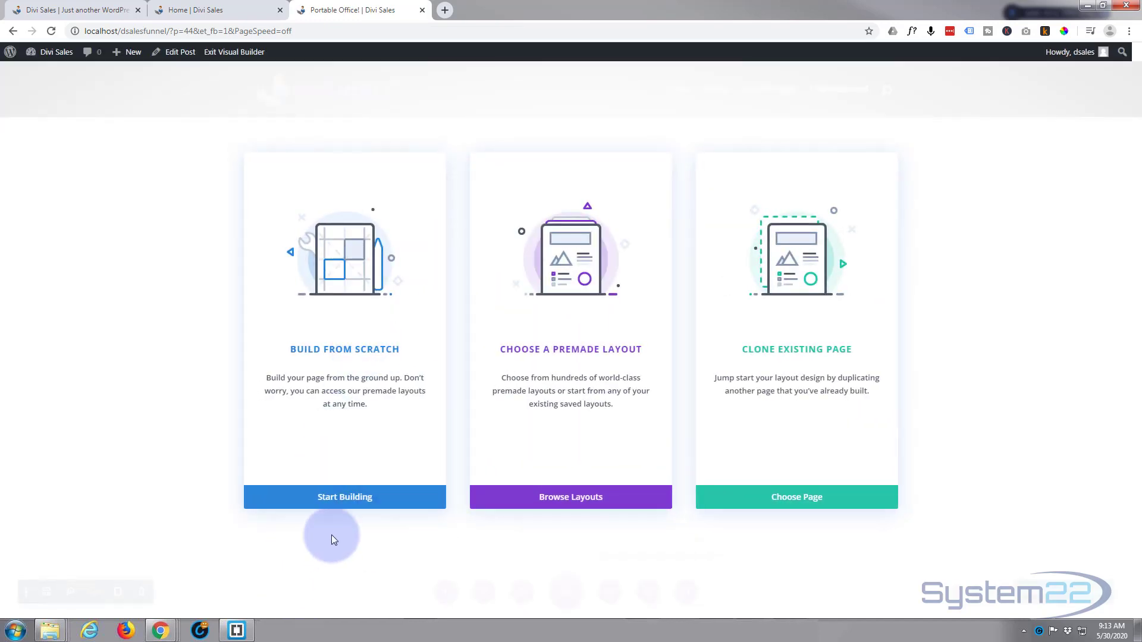
click(349, 499)
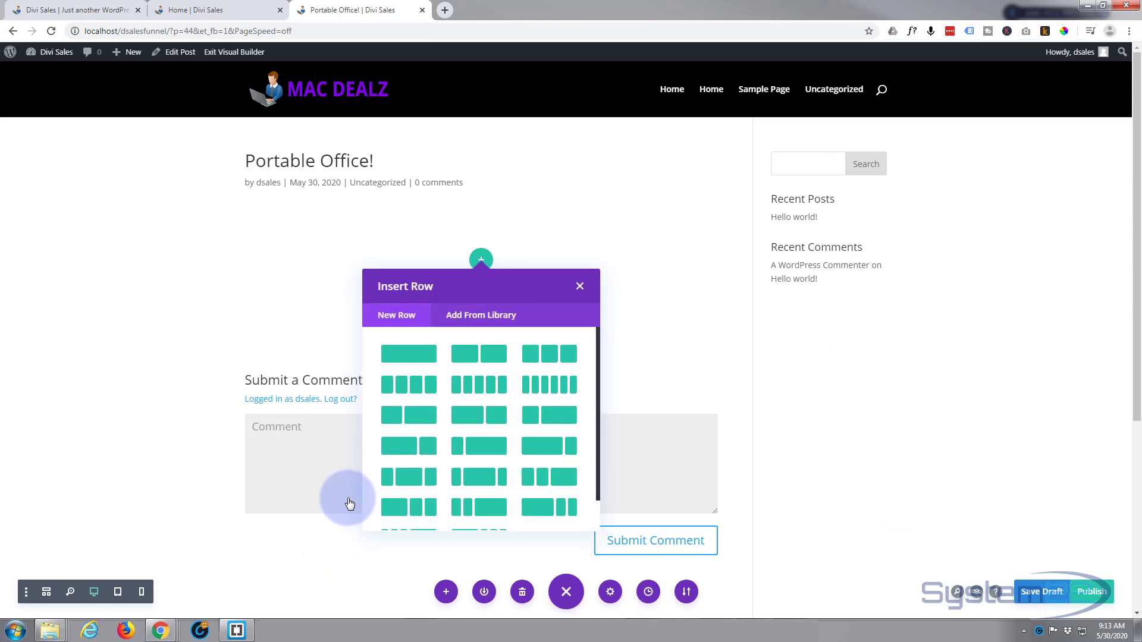
click(400, 356)
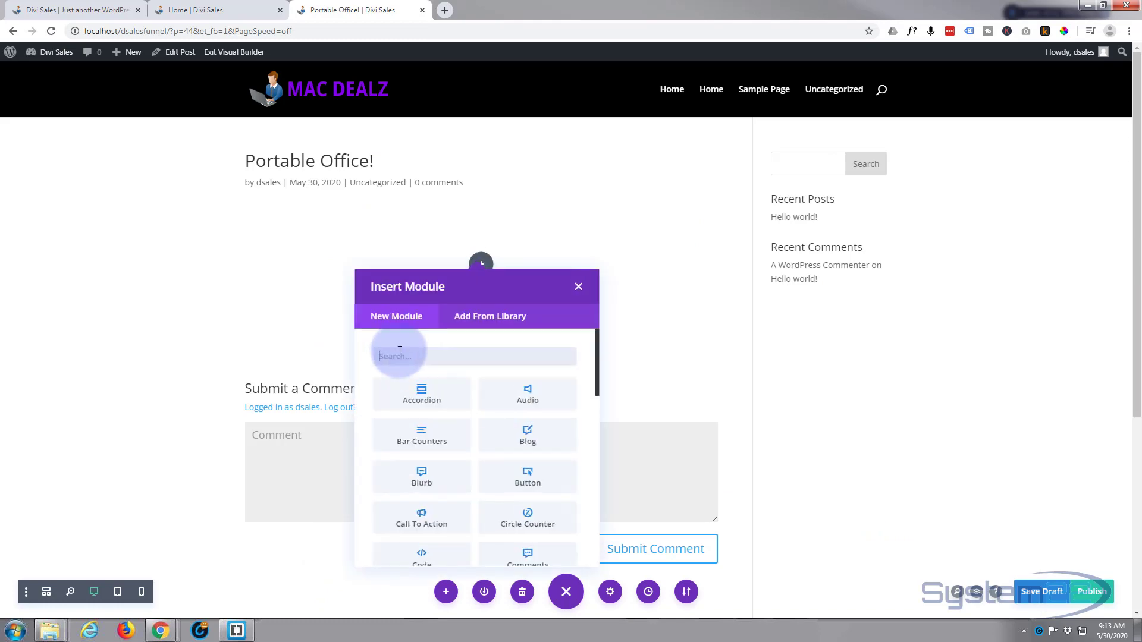
Add a Text module to the new single-column row
scroll(440, 381, down, 2)
scroll(451, 390, down, 8)
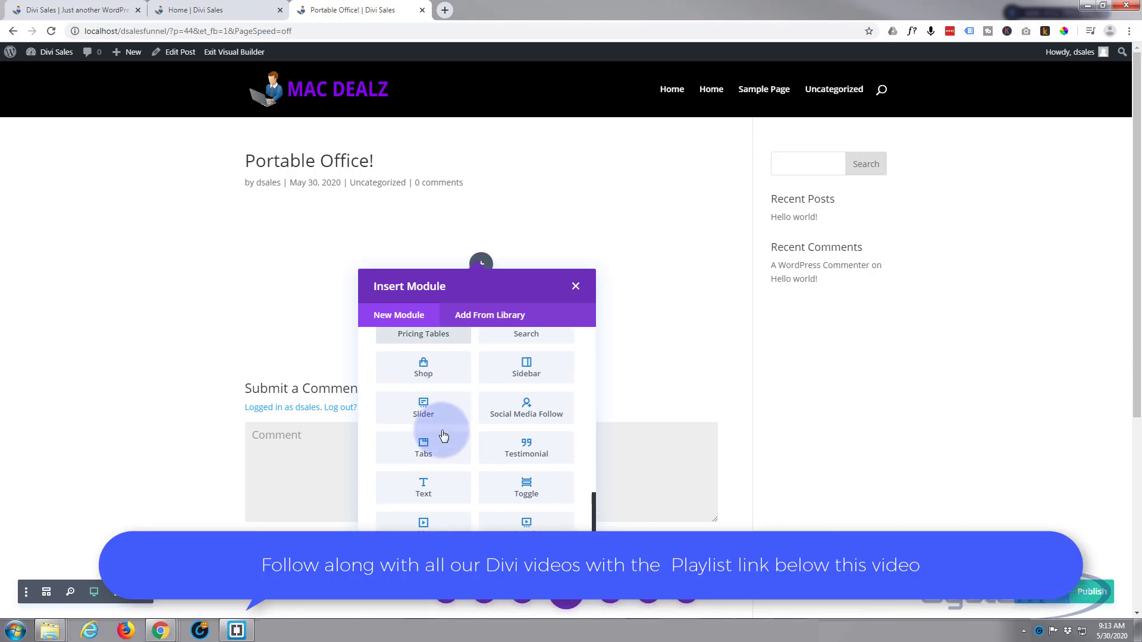
click(427, 495)
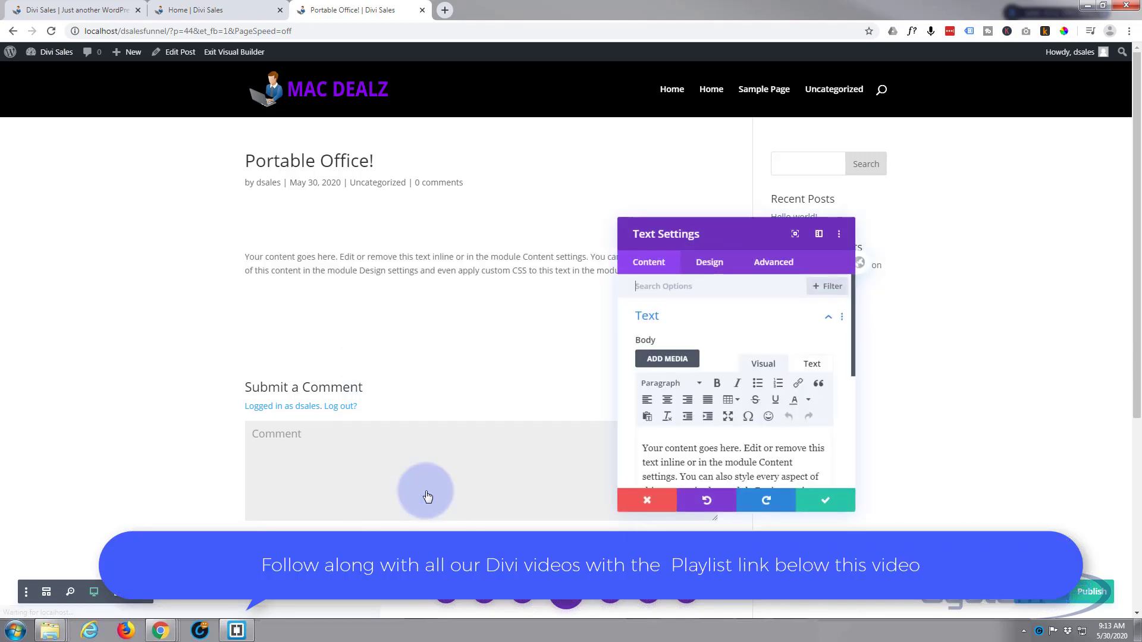
Replace the Text module's placeholder body with the copied testimonial text, including the author's name and job title
mouse_move(684, 338)
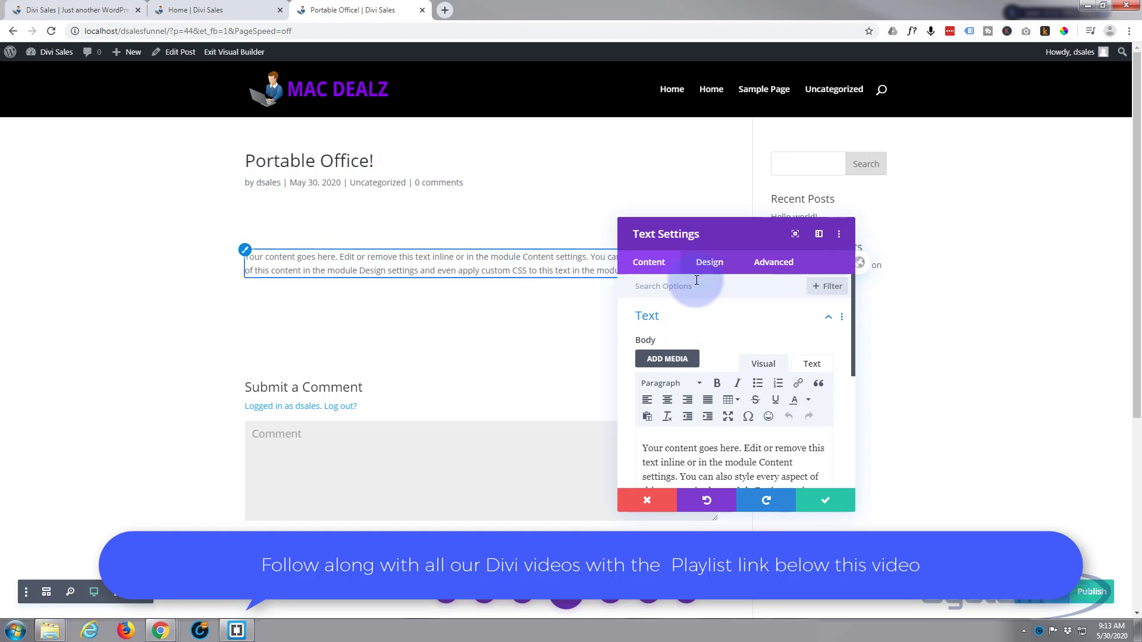
scroll(743, 285, down, 1)
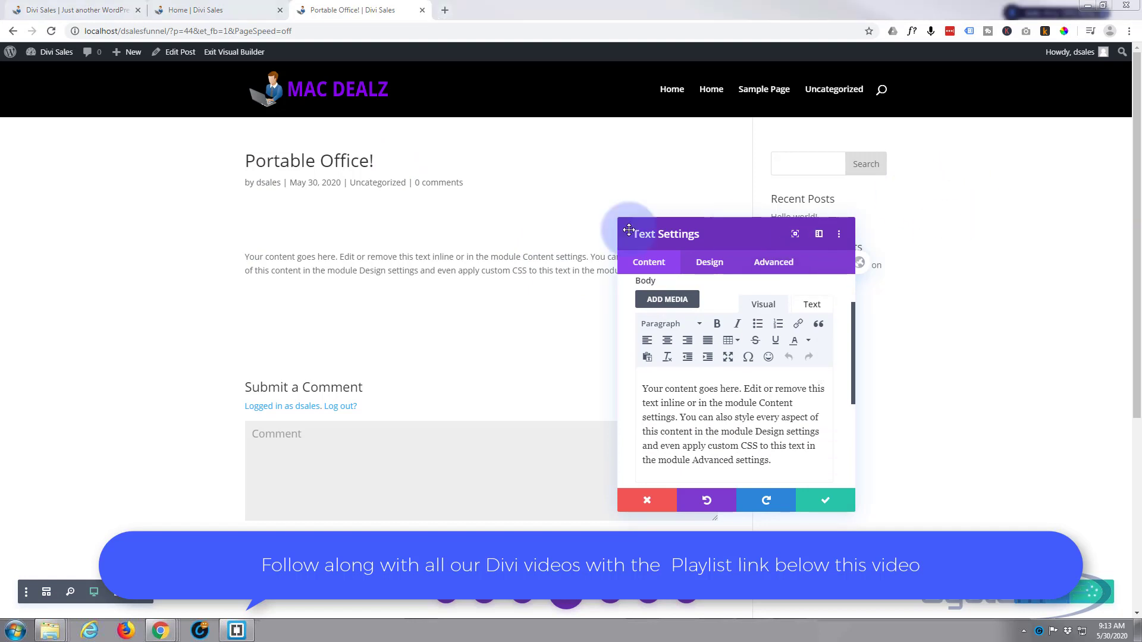
click(779, 463)
drag(771, 460, 627, 373)
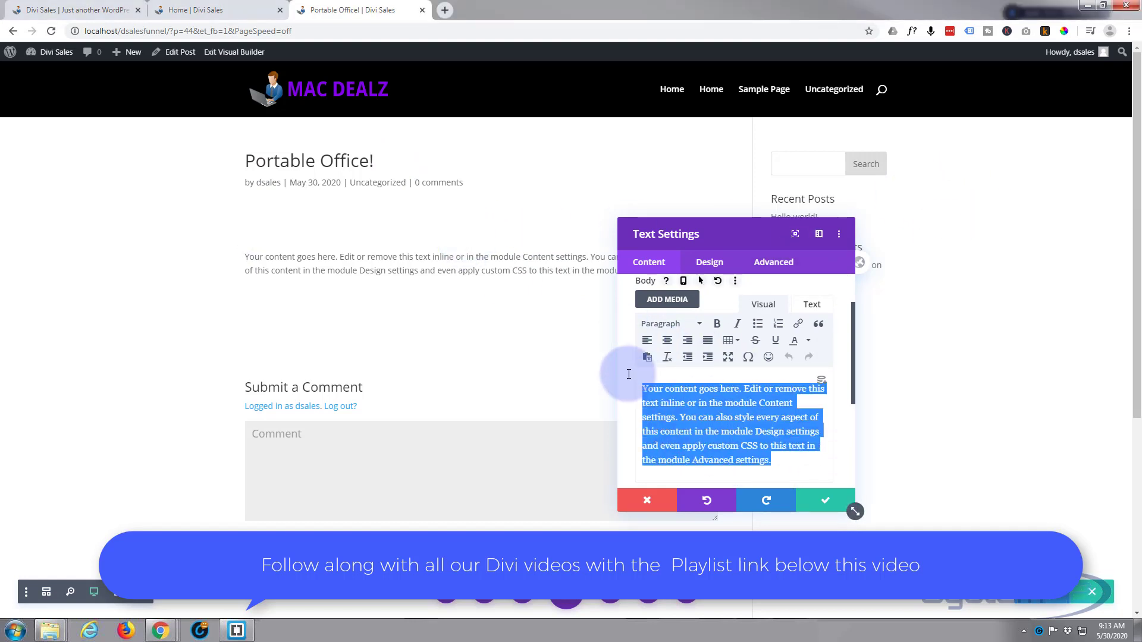
text(Fusce pretium augue odio, vitae placerat turpis tincidunt in. In vehicula varius venenatis. Donec fermentum erat nec orci faucibus vestibulum. Phasellus lobortis ex ante. Curabitur nec aliquet nisl. Fusce leo ligula, dignissim sit amet fermentum vitae, auctor quis diam. Kate Chow Teacher)
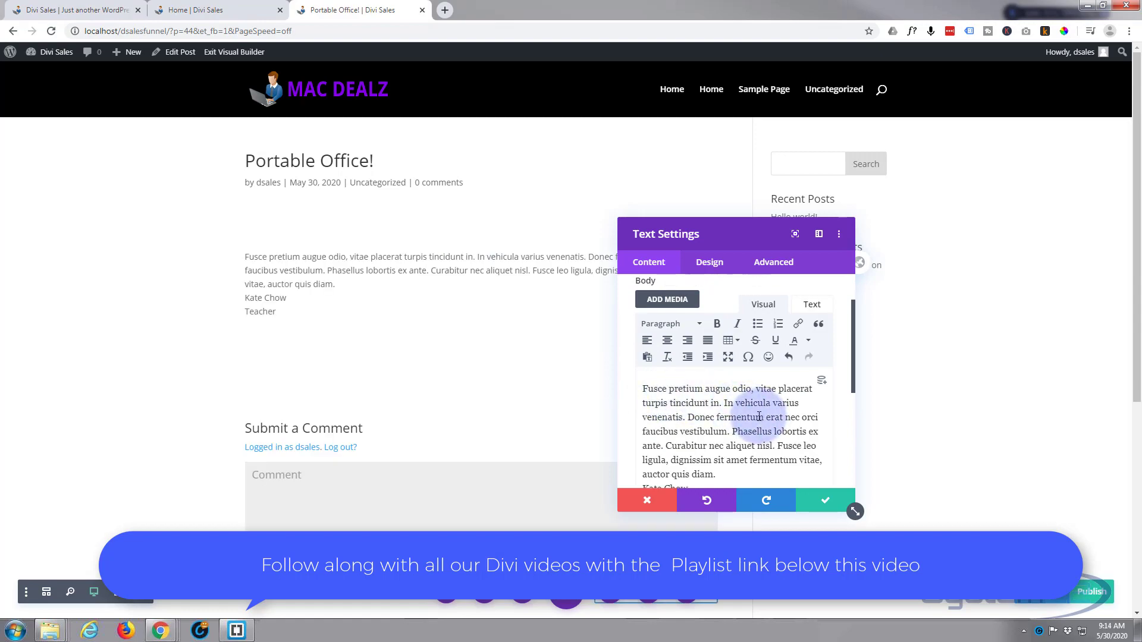
Insert a paragraph break after "auctor quis diam." to separate the testimonial from the author's details
scroll(759, 416, down, 1)
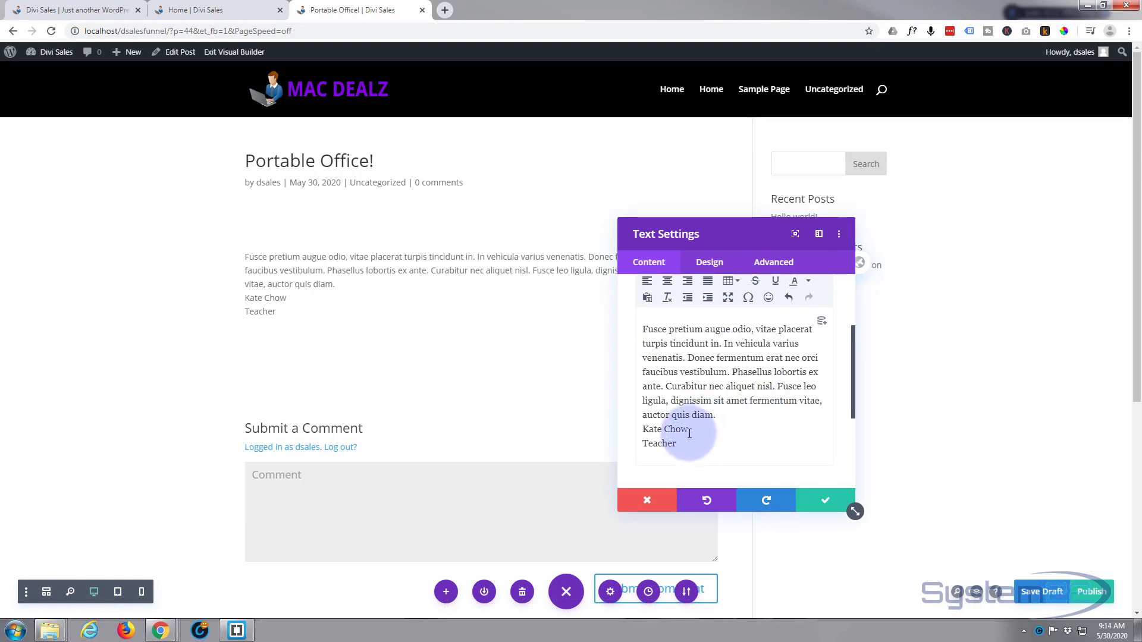
scroll(690, 433, down, 1)
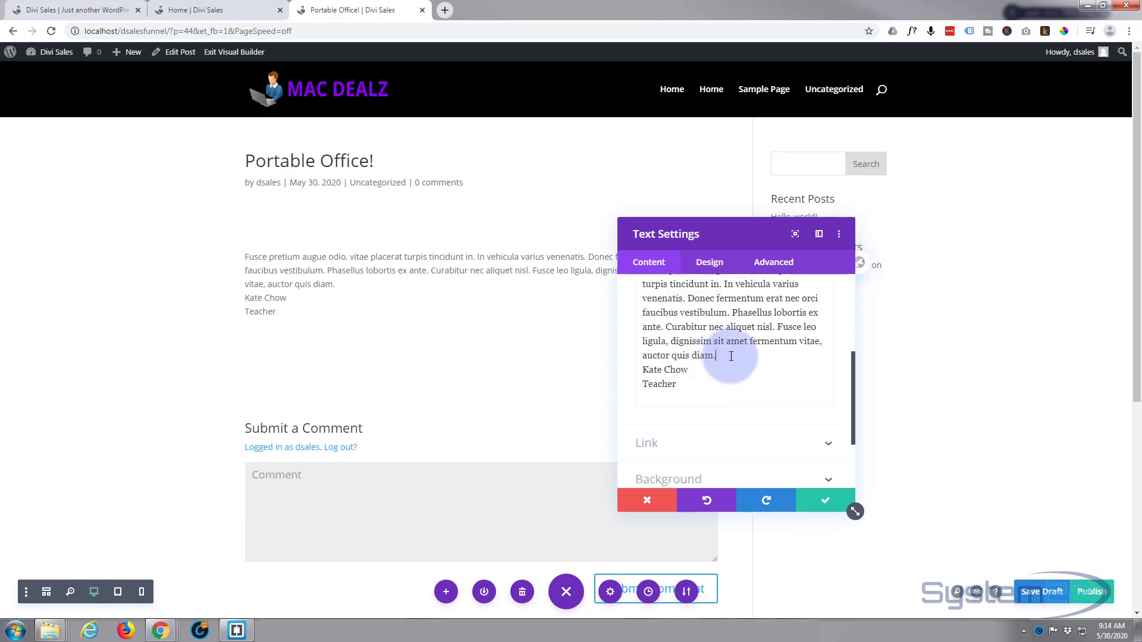
key(Return)
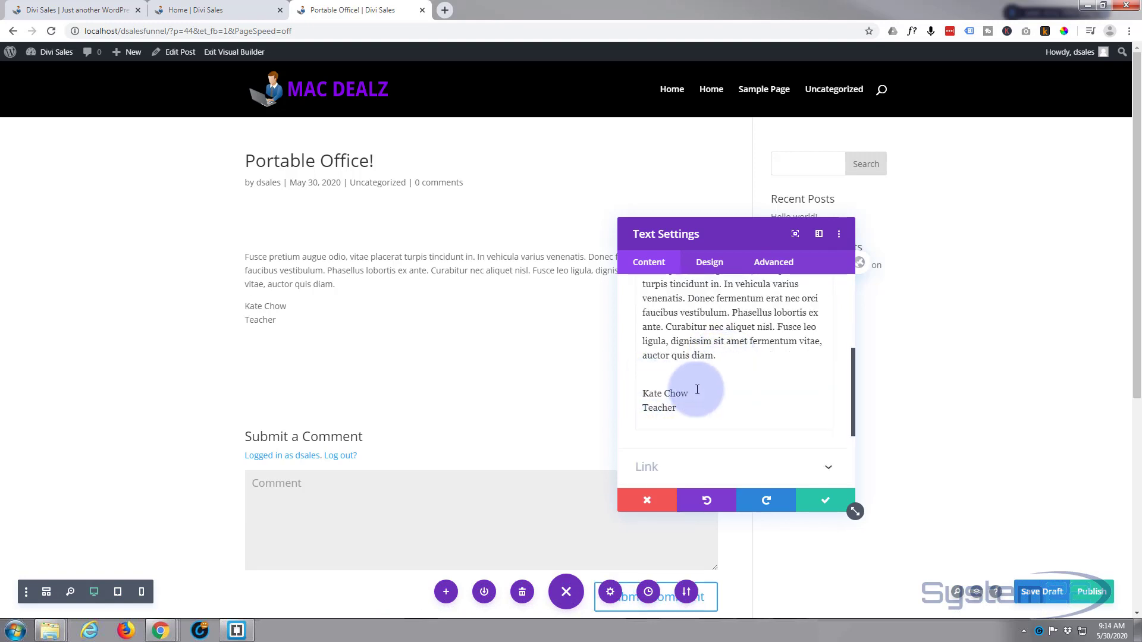
Format the testimonial author's name as Heading 3 and make it bold
drag(688, 394, 642, 391)
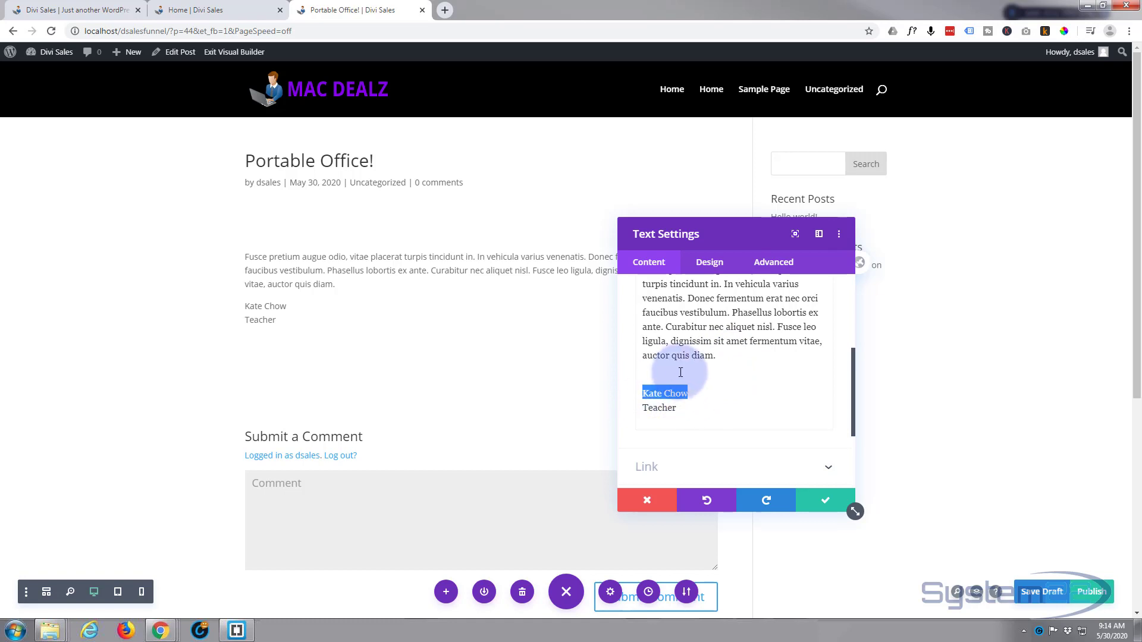
scroll(680, 372, up, 2)
click(697, 325)
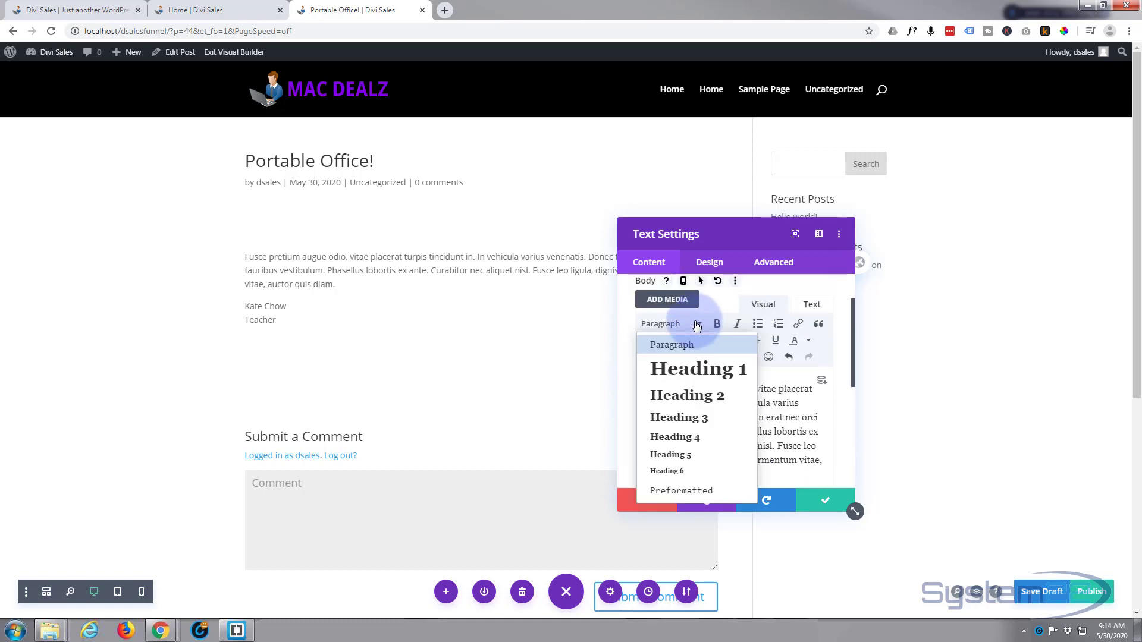
click(698, 417)
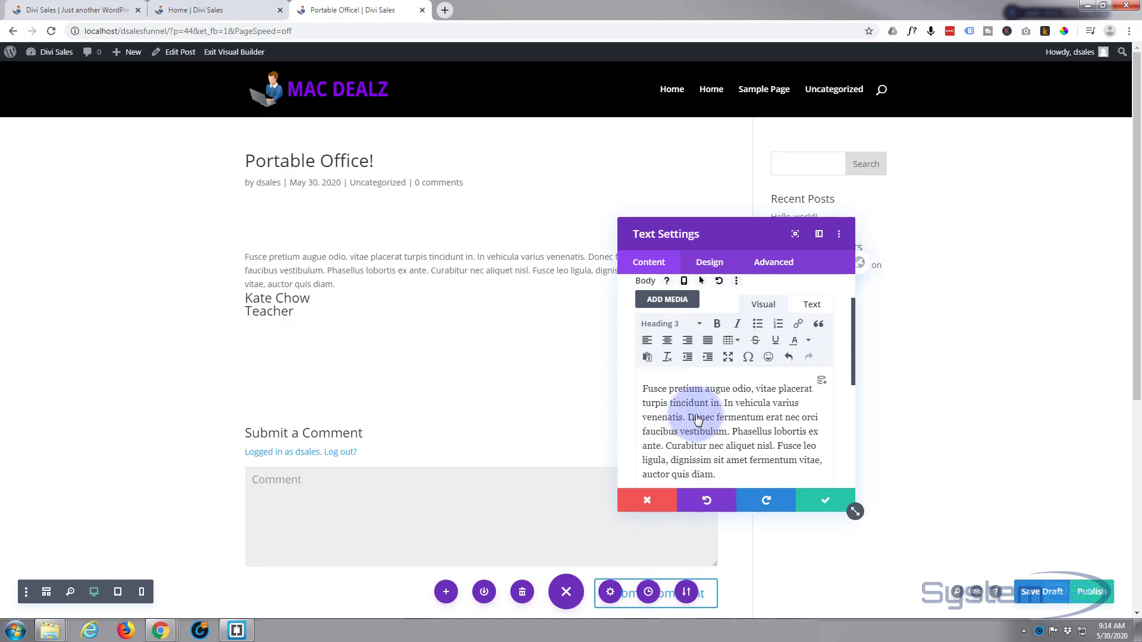
scroll(697, 412, down, 2)
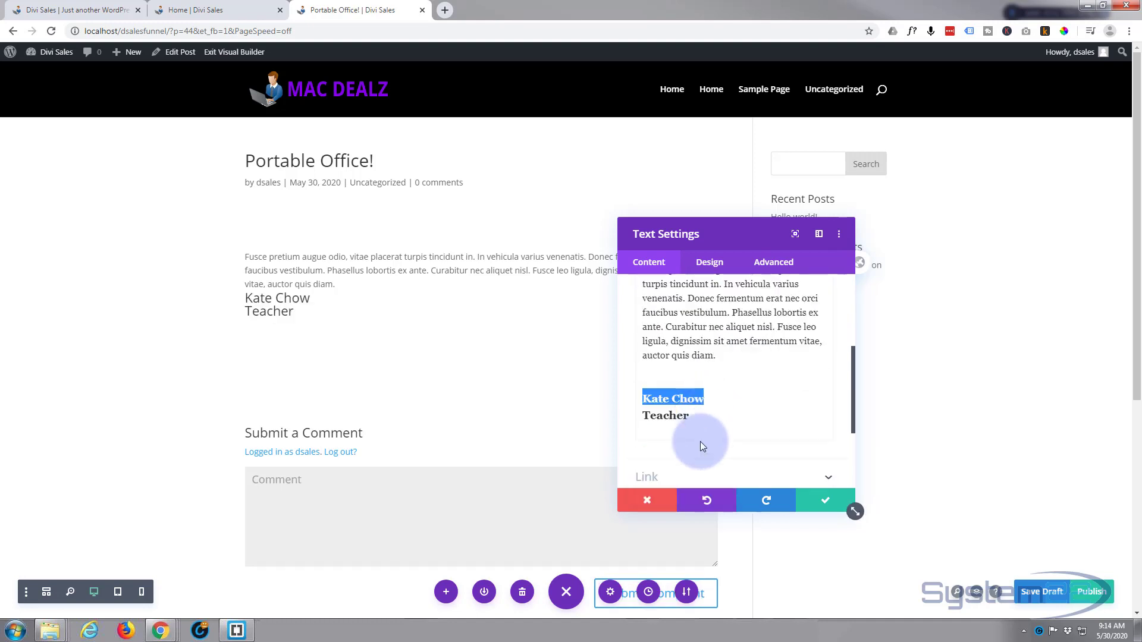
scroll(702, 432, up, 4)
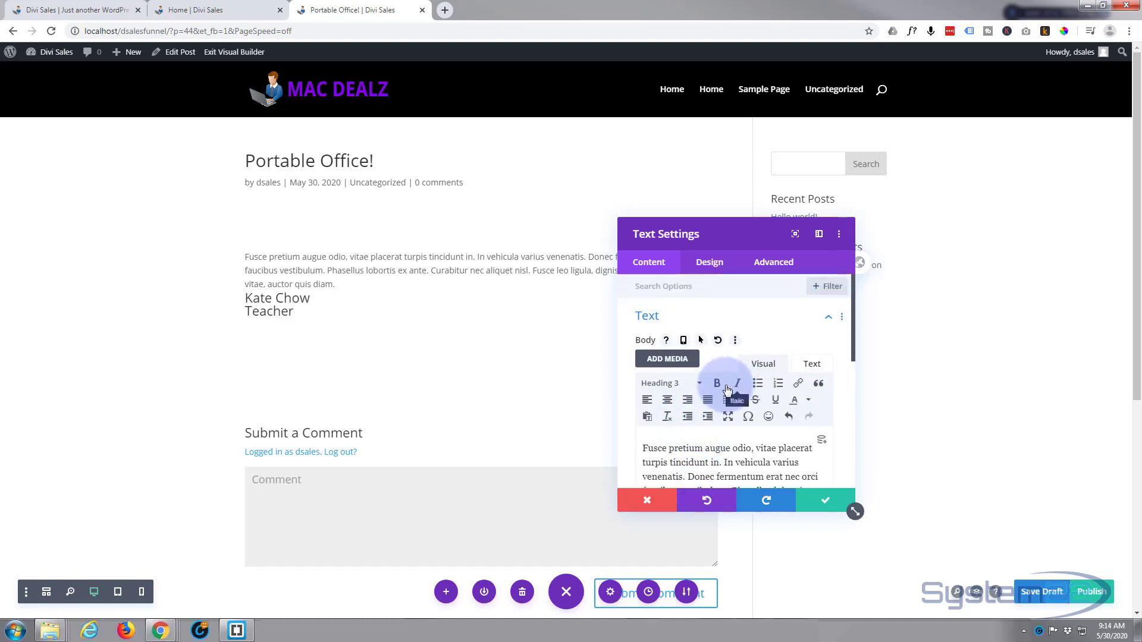
click(718, 384)
scroll(716, 386, down, 3)
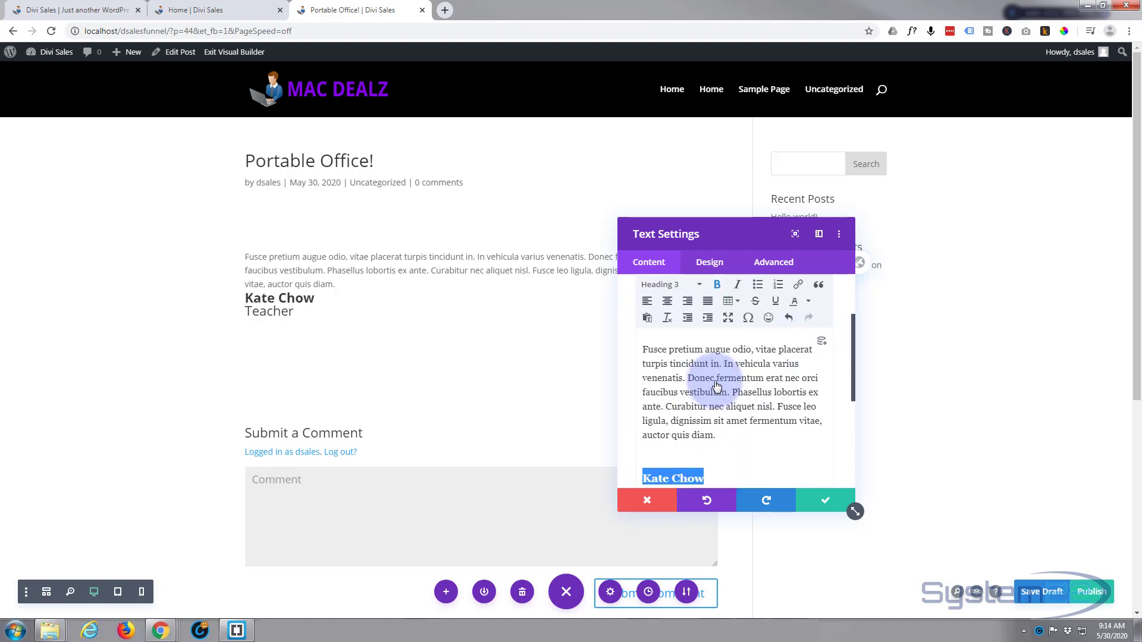
Insert a paragraph break between the author's name and the job title "Teacher", and format the job title as Heading 4
click(713, 398)
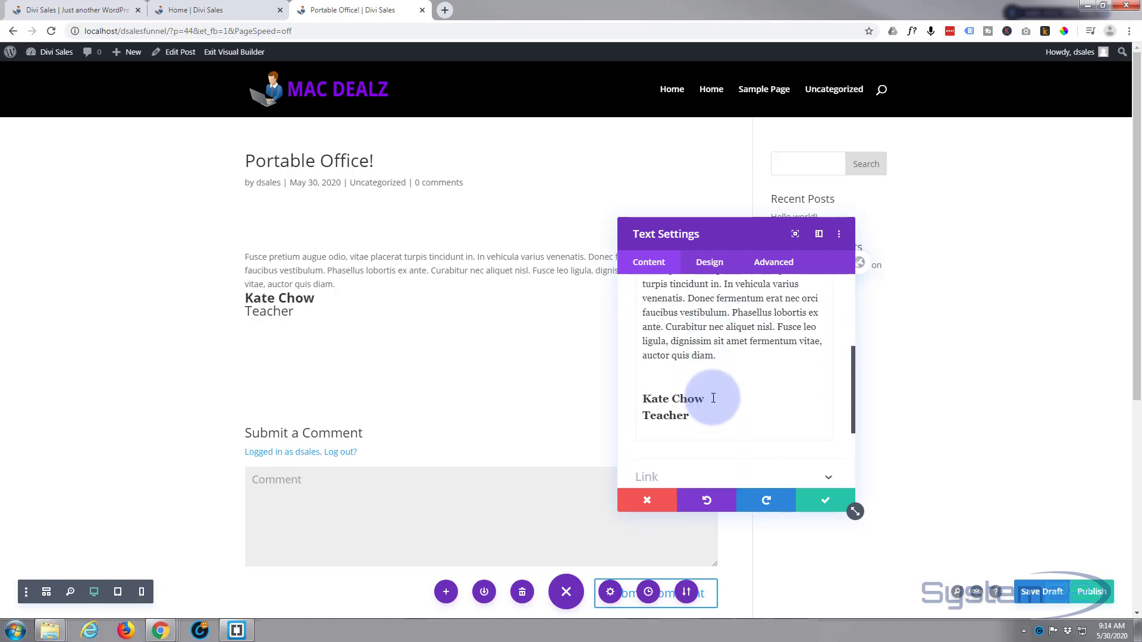
key(Return)
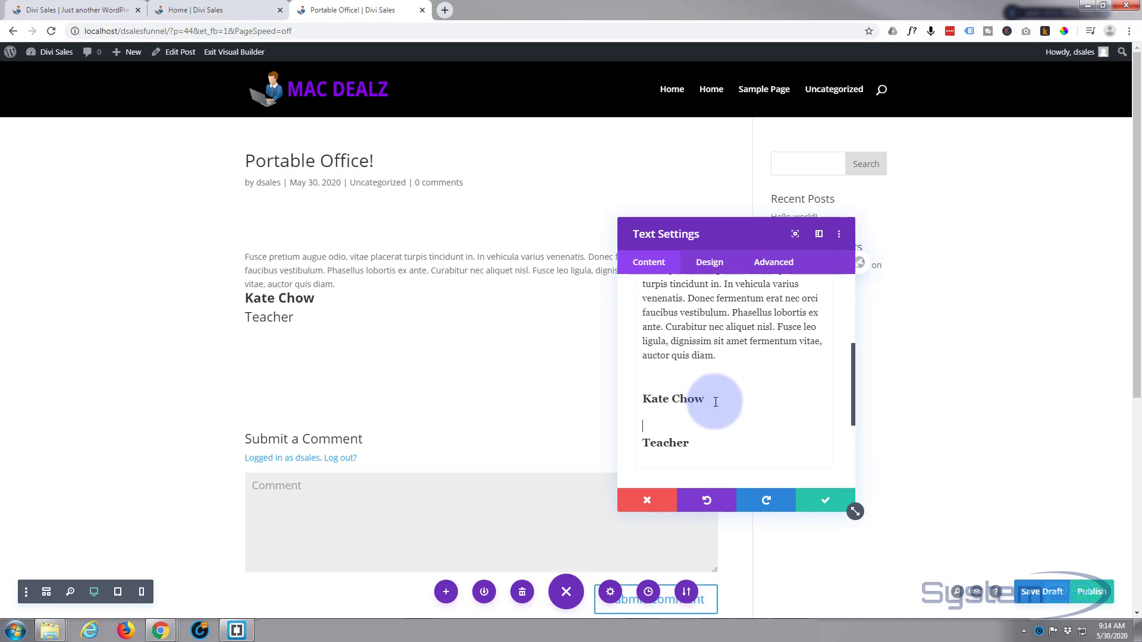
drag(699, 435, 637, 440)
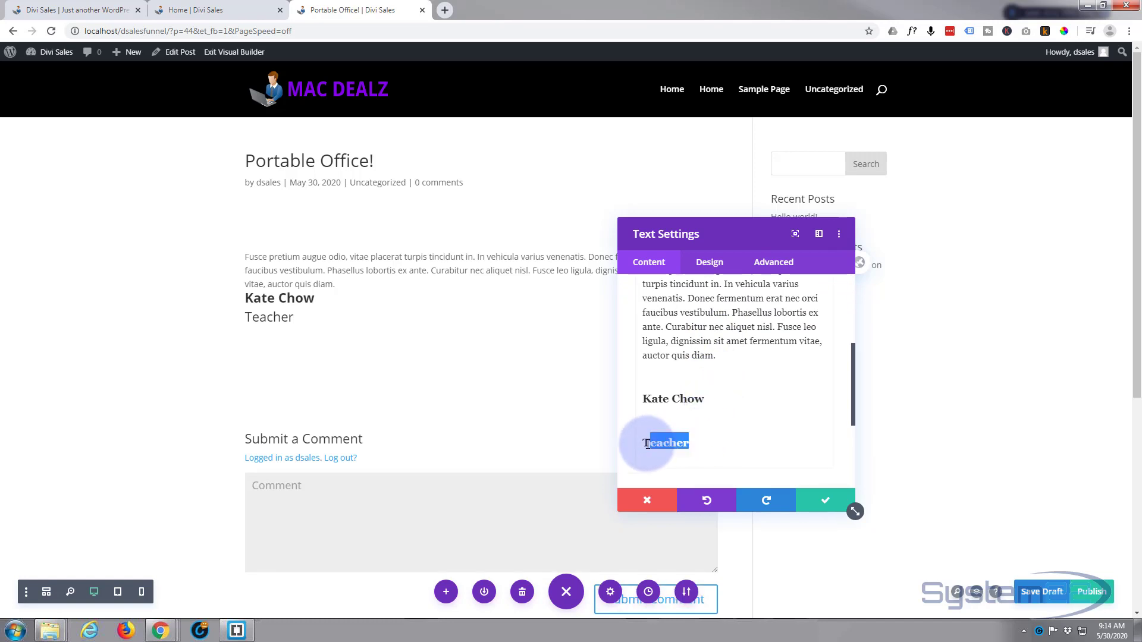
scroll(707, 425, up, 2)
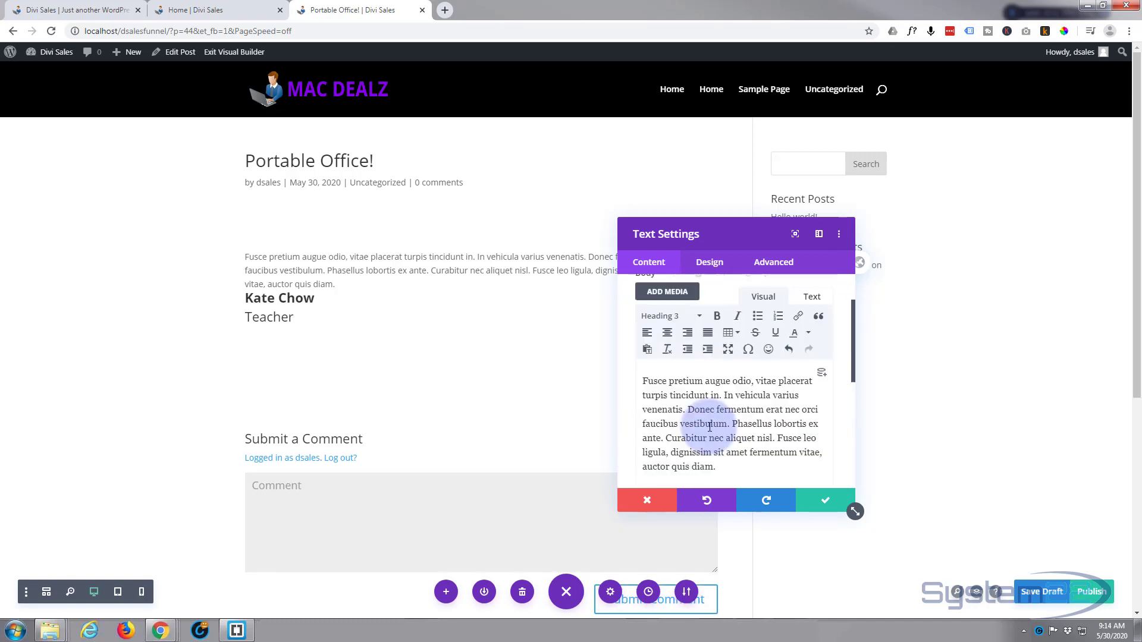
click(695, 327)
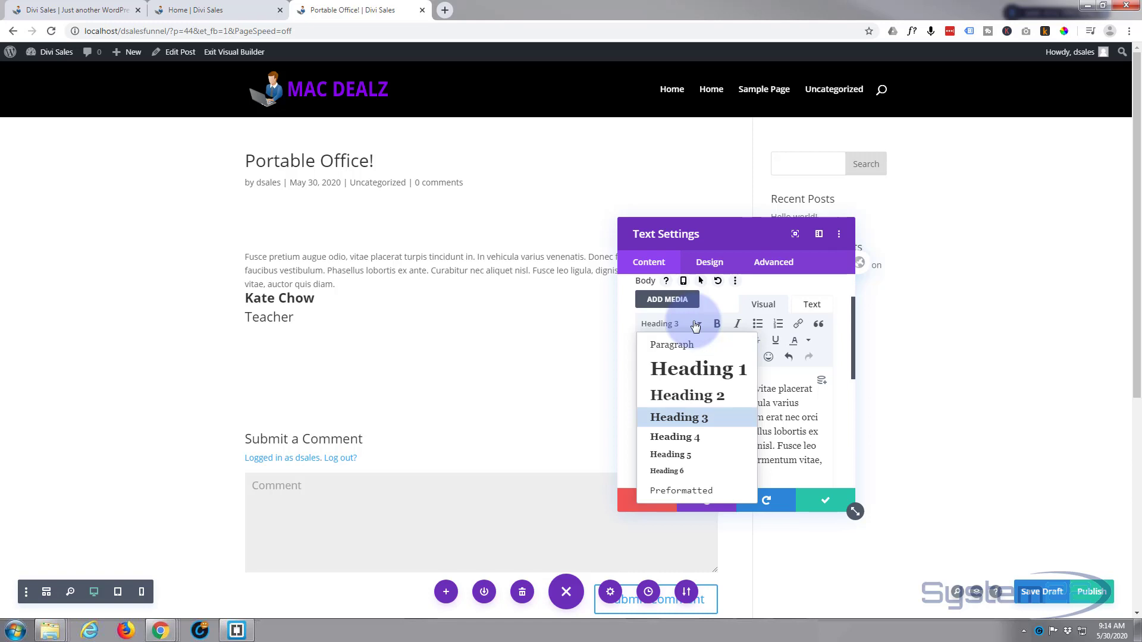
click(682, 437)
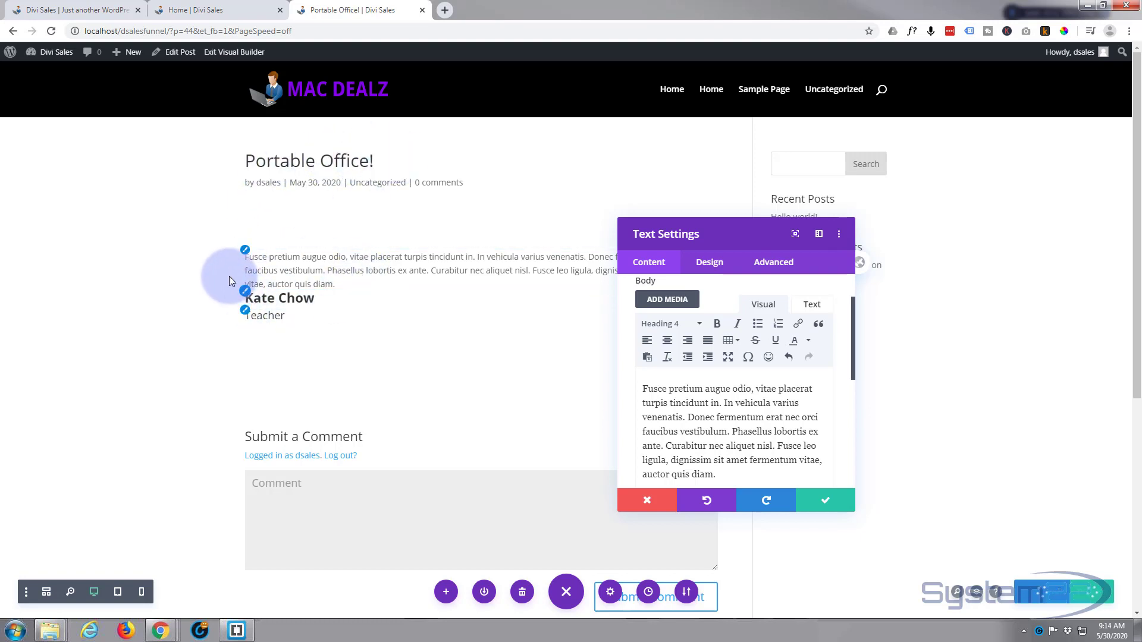
Centre-align the testimonial Text module's text and save the module settings
click(284, 312)
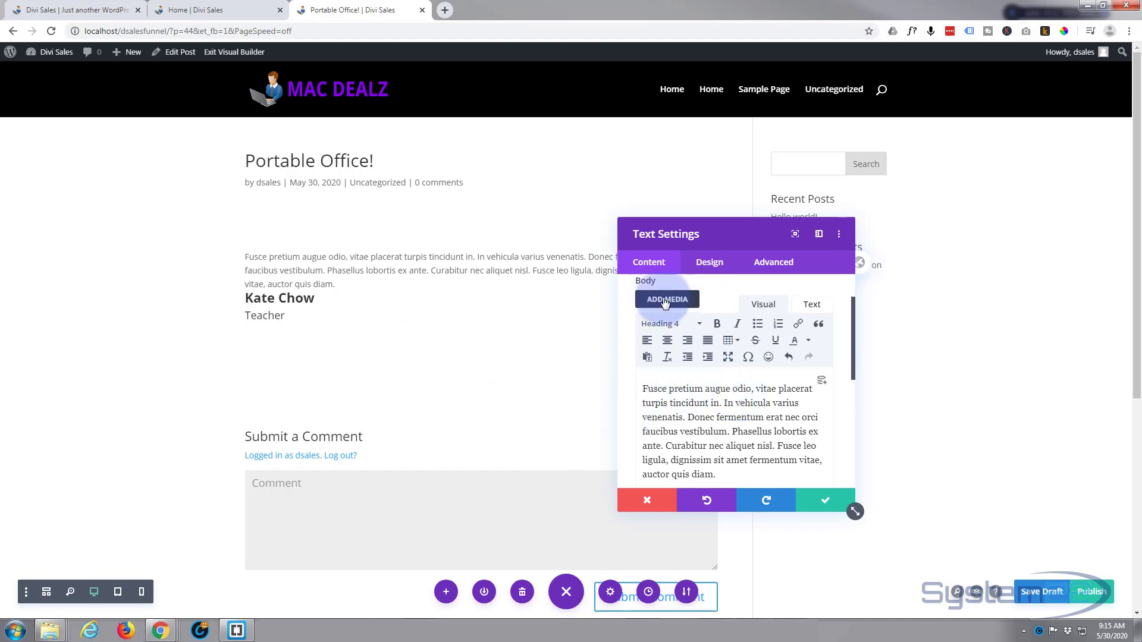
scroll(731, 355, down, 1)
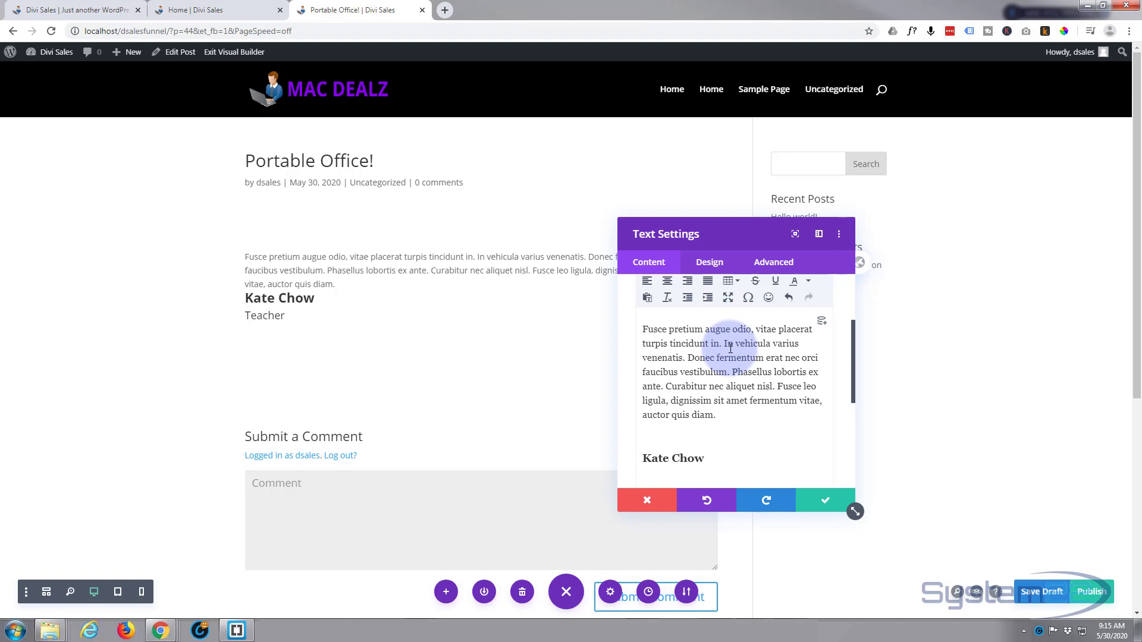
scroll(730, 349, up, 2)
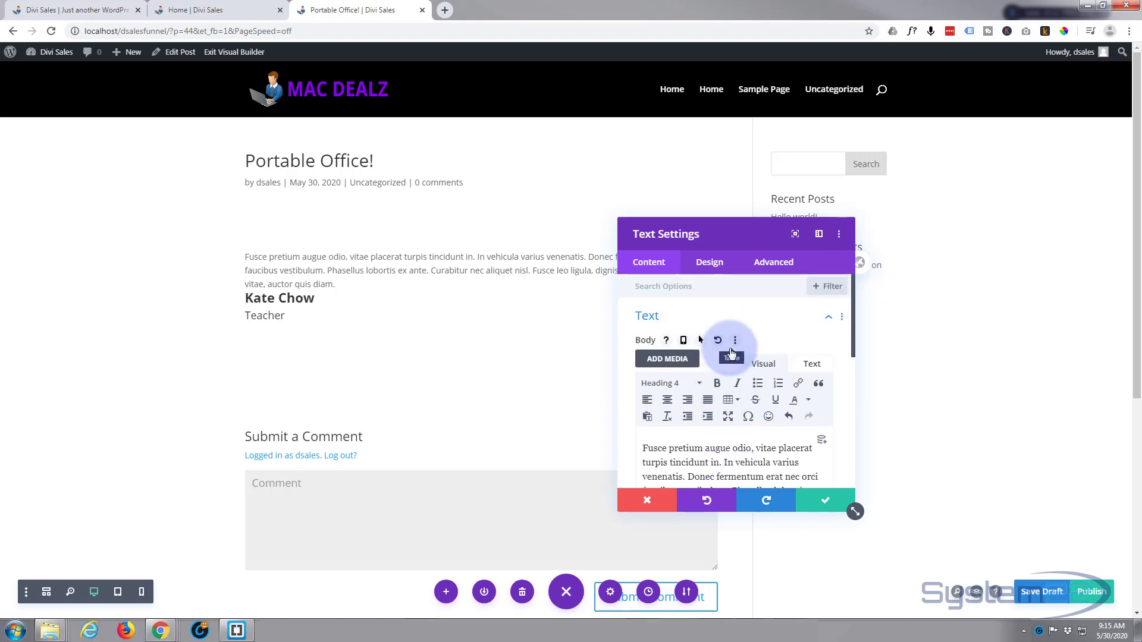
click(710, 262)
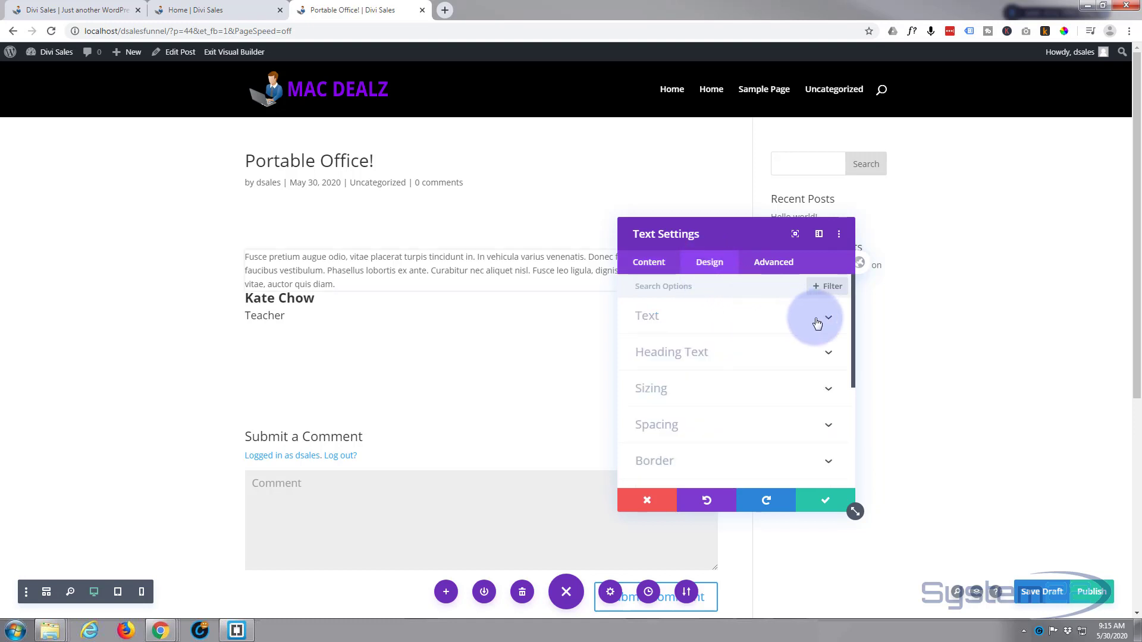
click(834, 321)
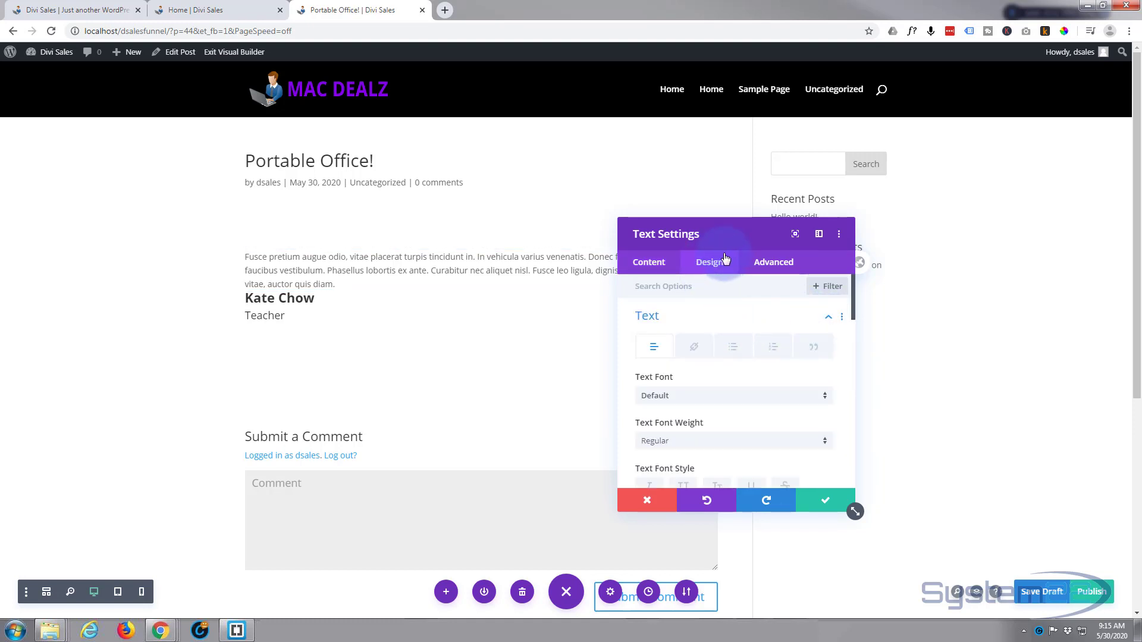
scroll(712, 322, down, 6)
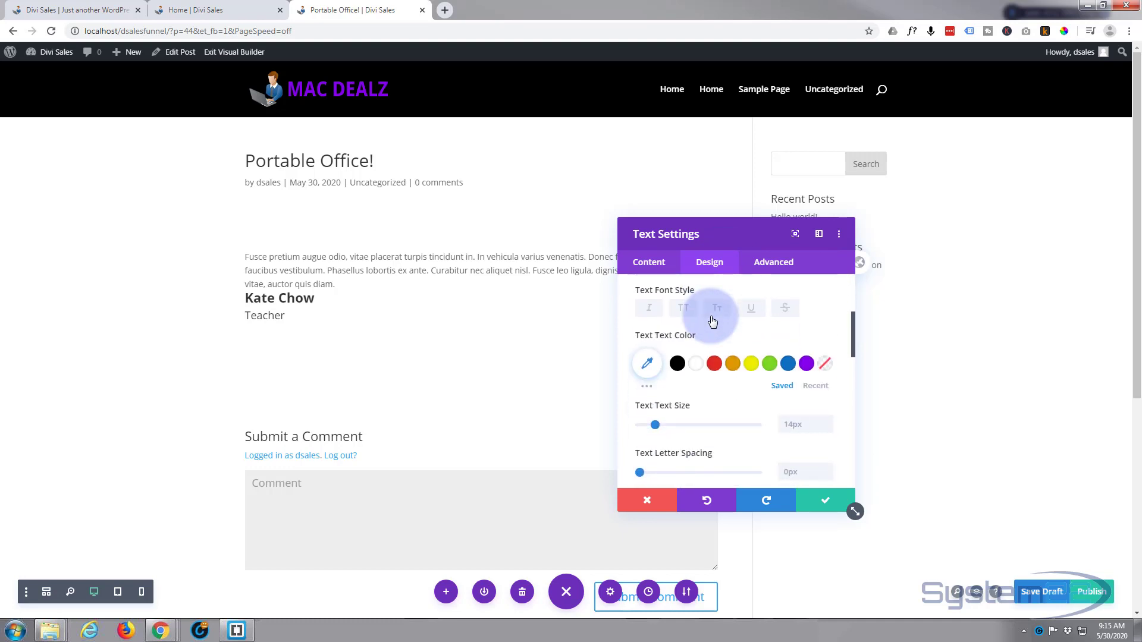
scroll(712, 321, down, 3)
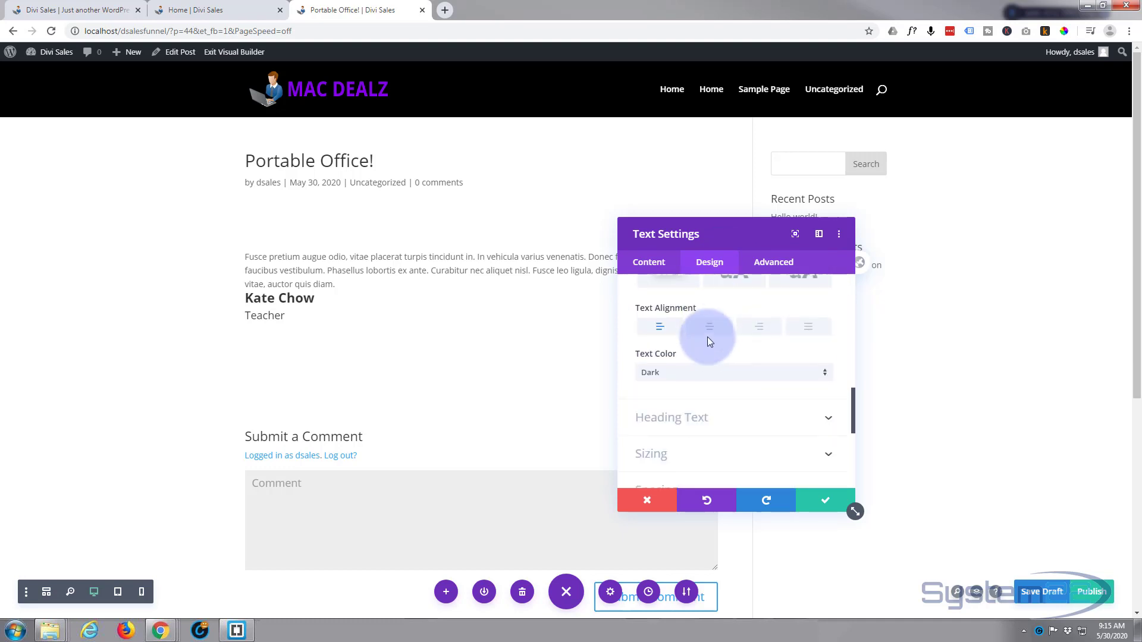
click(710, 330)
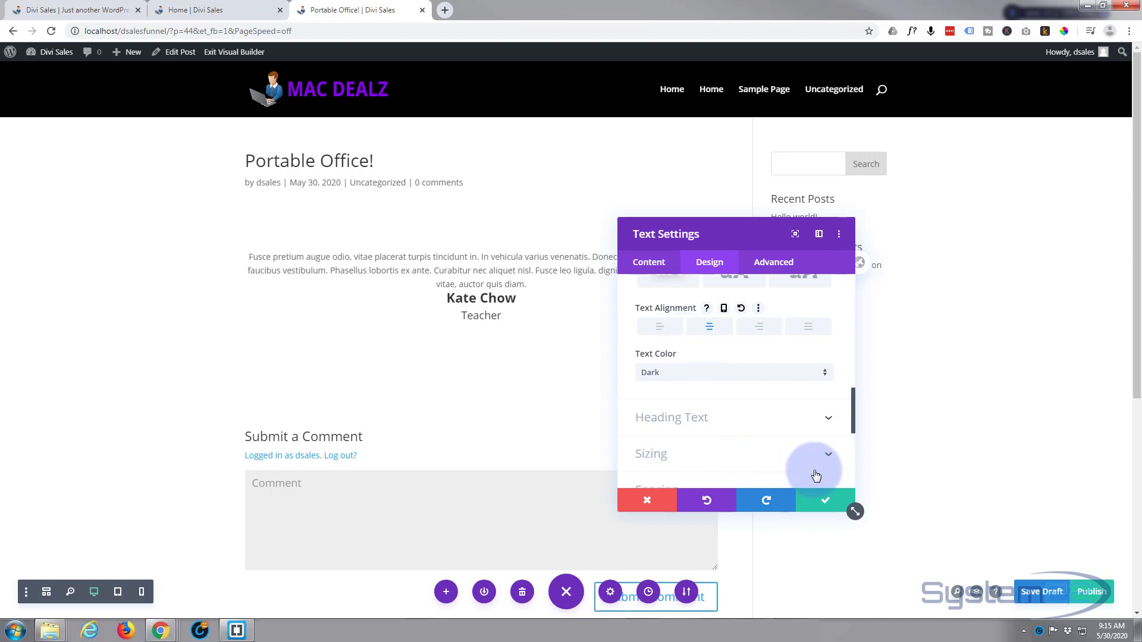
click(826, 505)
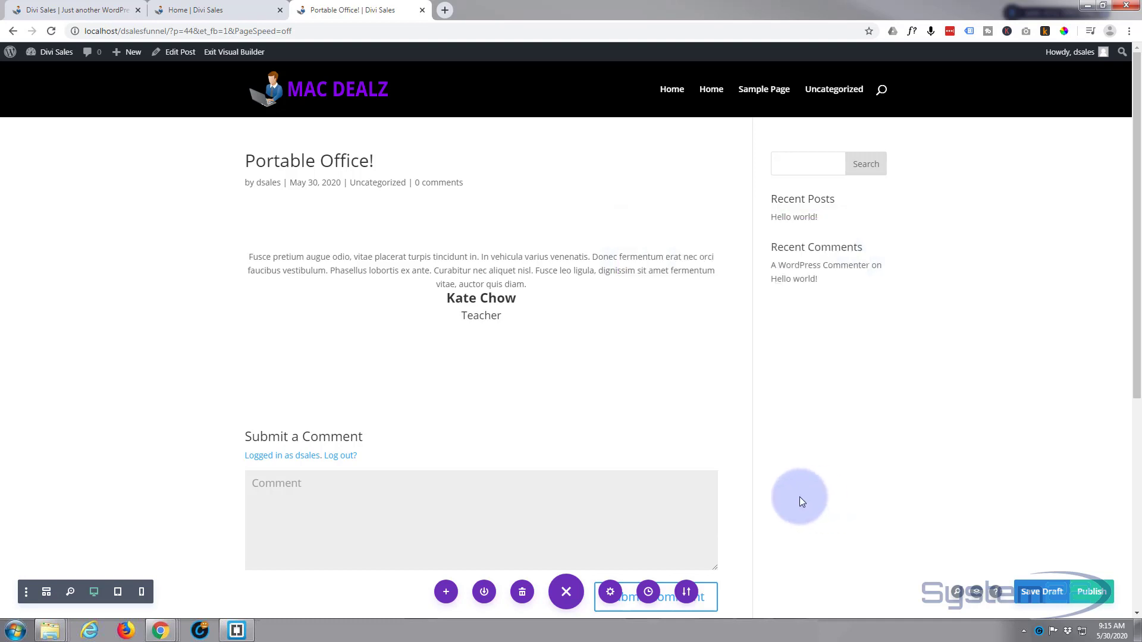
Publish the "Portable Office!" post and leave the builder for the WordPress admin
click(1090, 595)
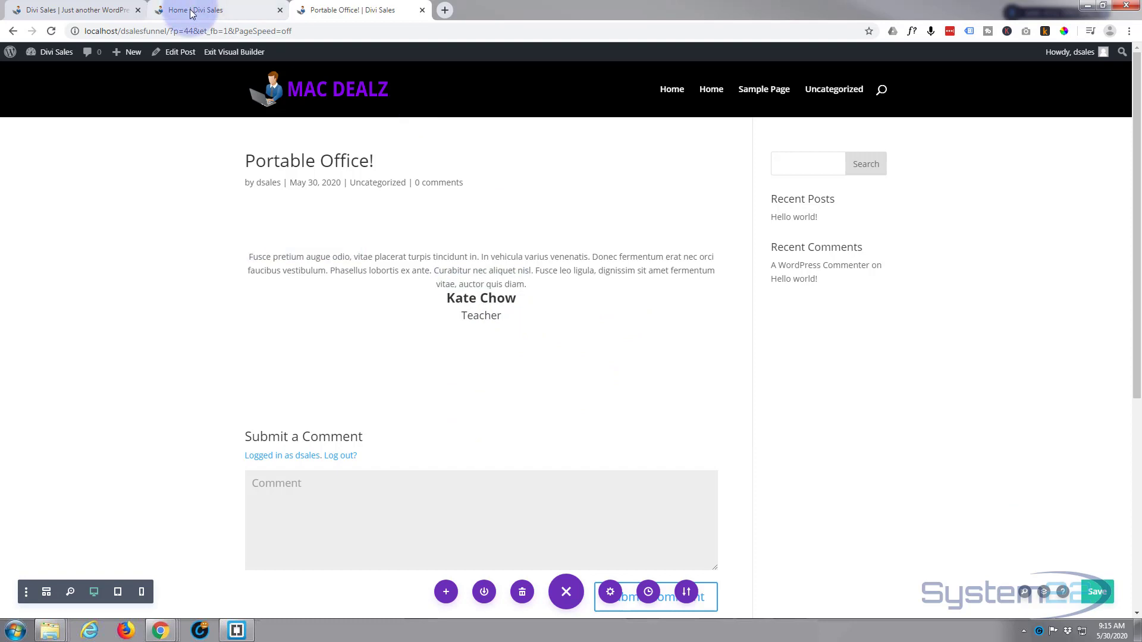
click(13, 33)
Start a new post from the Posts list in a separate tab and title it "Fantastic Computer"
mouse_move(211, 173)
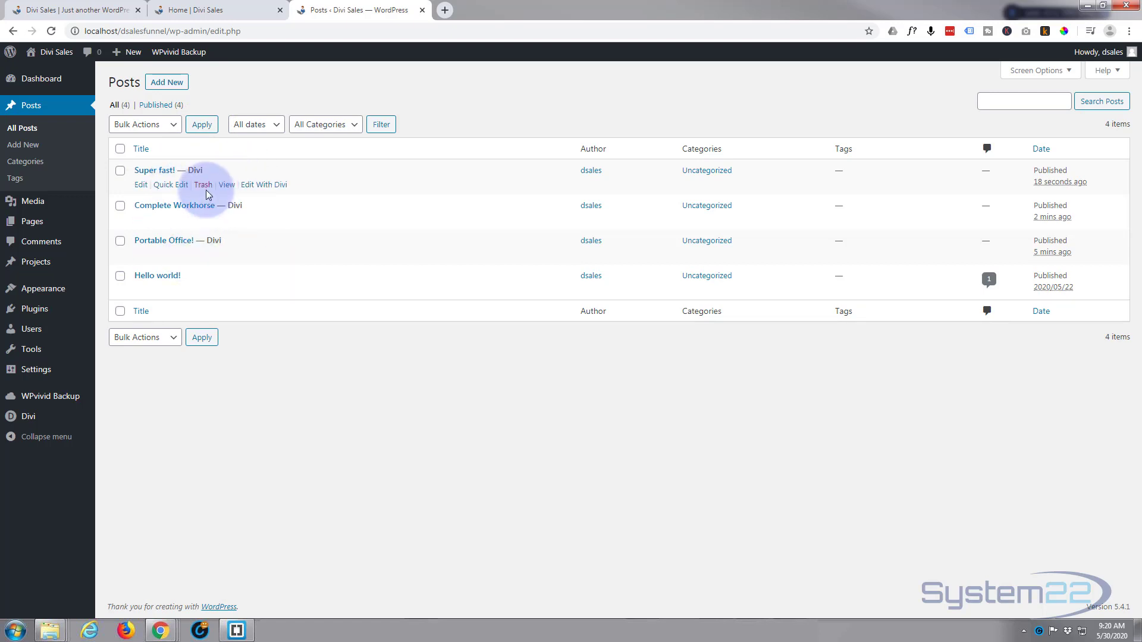
ctrl+click(165, 84)
click(500, 10)
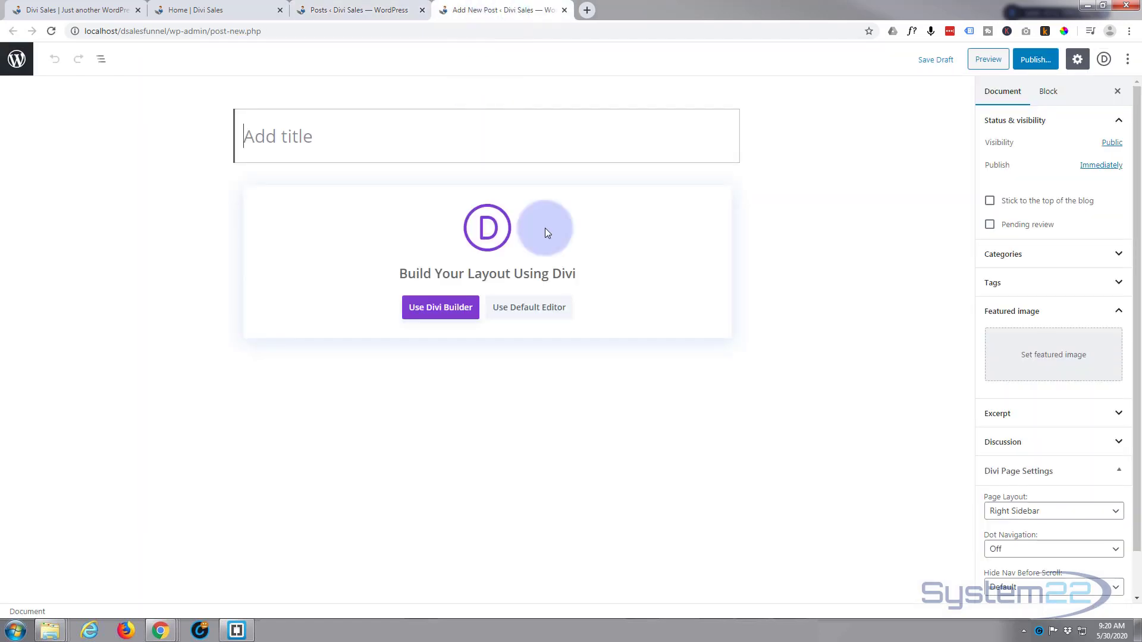
click(268, 134)
text(Fantastic Computer)
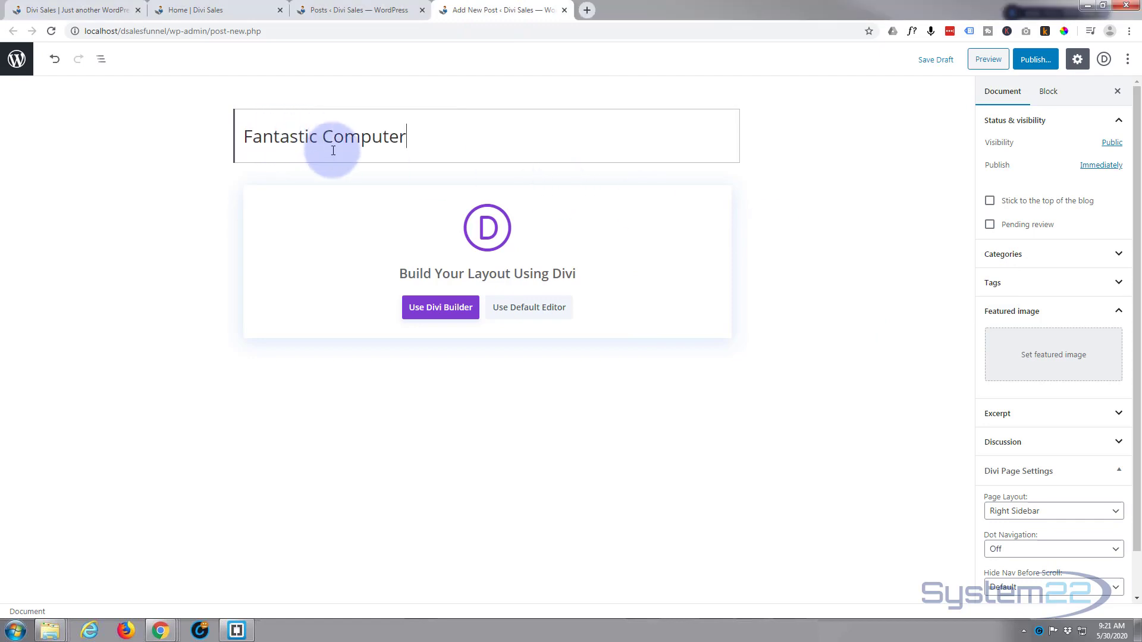
Build the post with the Divi Builder by cloning the existing "Complete Workhorse" post
click(447, 310)
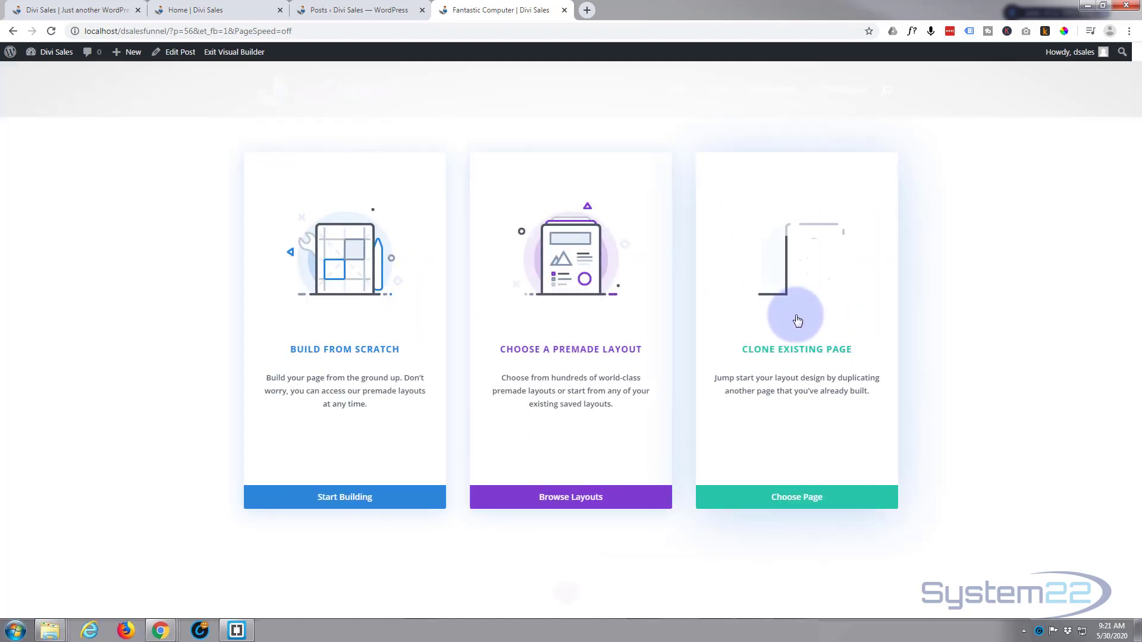
click(785, 499)
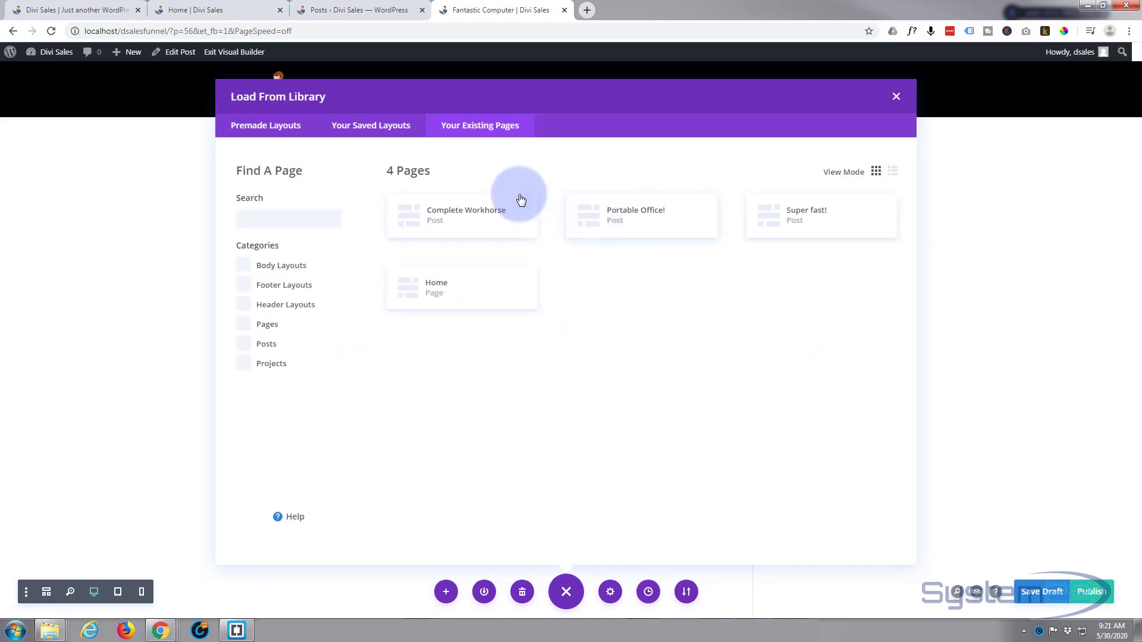
click(456, 214)
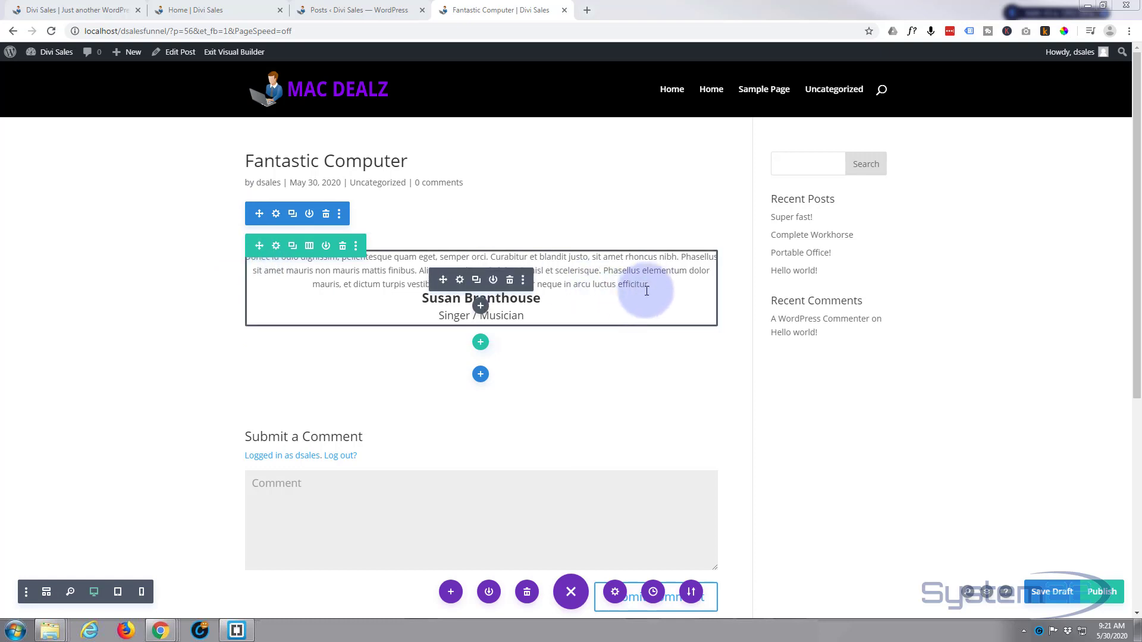
Replace the cloned testimonial paragraph with the copied "Nunc quam est" text and the author's name with the new author's full name
drag(653, 284, 248, 253)
text(Nunc quam est, egestas et sem id, dapibus finibus dui. Morbi faucibus ante urna, a placerat enim maximus non. Sed imperdiet commodo dictum. Integer commodo eros eu consectetur cursus. Suspendisse eu nulla nibh. Nunc placerat eros vitae leo feugiat, et maximus orci eleifend.)
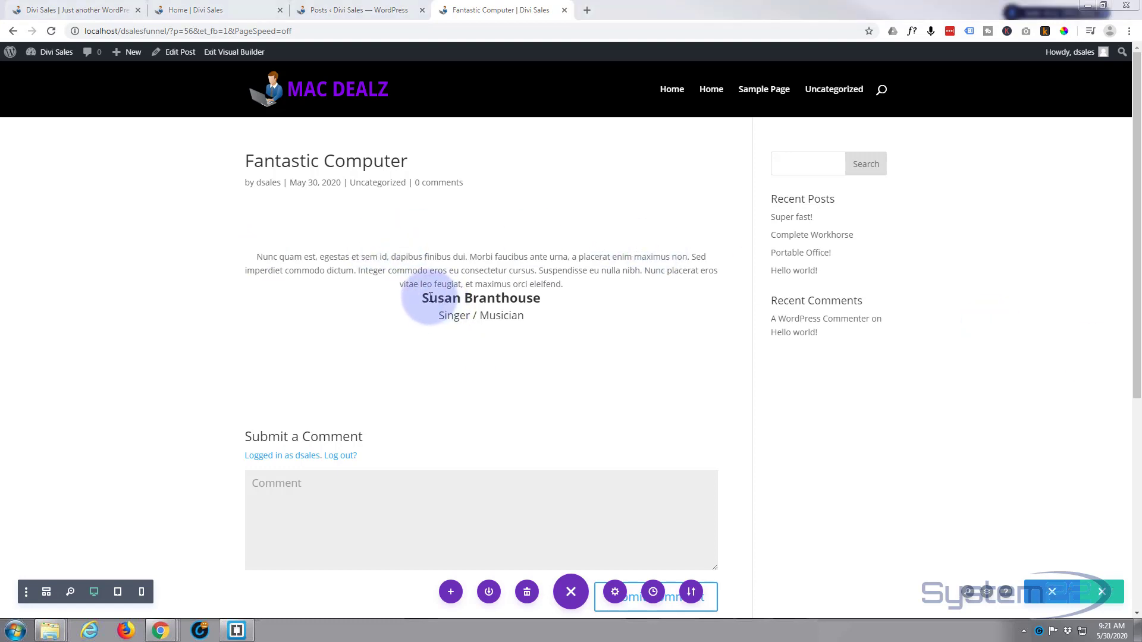
drag(430, 298, 541, 298)
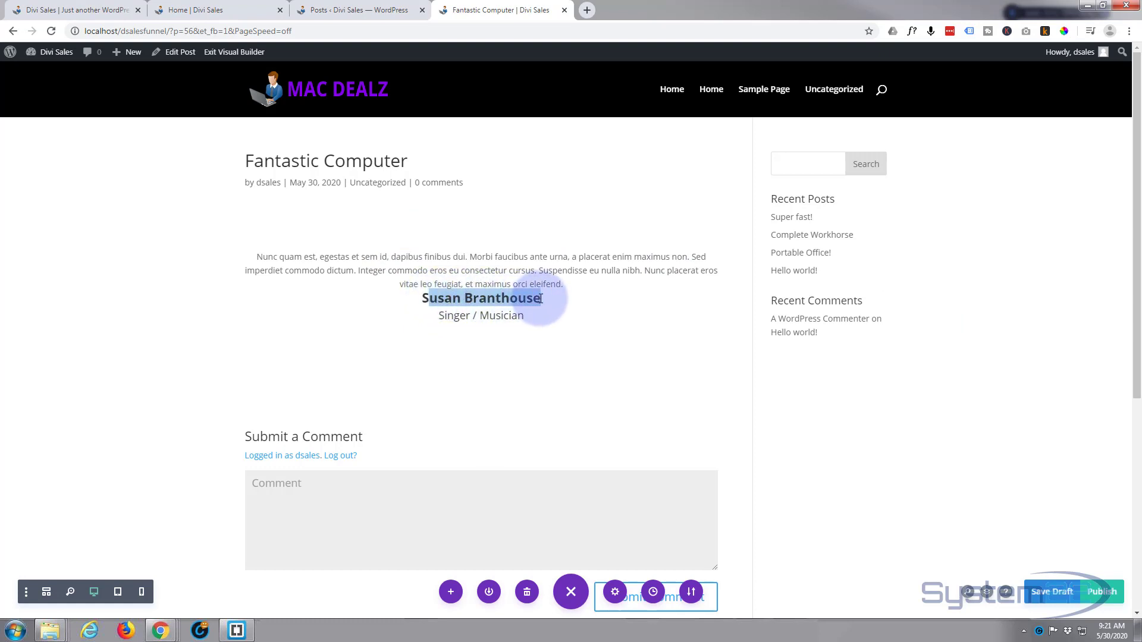
text(John Davis)
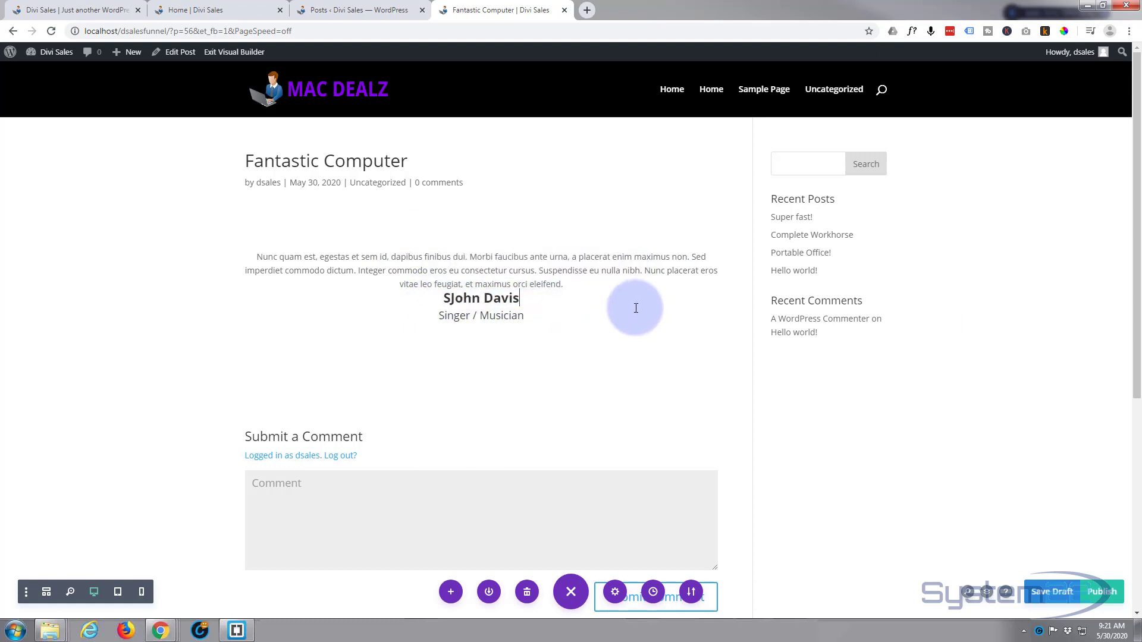
click(452, 299)
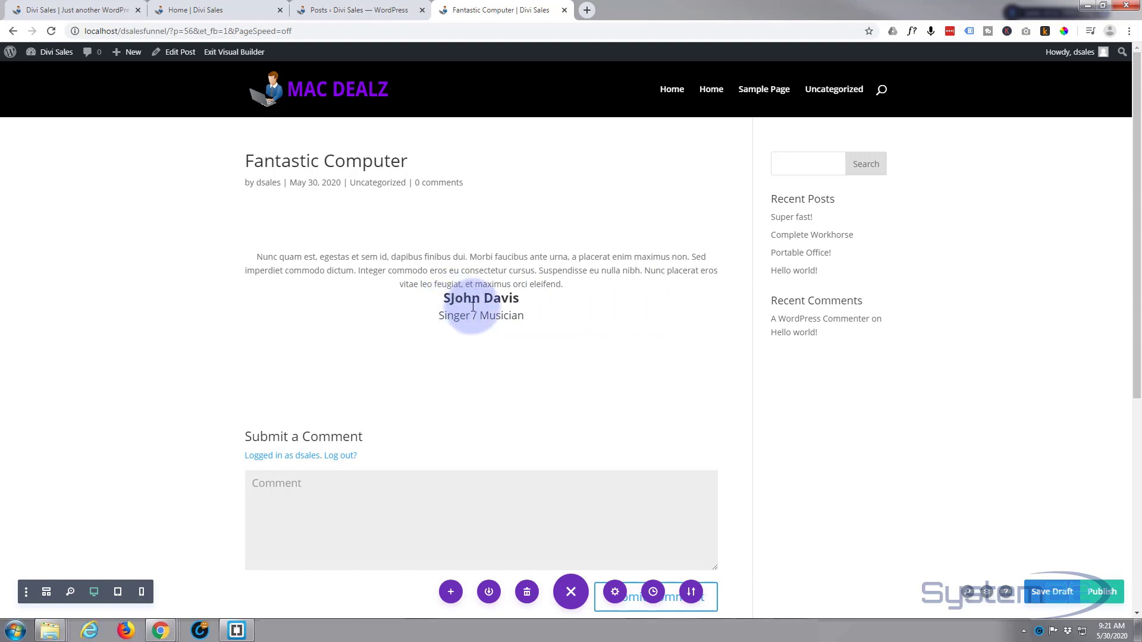
key(BackSpace)
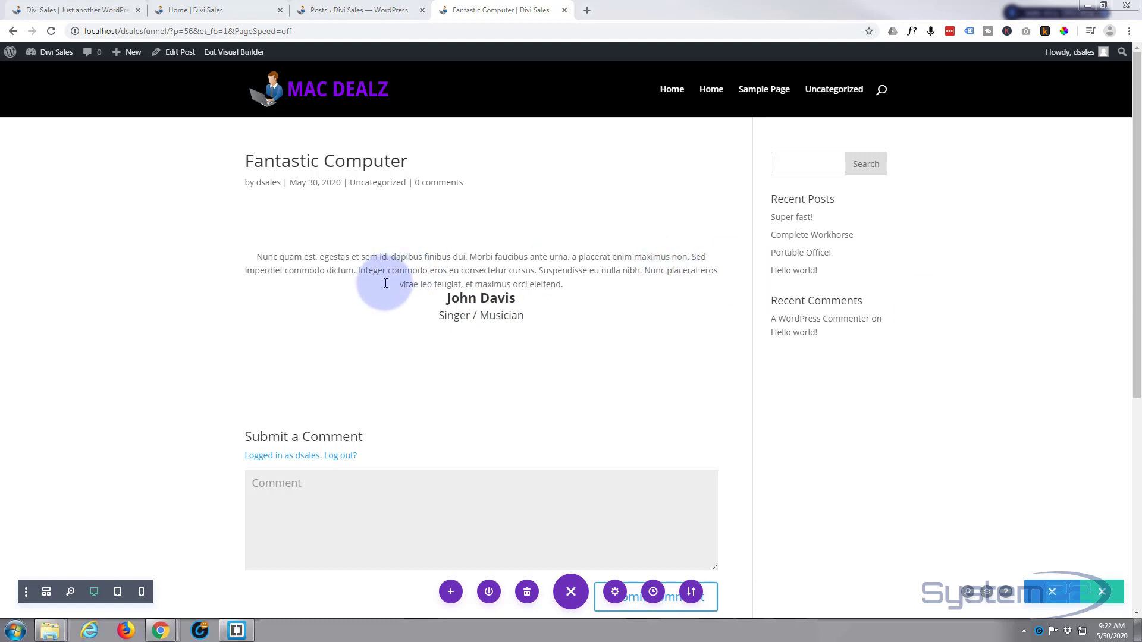
Replace the job title "Singer / Musician" under the author's name with "Graphic designer"
drag(445, 318, 533, 318)
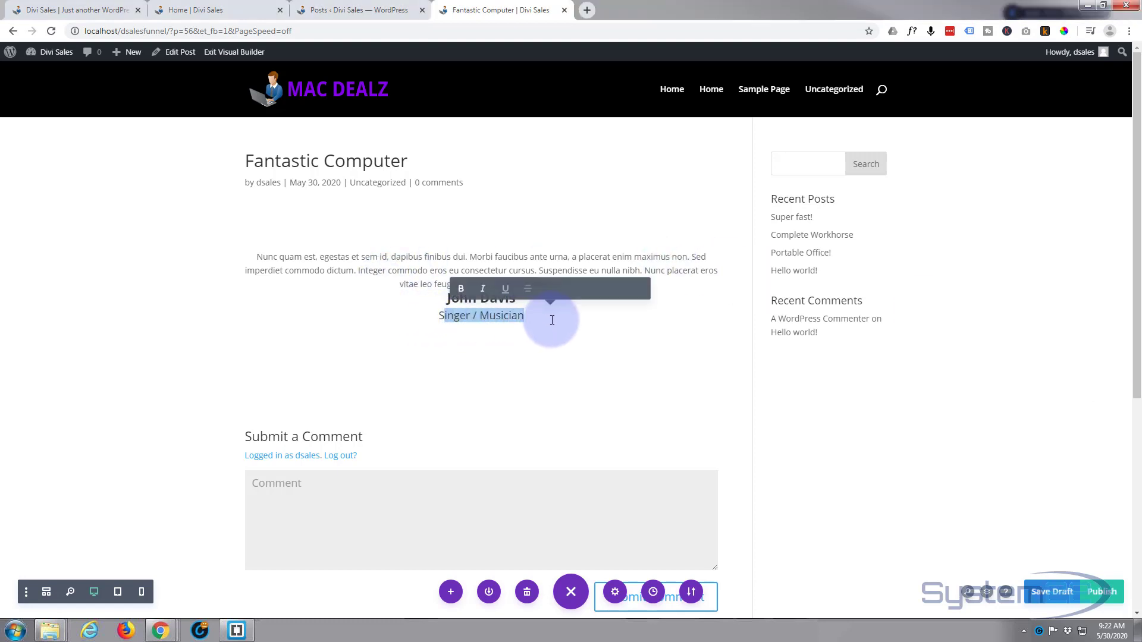
text(graphic designer)
click(445, 315)
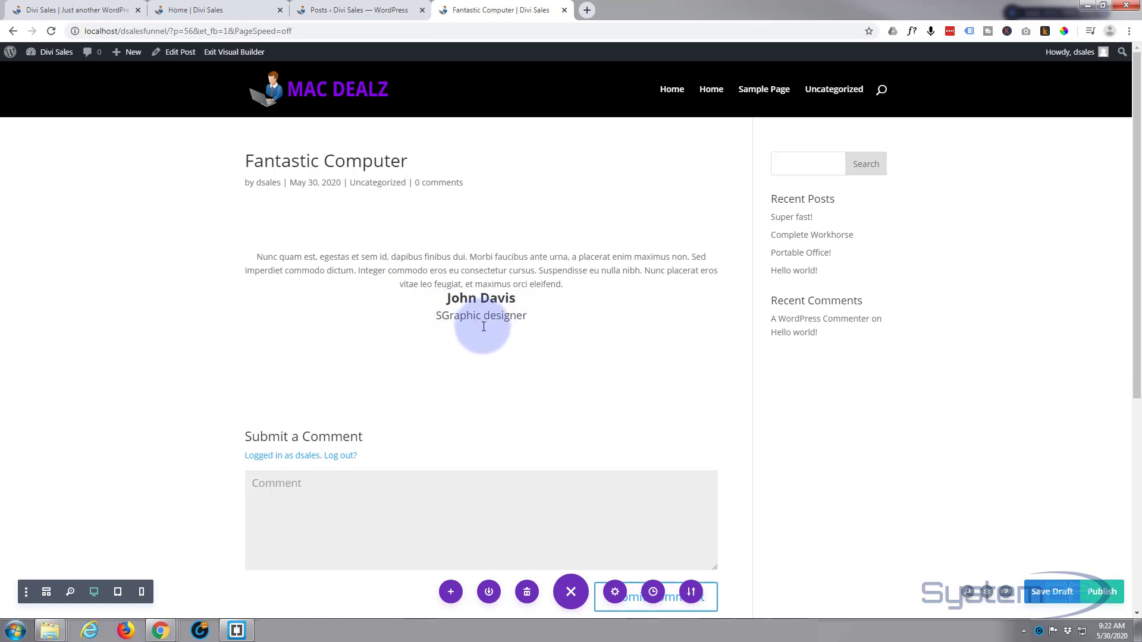
key(BackSpace)
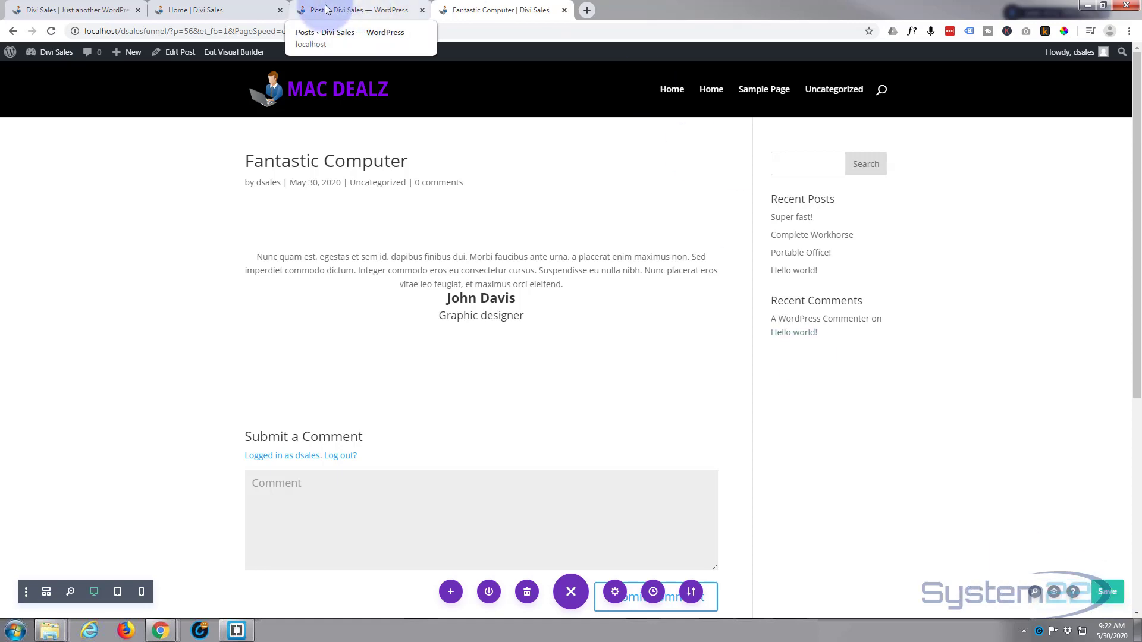
Open the Home page in the Visual Builder and go to the end of its "Apple MacBook Pro 16"" section
click(214, 10)
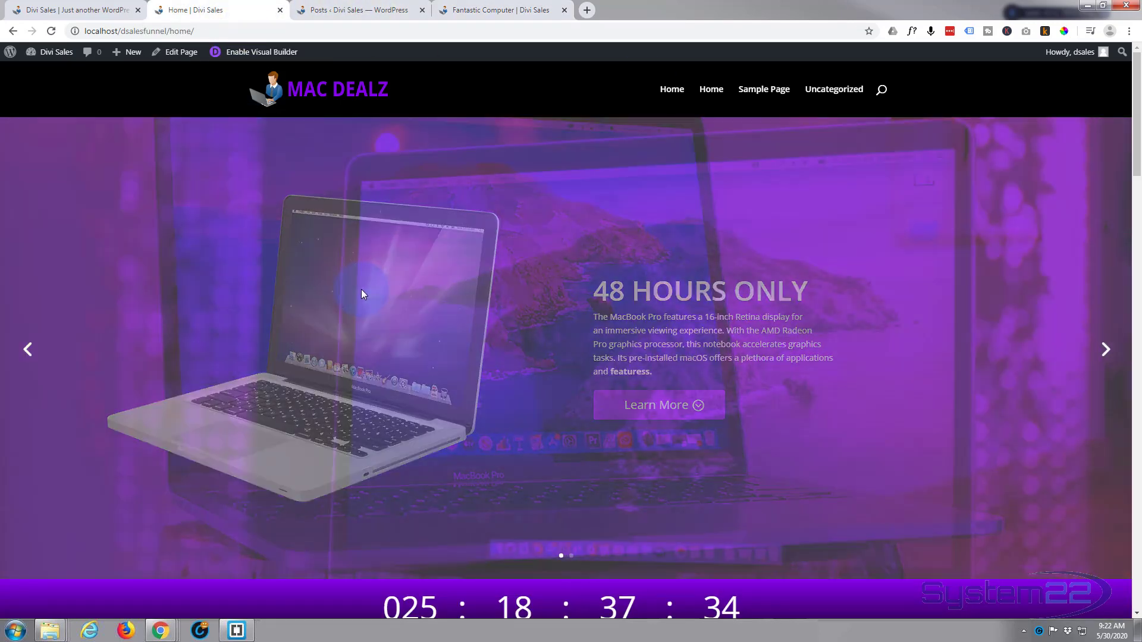
scroll(363, 290, down, 12)
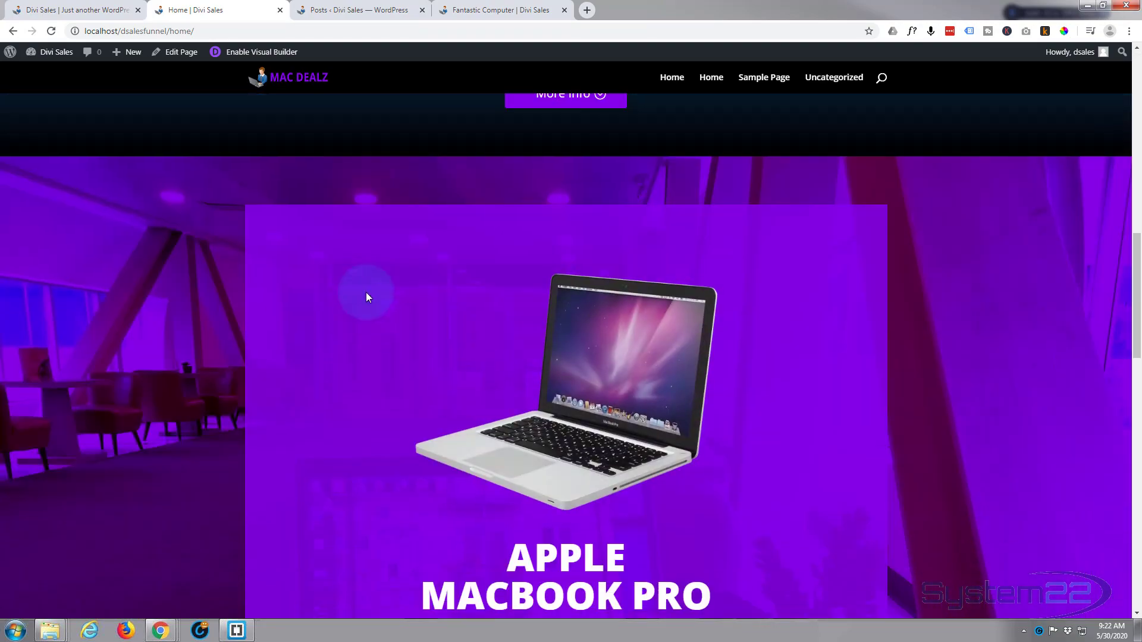
scroll(366, 292, down, 15)
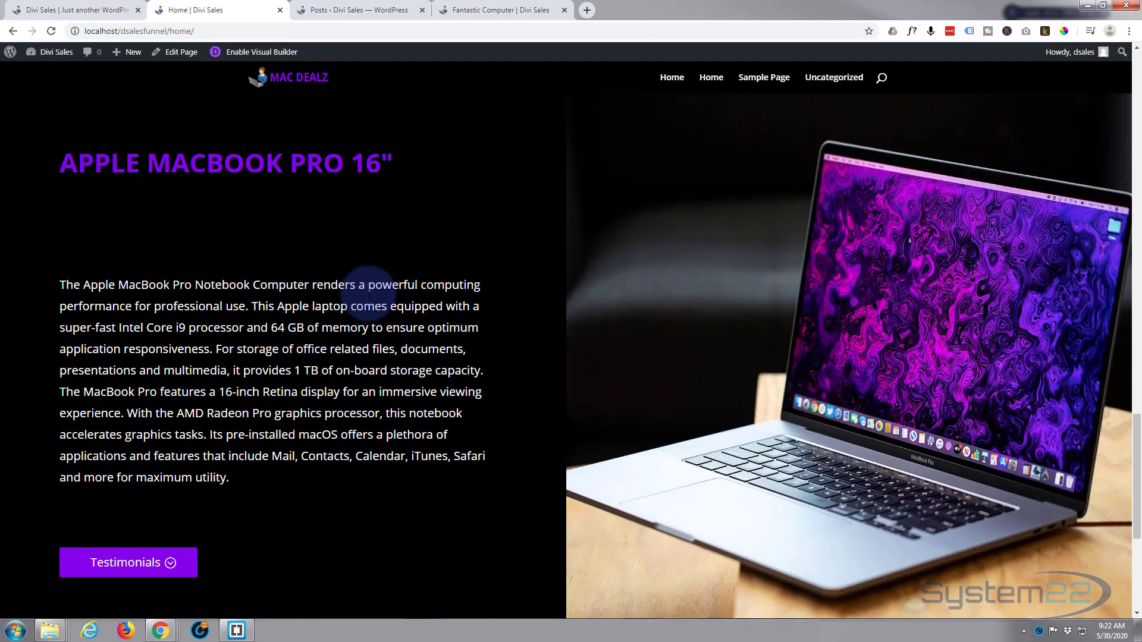
scroll(369, 294, down, 5)
scroll(388, 346, up, 3)
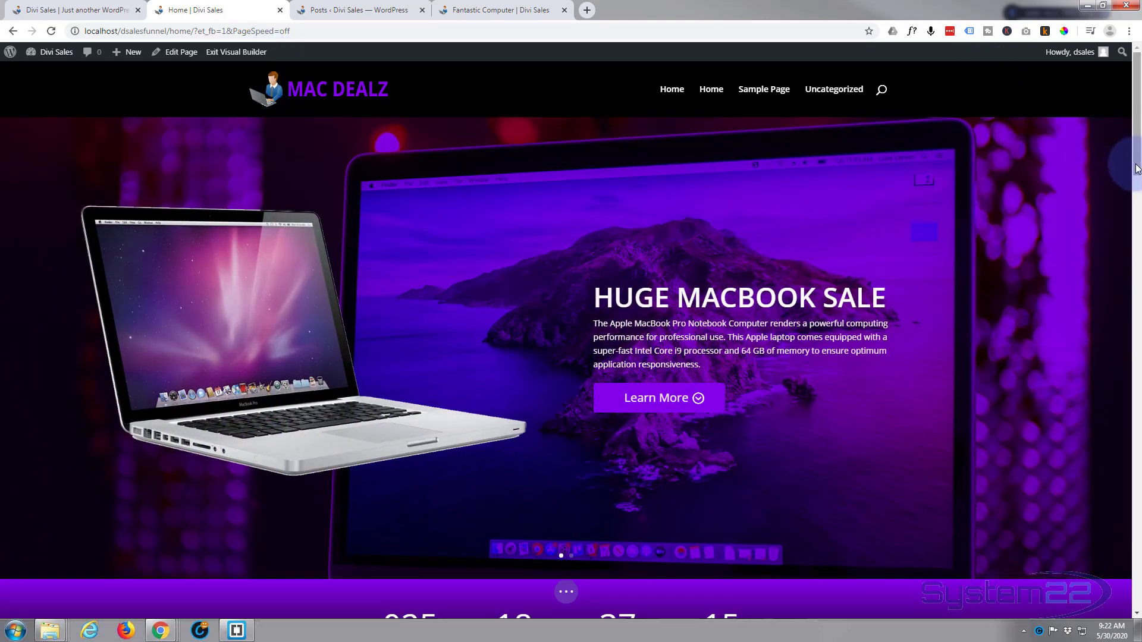
drag(1136, 168, 1136, 587)
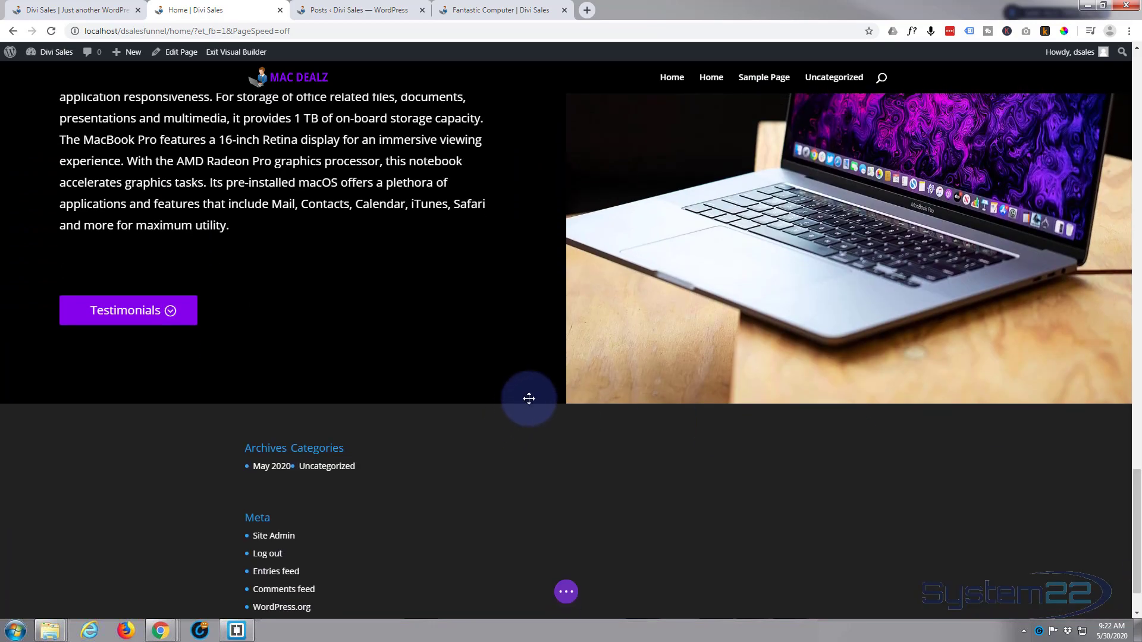
Add a fullwidth section below the last MacBook section and insert a Fullwidth Post Slider module into it
mouse_move(541, 401)
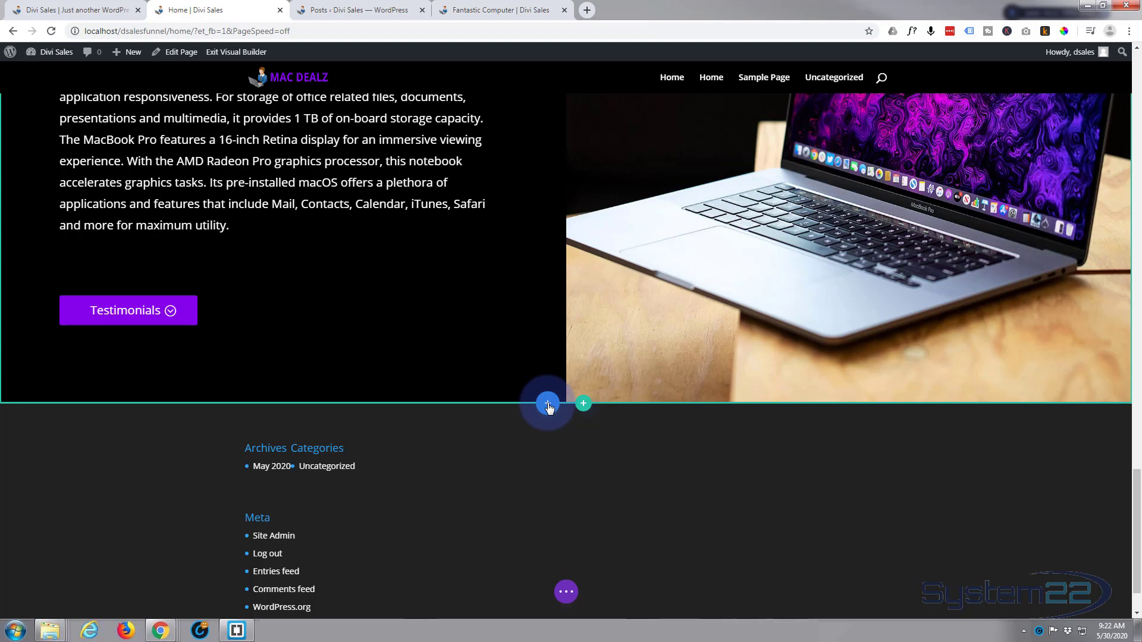
click(548, 405)
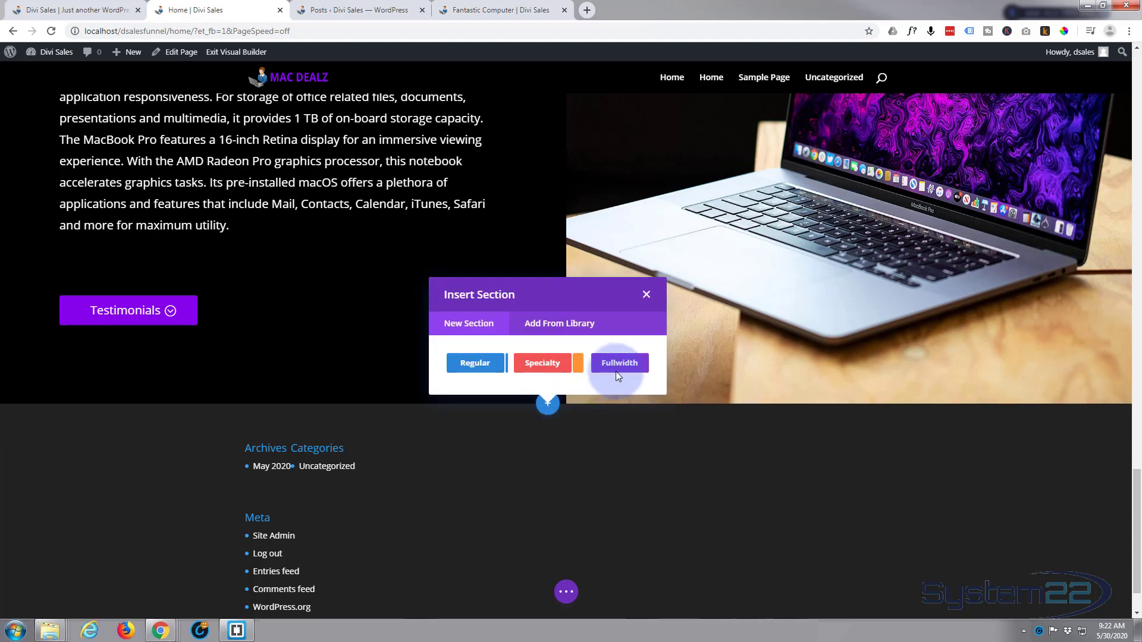
click(623, 365)
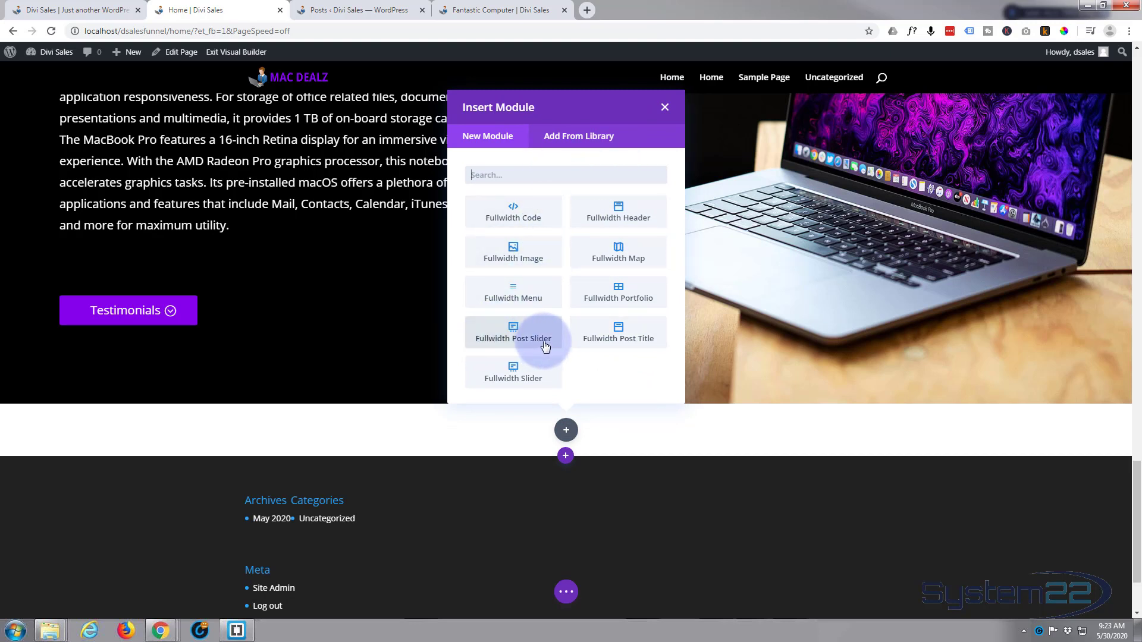
click(505, 336)
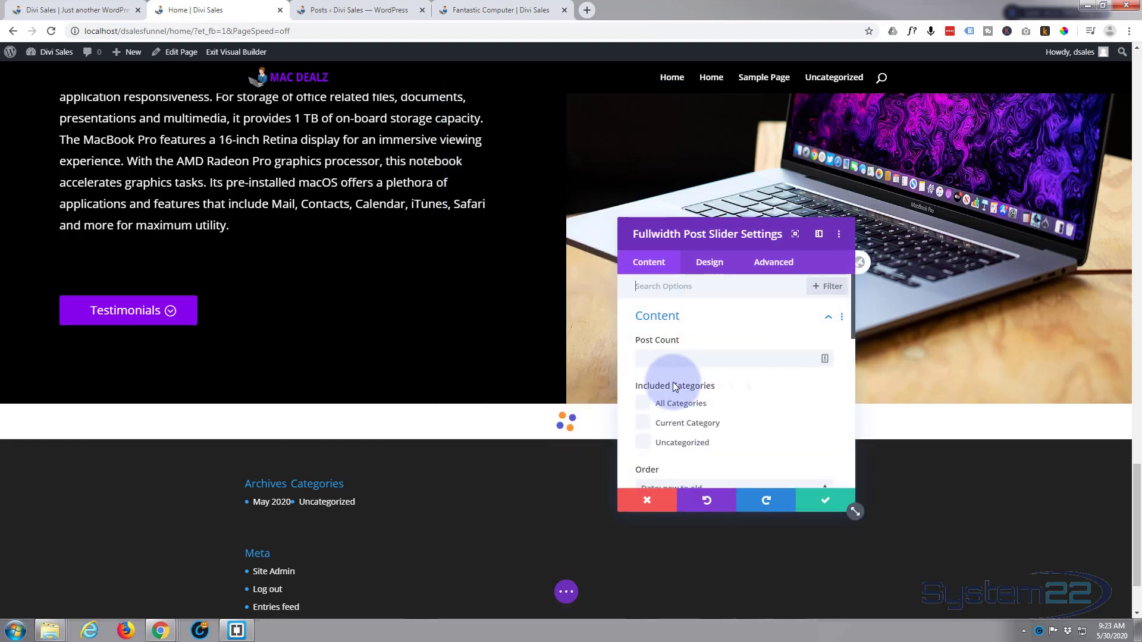
Set the post slider's post count to 4 and its content display to Show Content
click(649, 359)
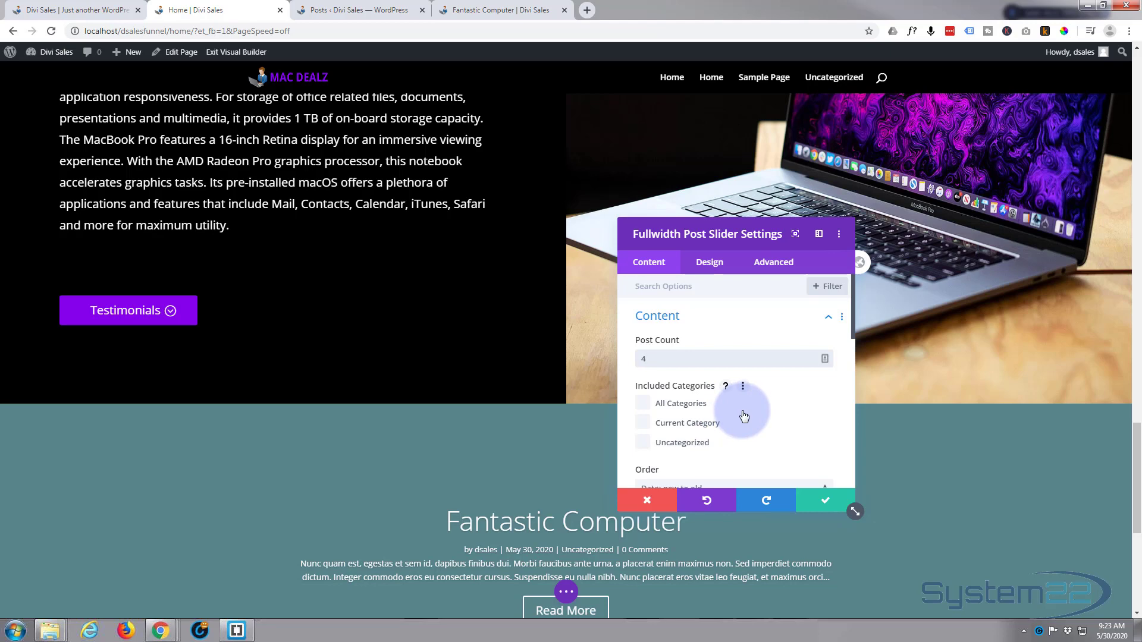
scroll(420, 485, down, 2)
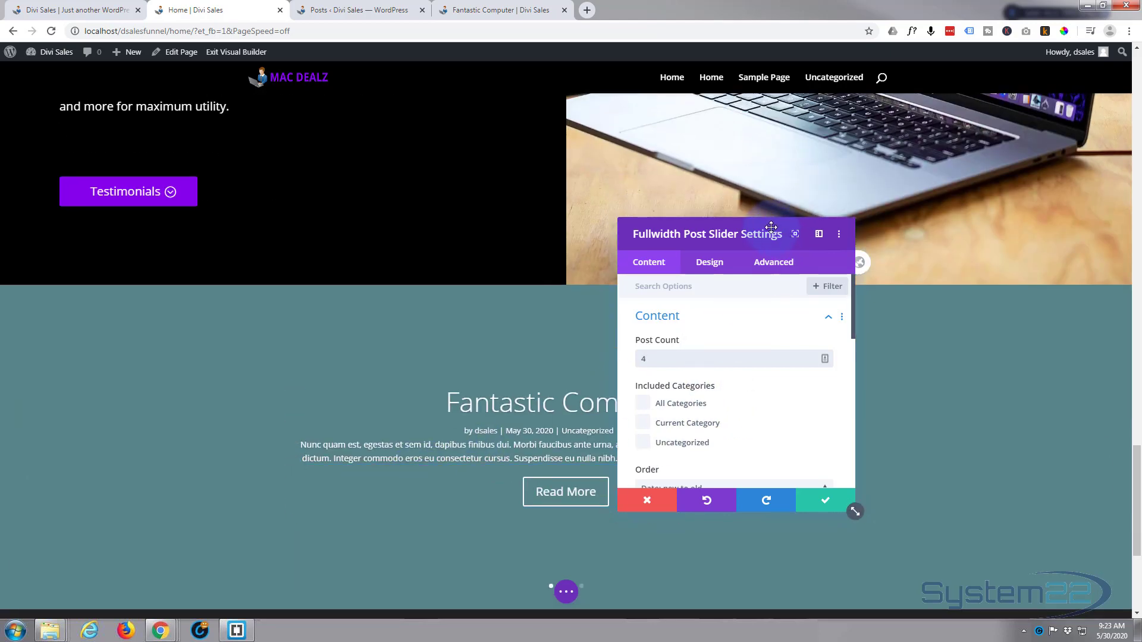
drag(771, 227, 852, 88)
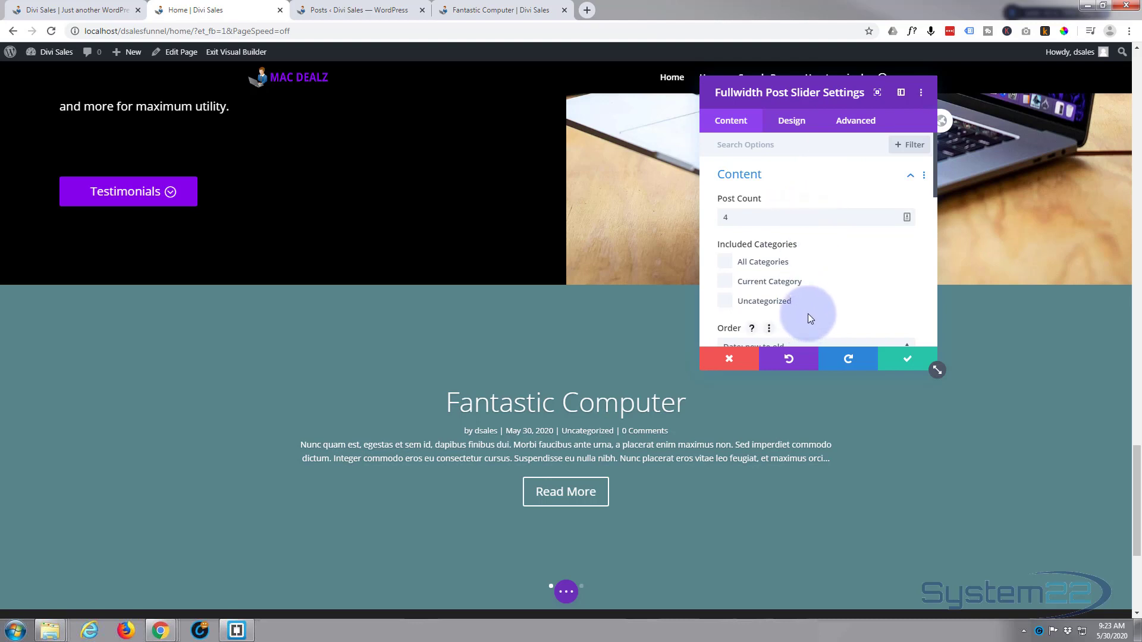
scroll(807, 296, down, 1)
scroll(807, 297, down, 1)
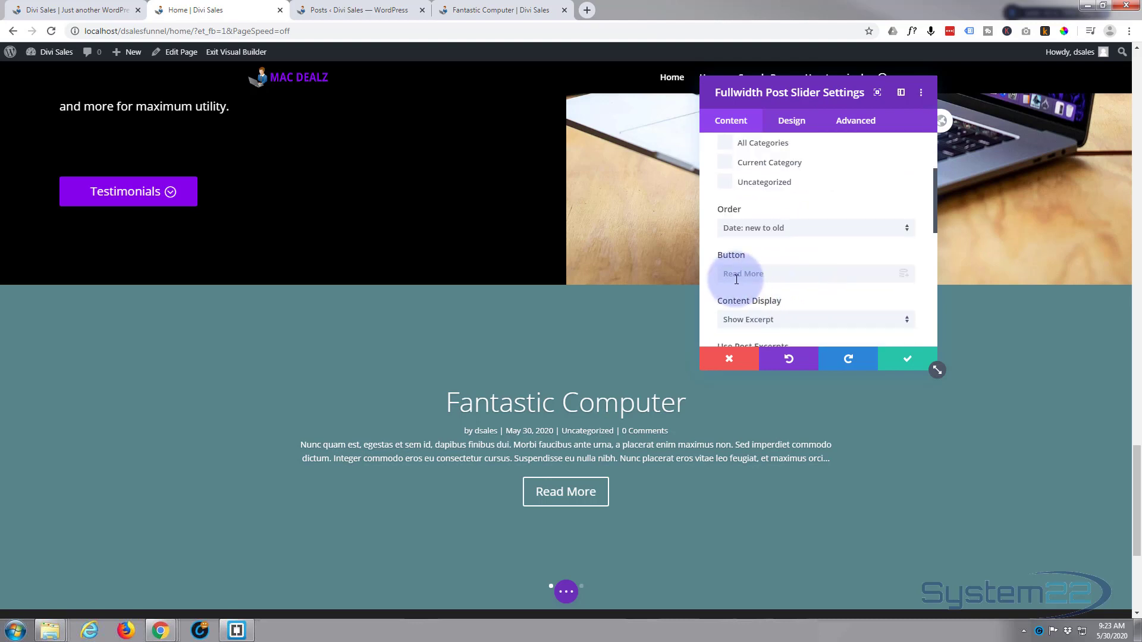
click(754, 273)
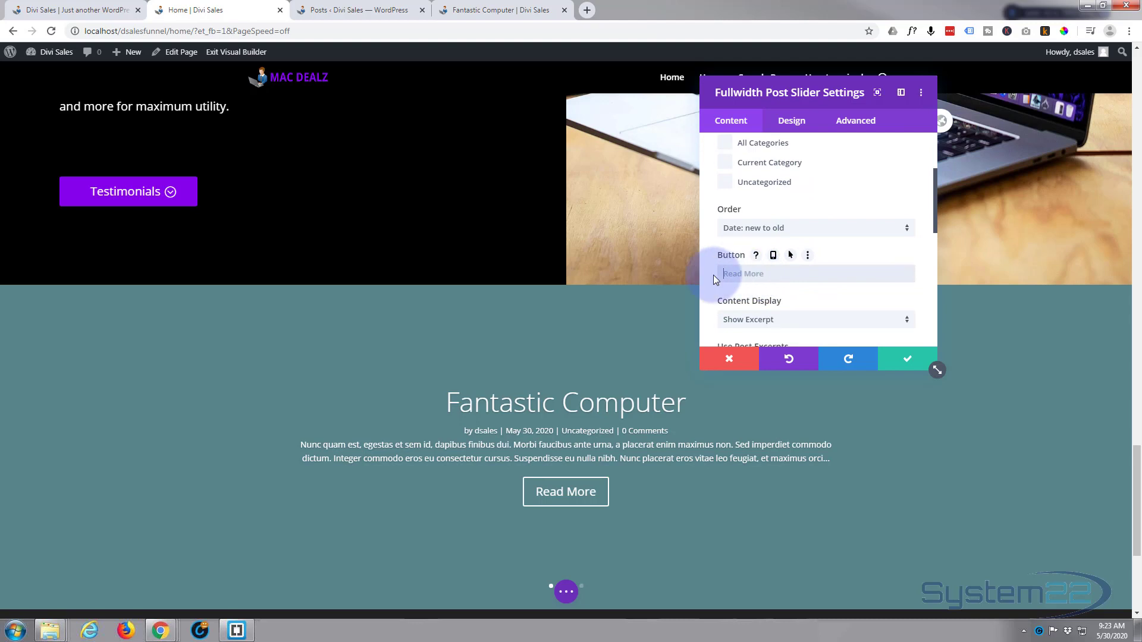
scroll(741, 223, down, 2)
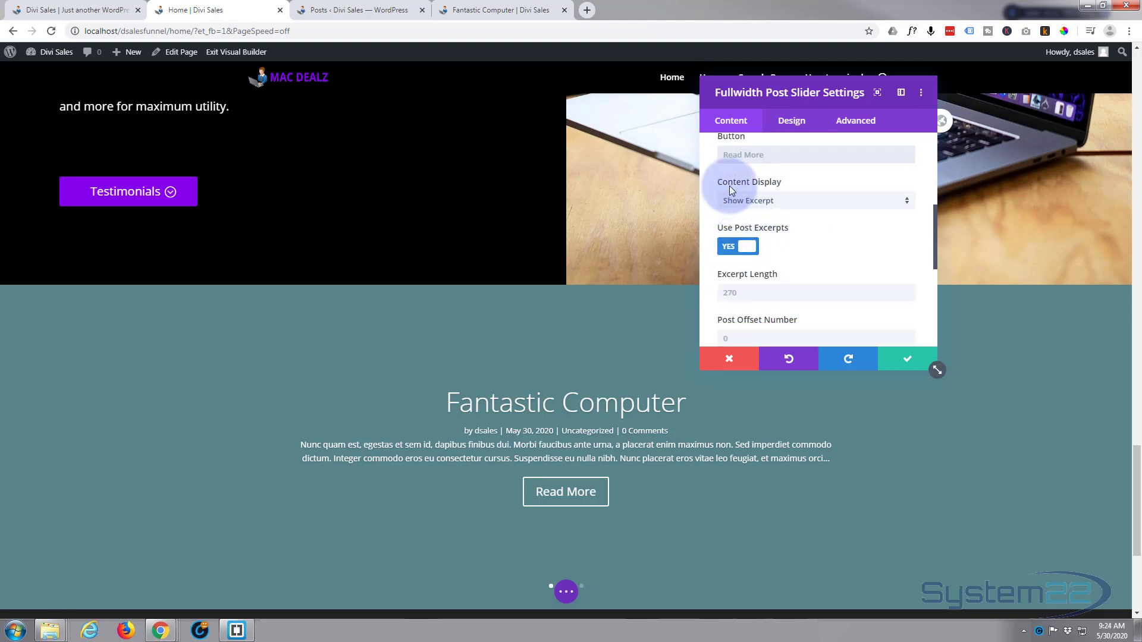
click(807, 201)
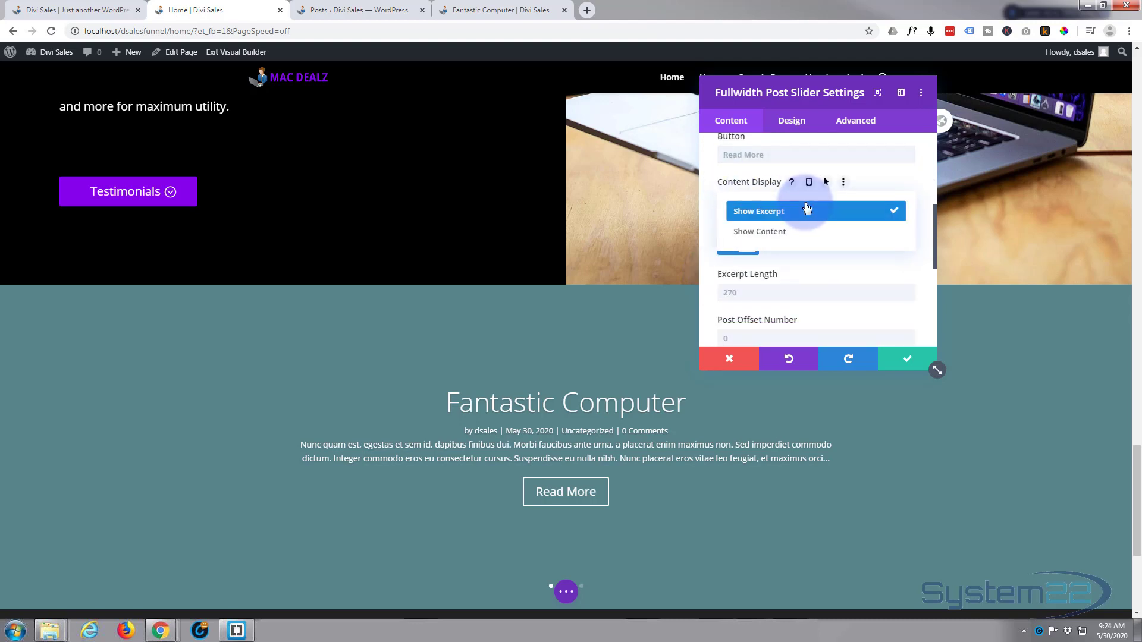
click(779, 234)
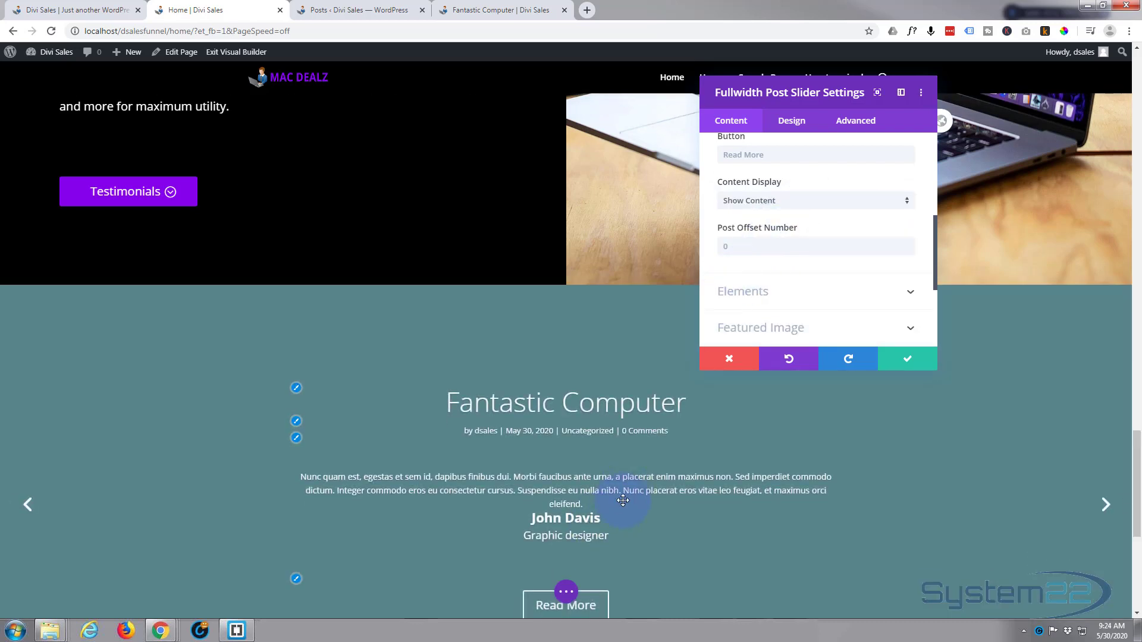
Turn off the Read More button and the post meta in the post slider's elements
scroll(623, 500, down, 1)
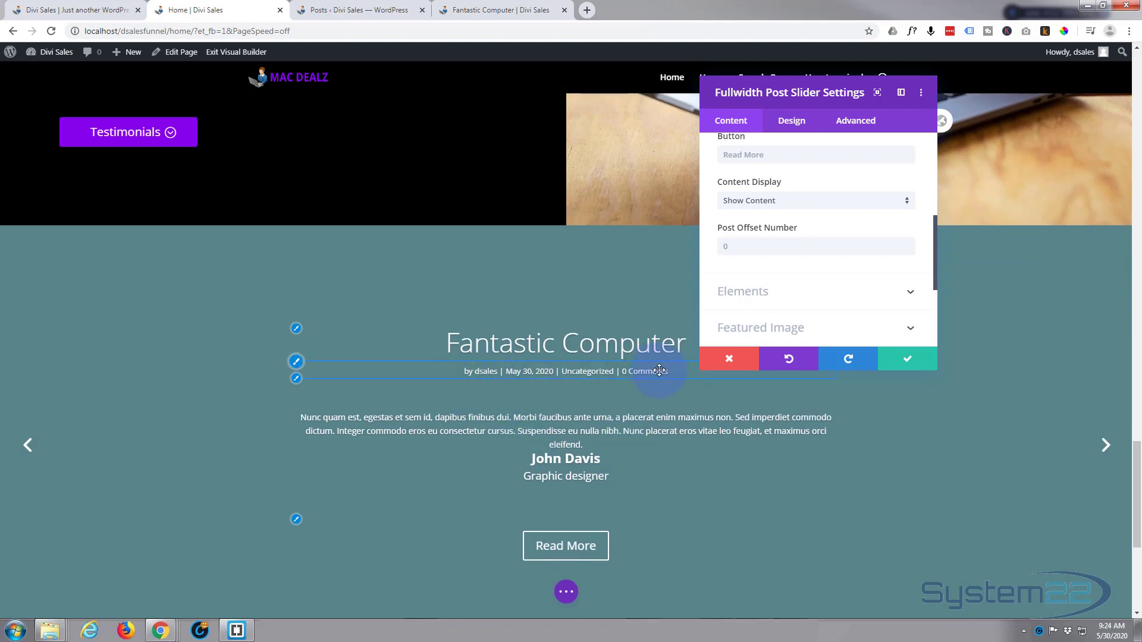
click(788, 291)
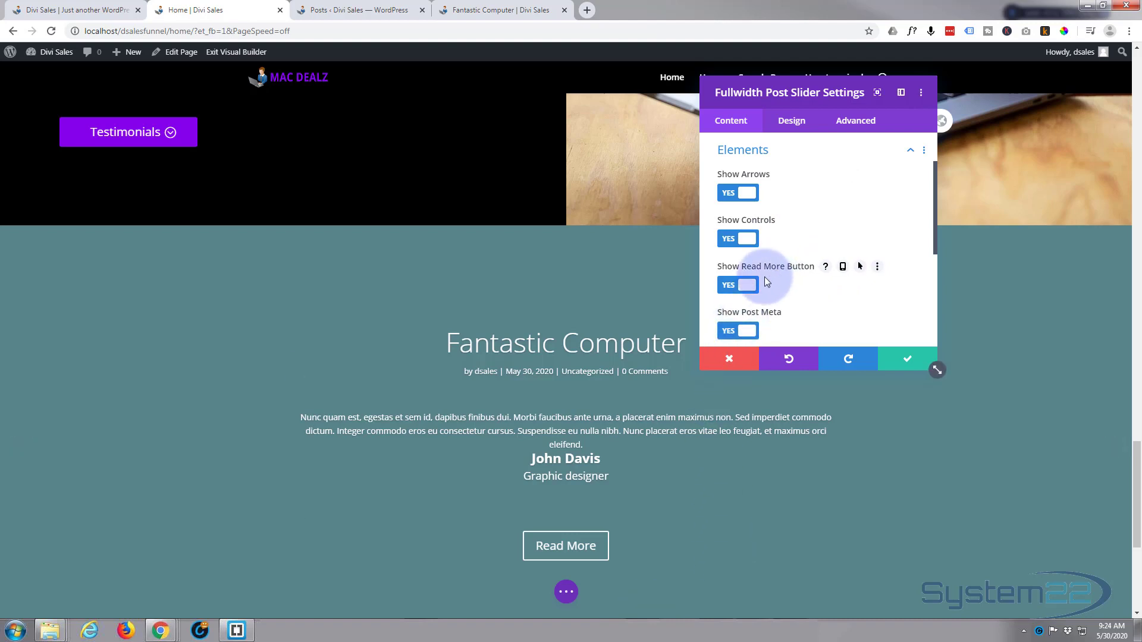
click(738, 286)
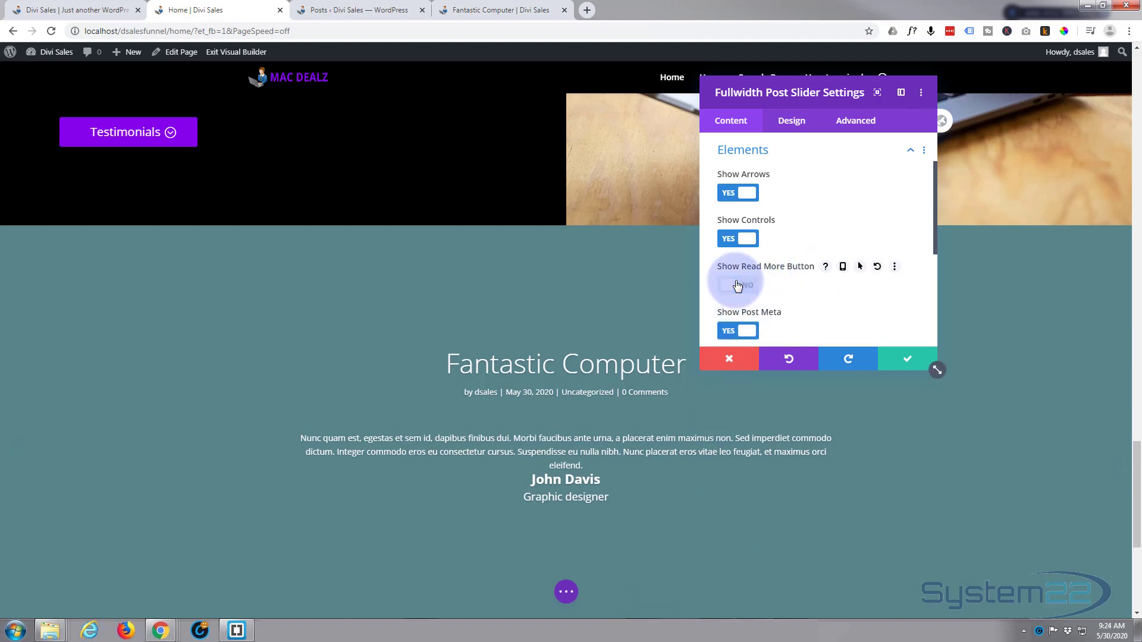
click(747, 333)
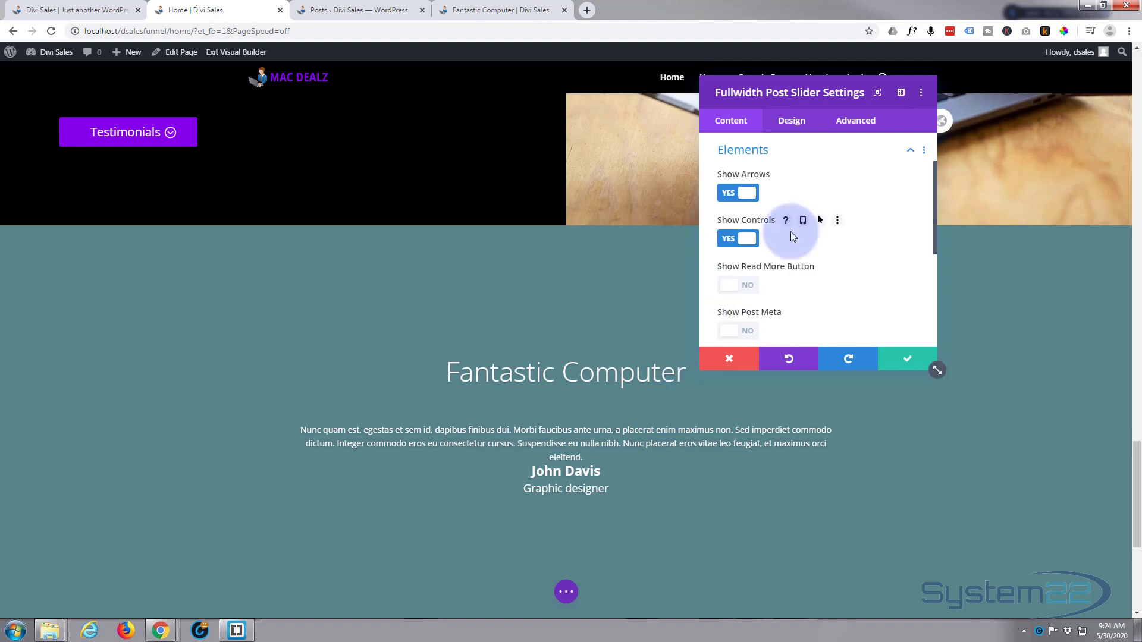
Set the font weight of the post slider's title text to Bold
scroll(791, 231, down, 2)
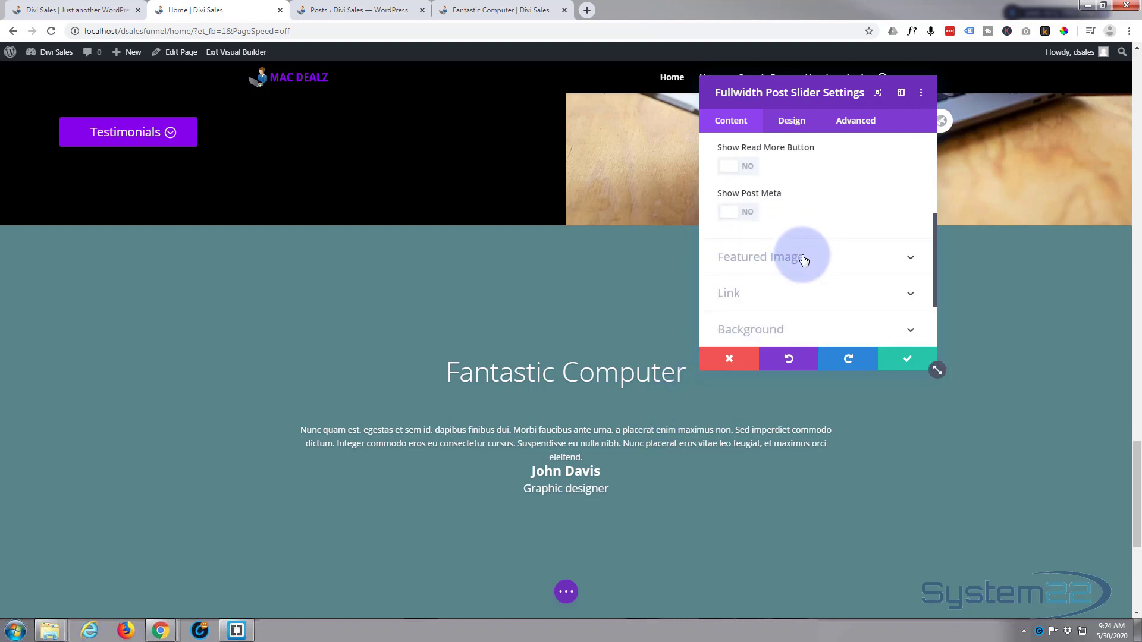
scroll(804, 260, down, 1)
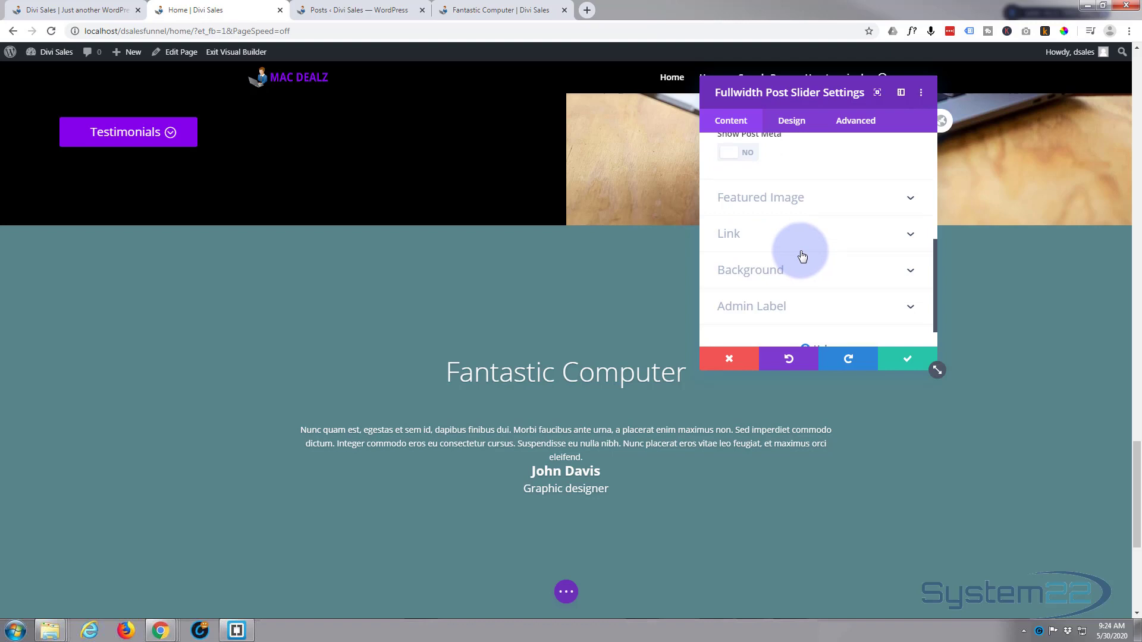
scroll(802, 255, up, 2)
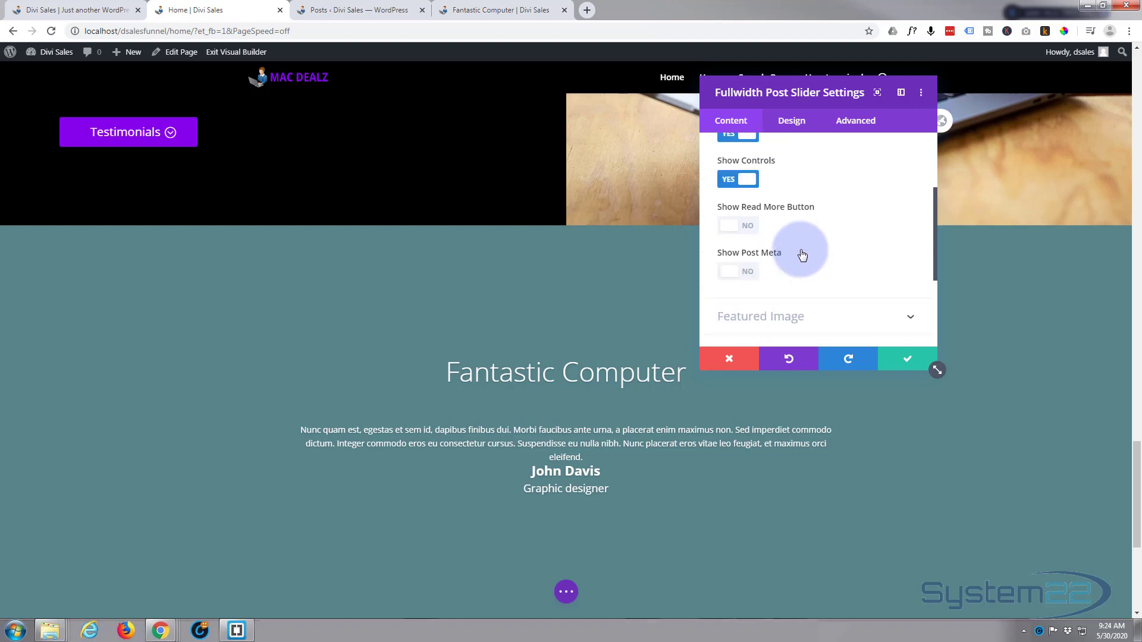
scroll(800, 249, up, 2)
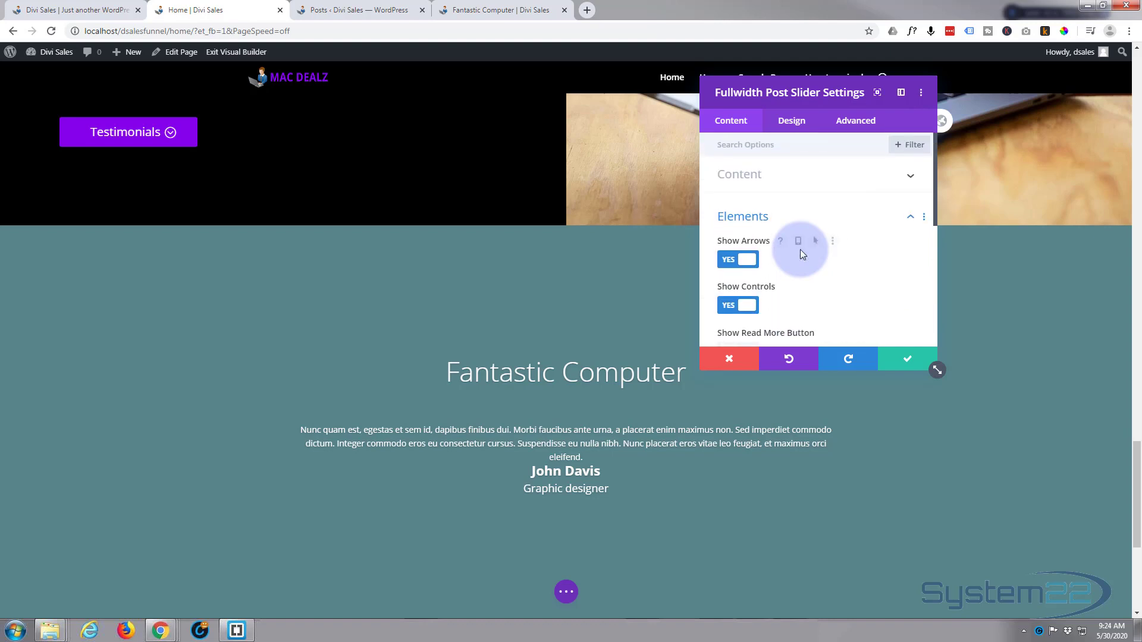
click(787, 127)
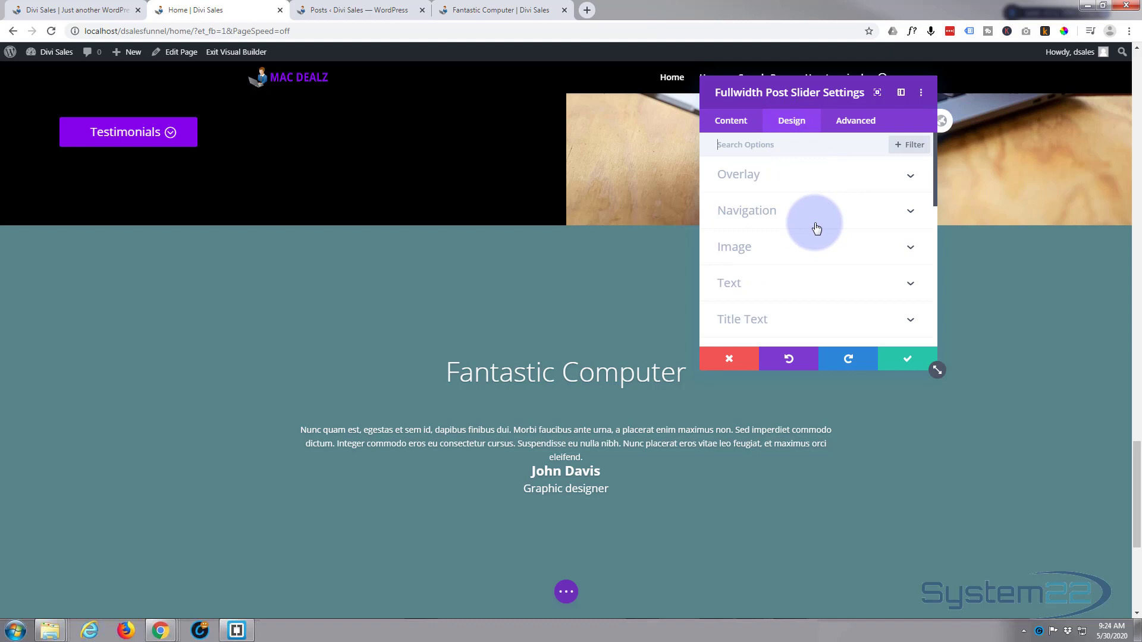
scroll(816, 228, down, 1)
scroll(816, 228, down, 1)
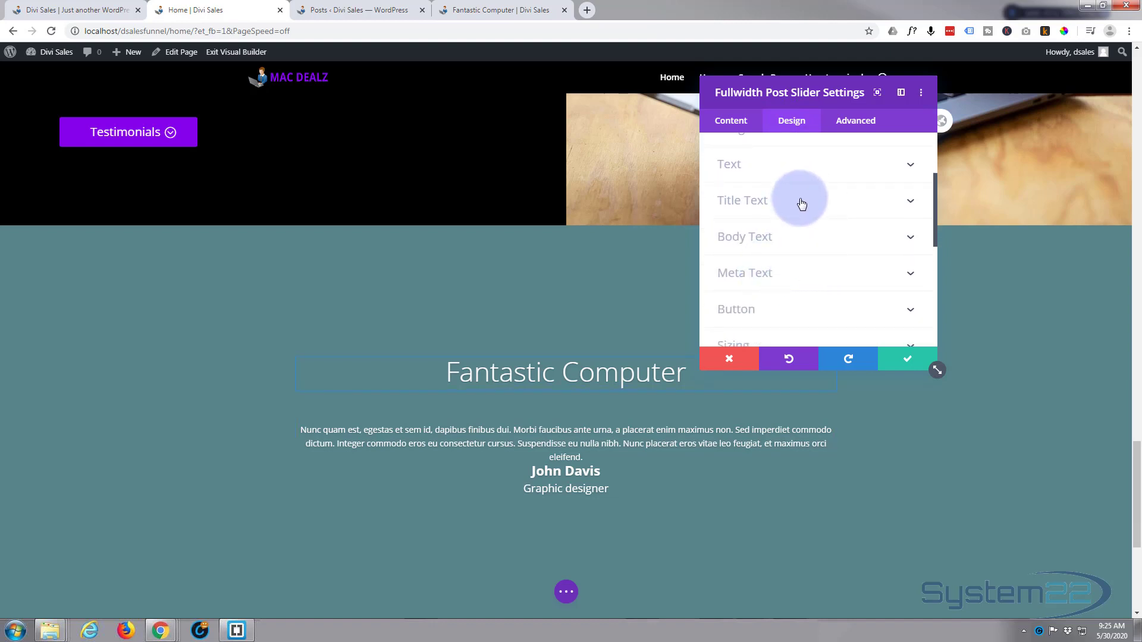
click(802, 204)
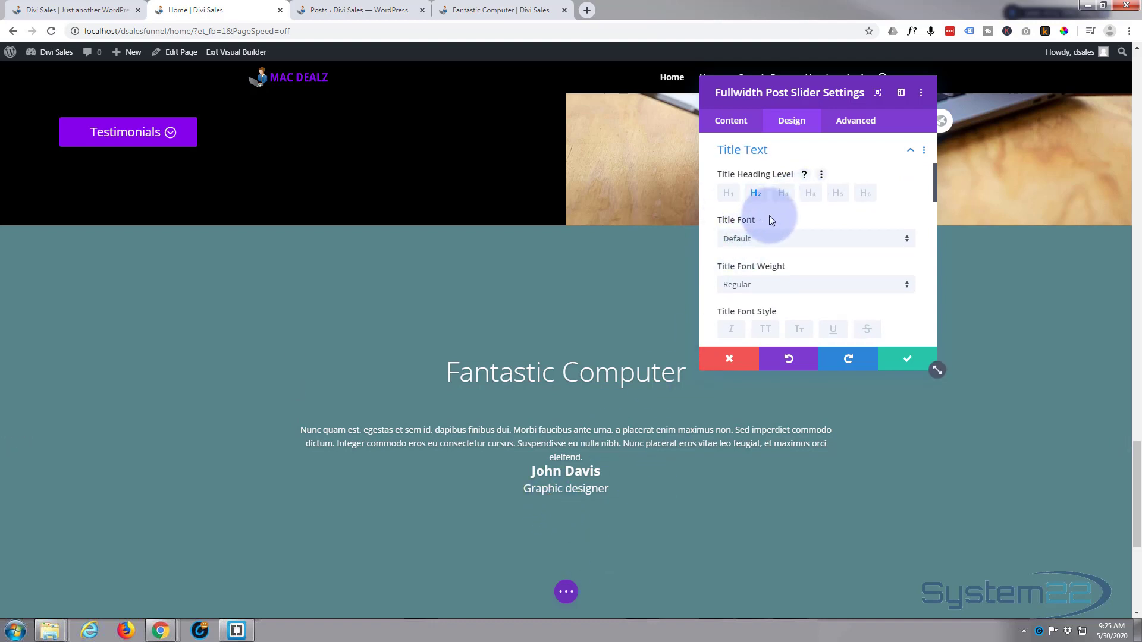
scroll(776, 223, down, 1)
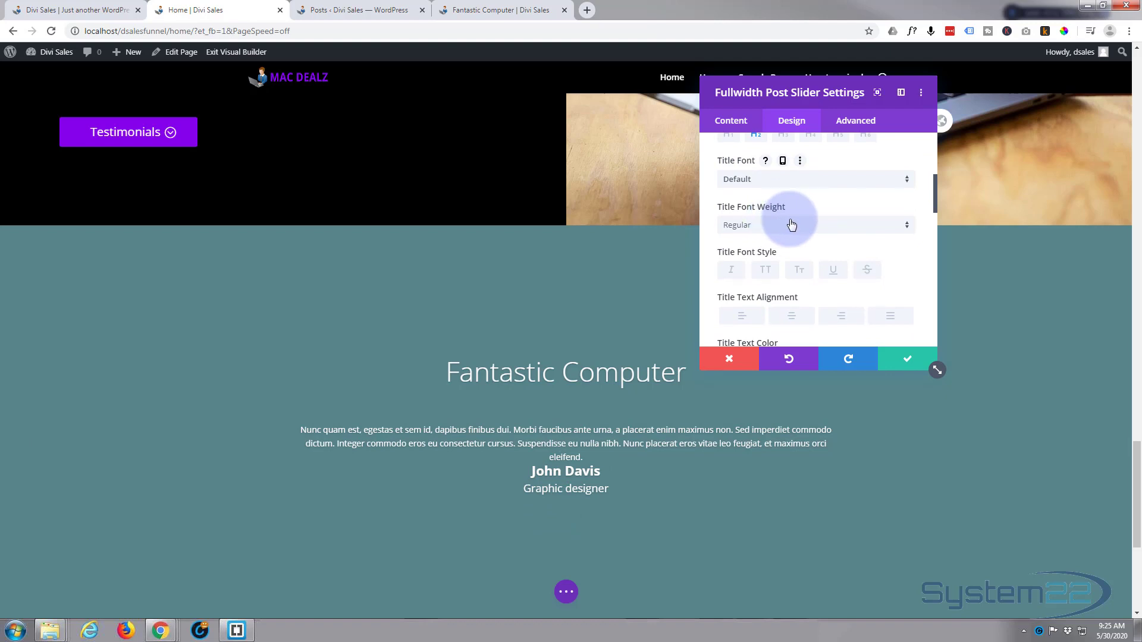
click(790, 224)
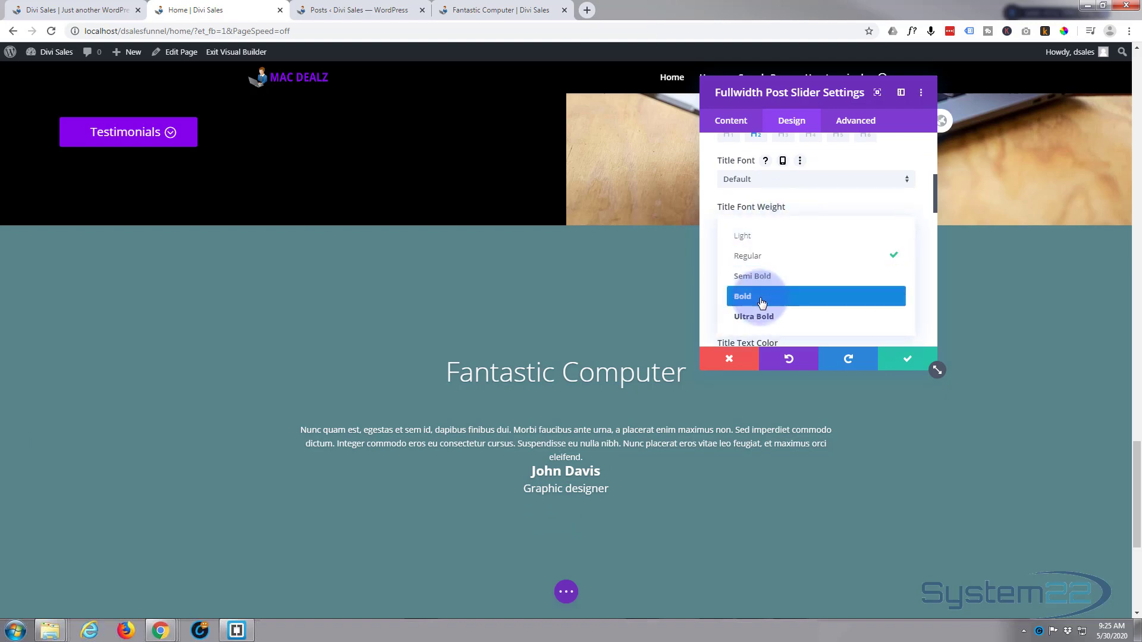
click(762, 304)
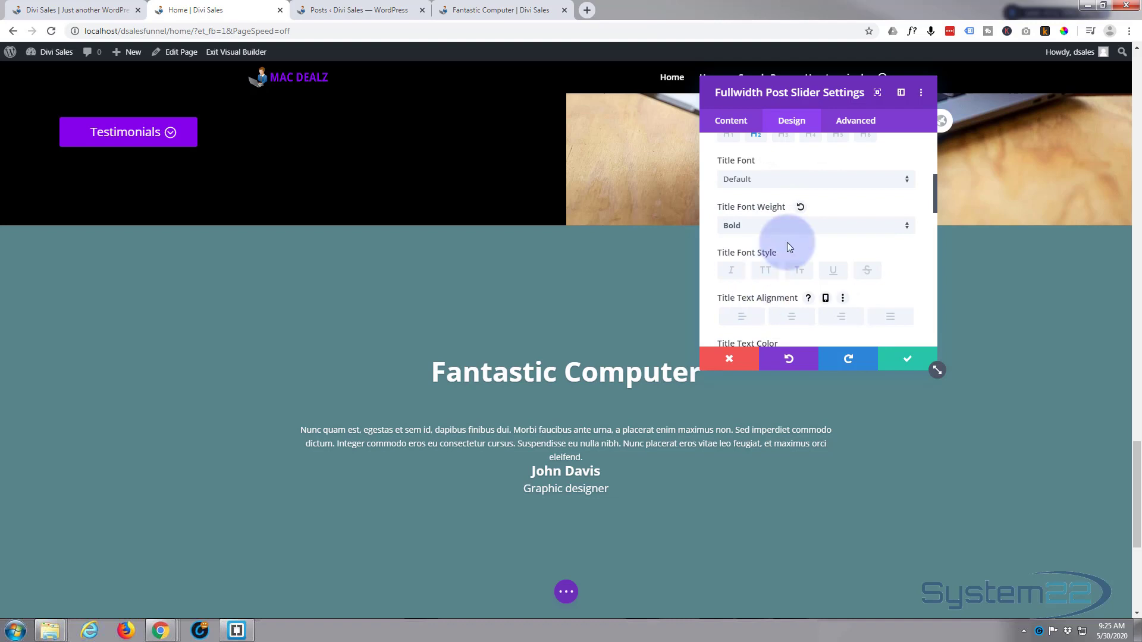
Set the post slider's title heading level to H3 and save the module settings
scroll(786, 241, up, 3)
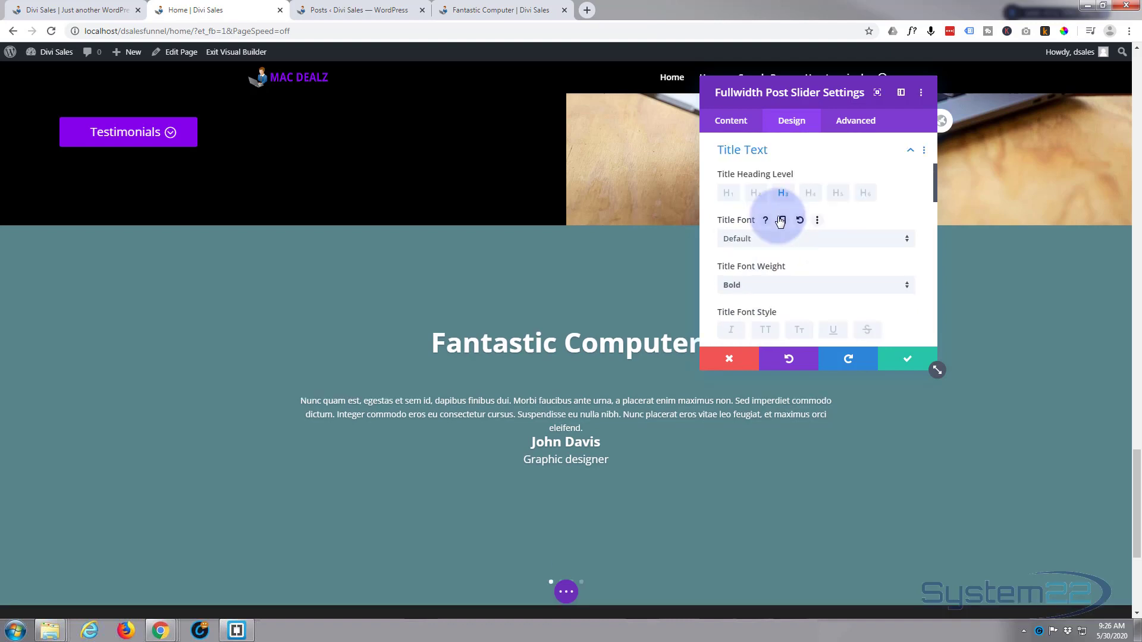
click(776, 218)
scroll(875, 278, up, 3)
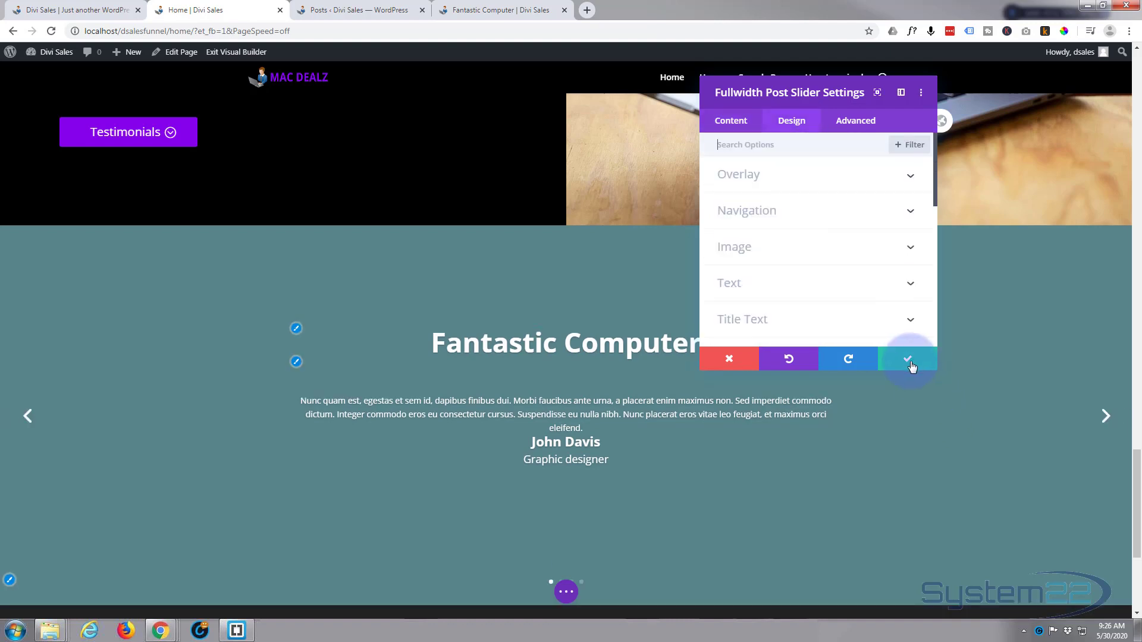
click(907, 359)
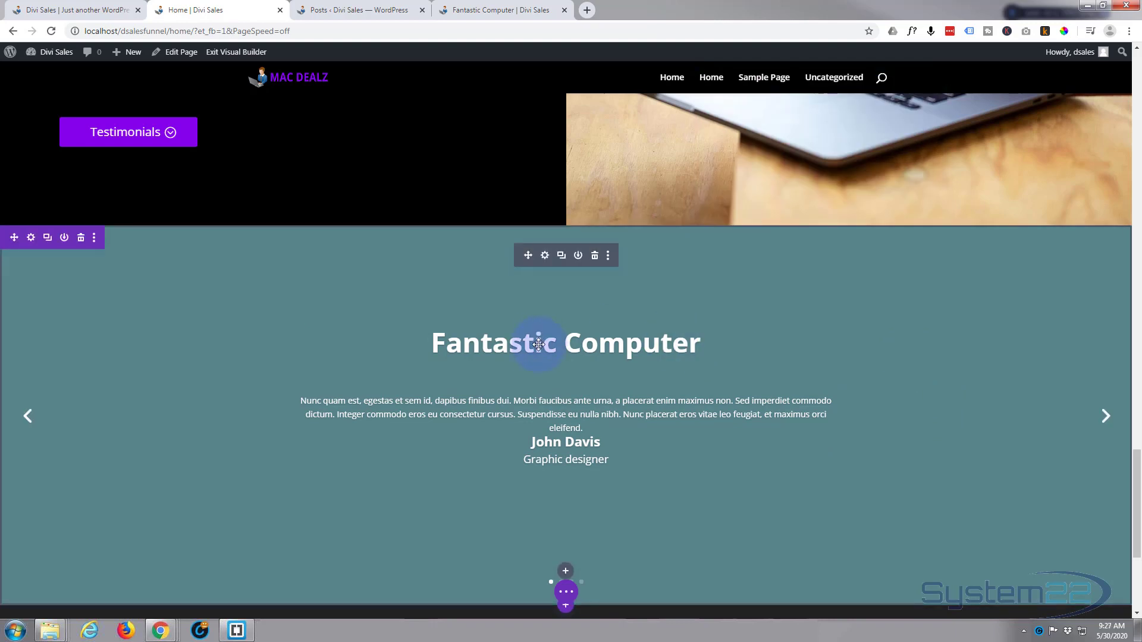
Remove the background color from the Fullwidth Post Slider module and save its settings
click(544, 255)
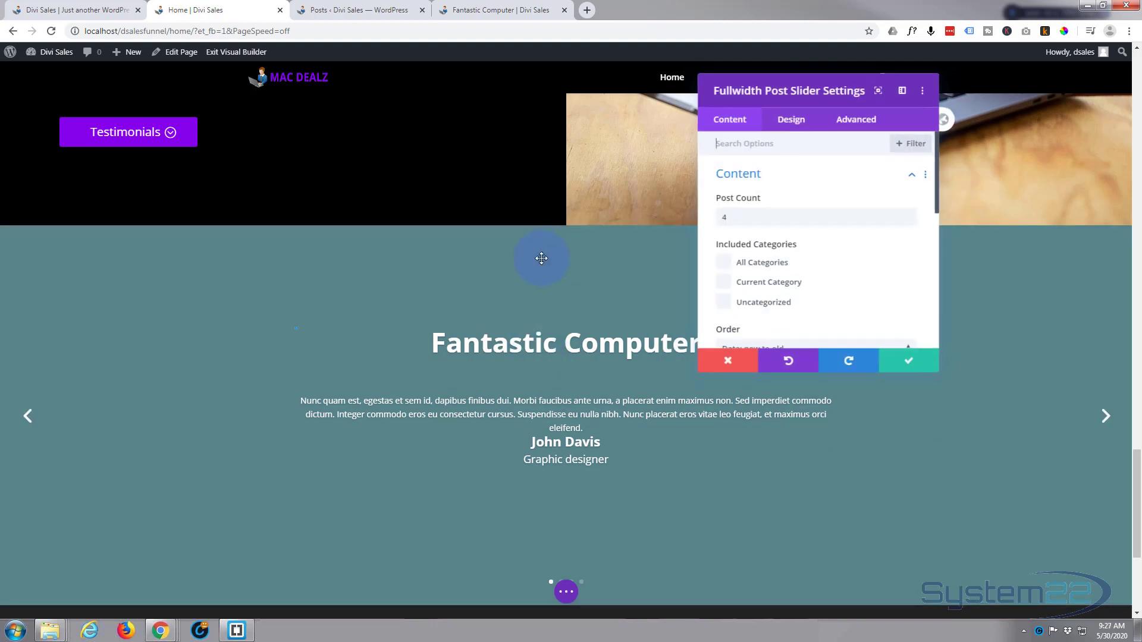
scroll(794, 241, down, 4)
scroll(794, 241, down, 2)
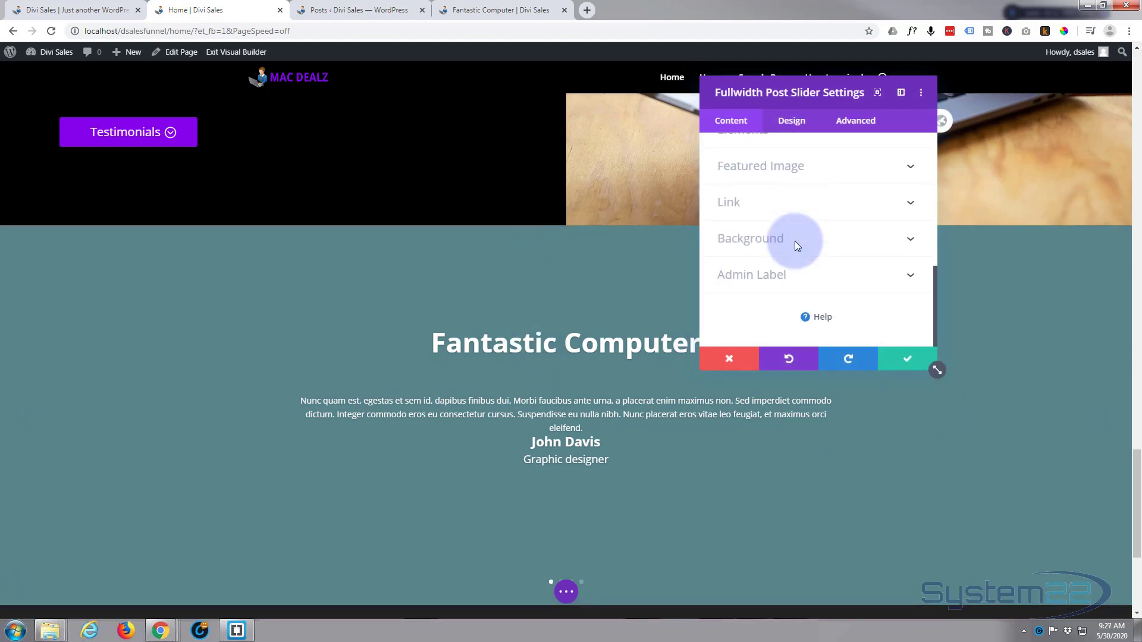
click(822, 238)
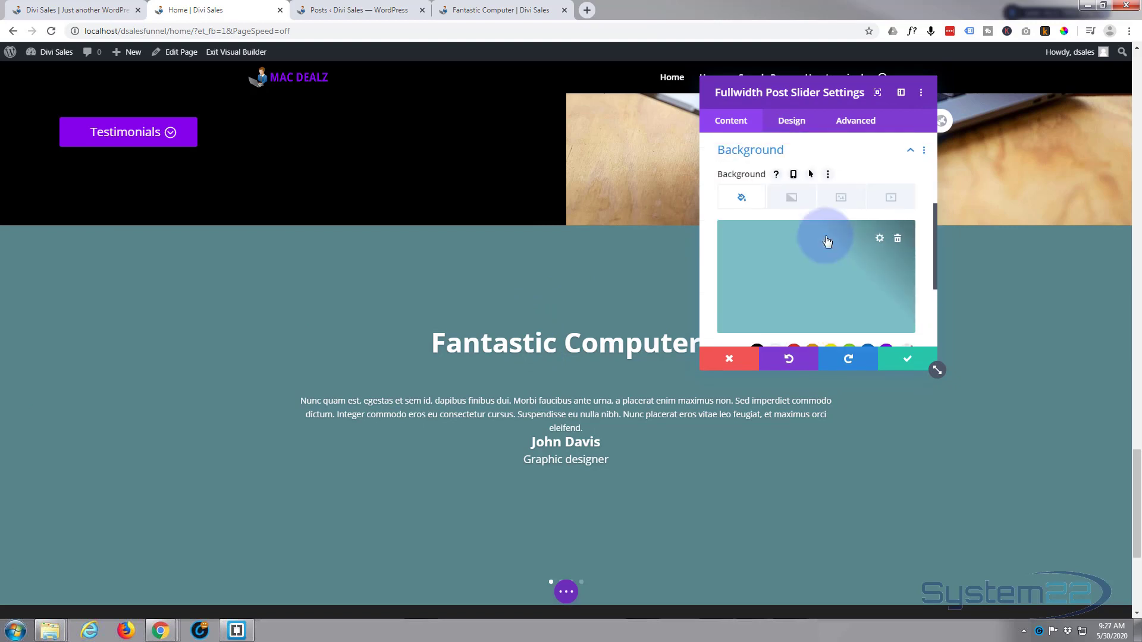
click(898, 239)
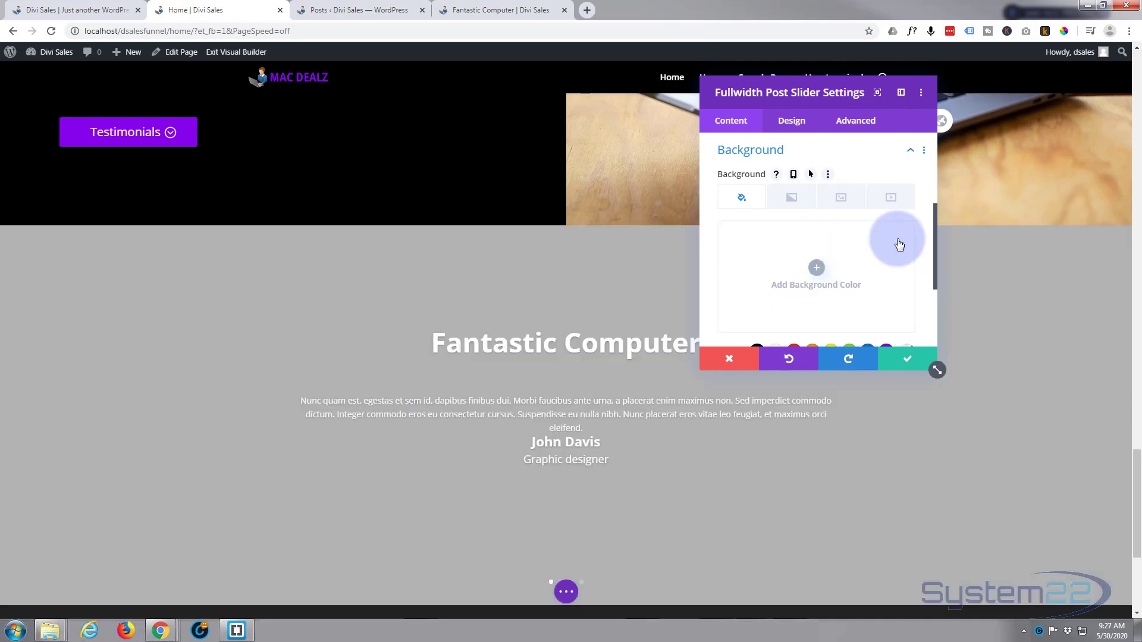
click(909, 358)
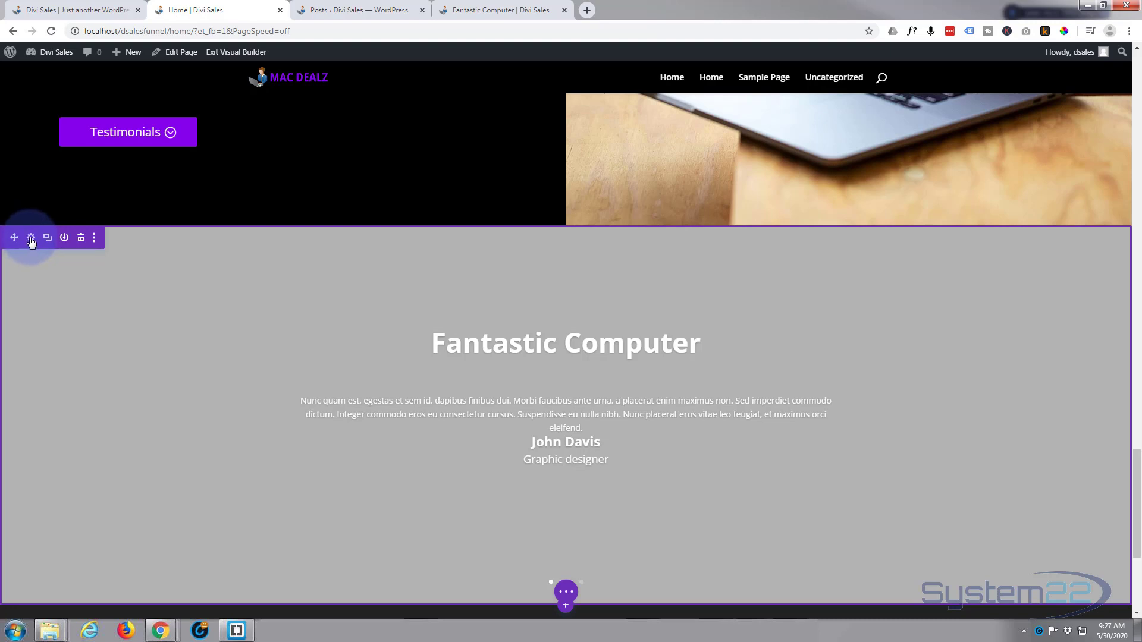
Set the background color of the section containing the post slider to dark navy #0a0051
click(31, 239)
click(799, 213)
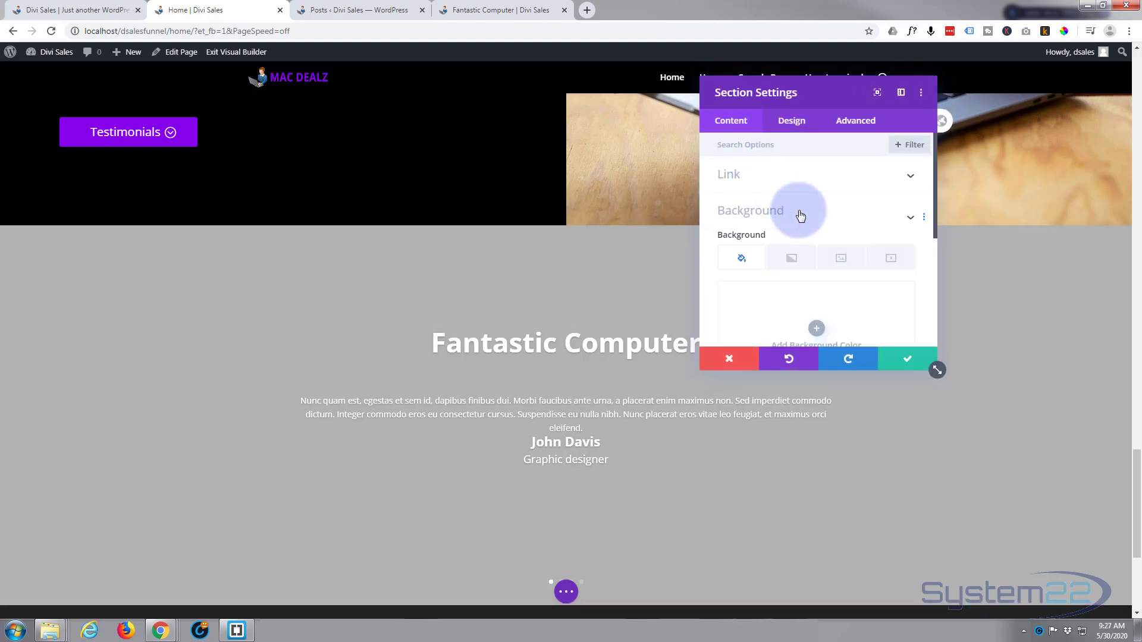
scroll(816, 257, down, 1)
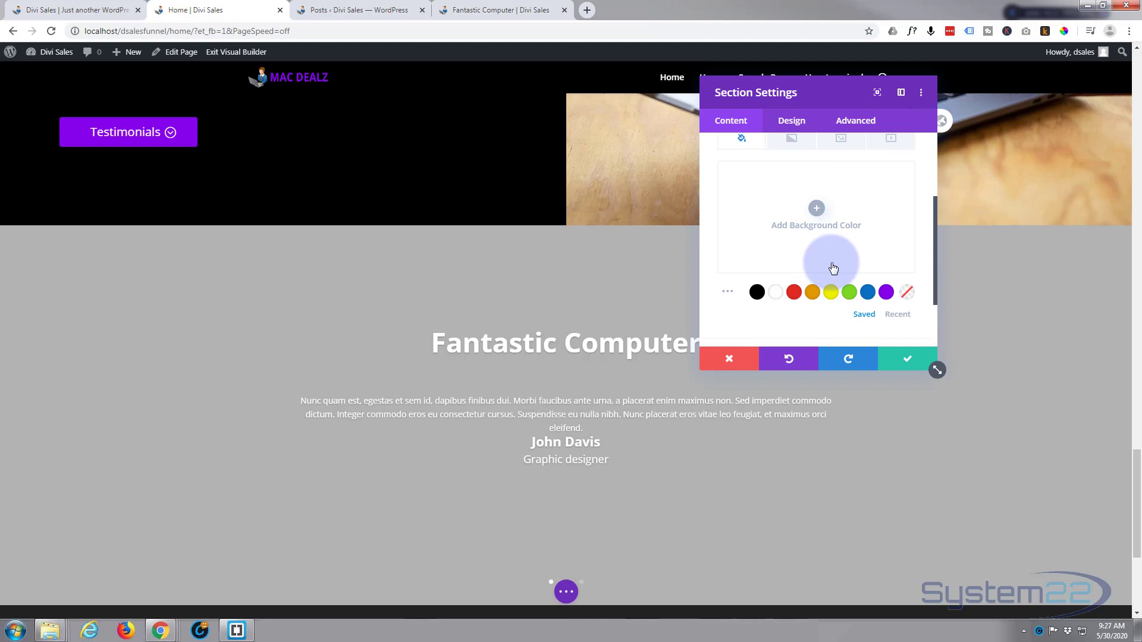
click(886, 295)
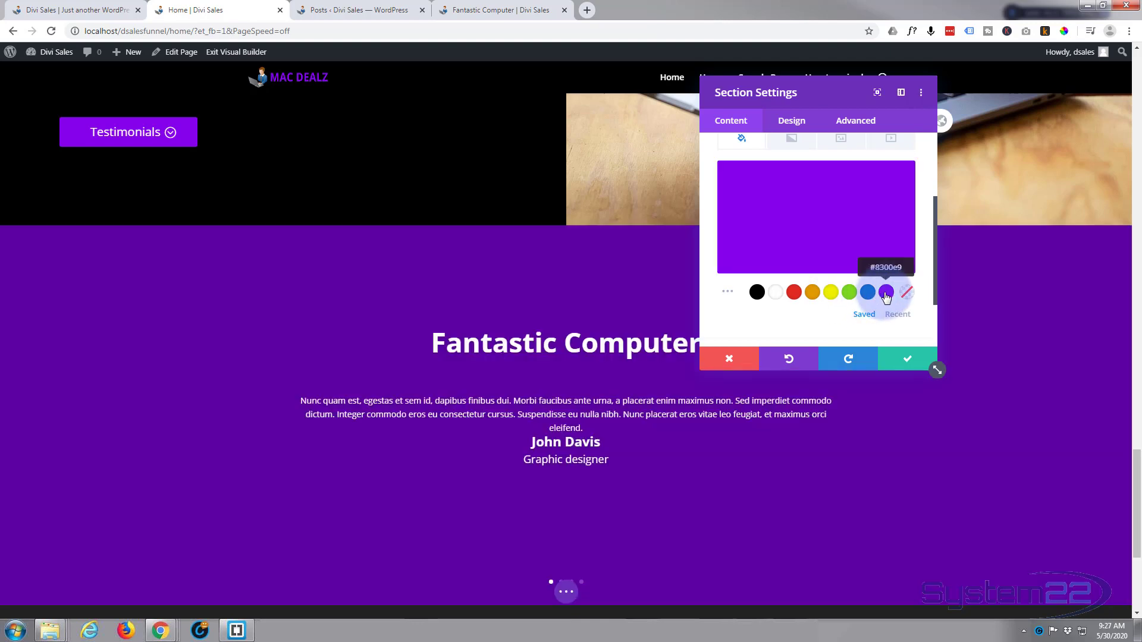
click(823, 217)
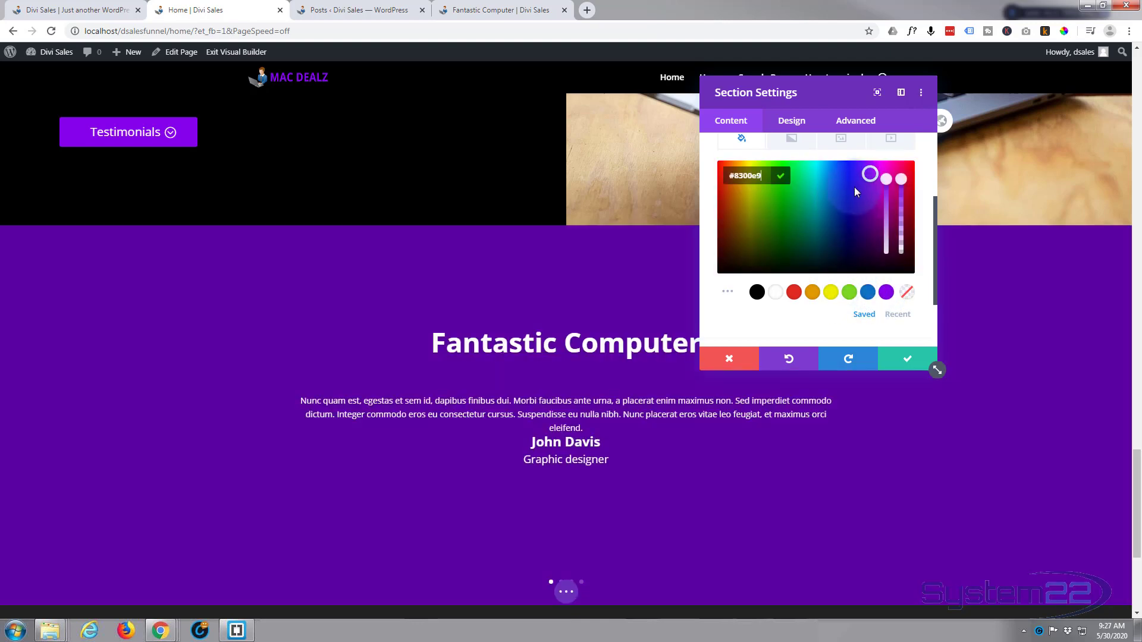
drag(867, 174, 856, 242)
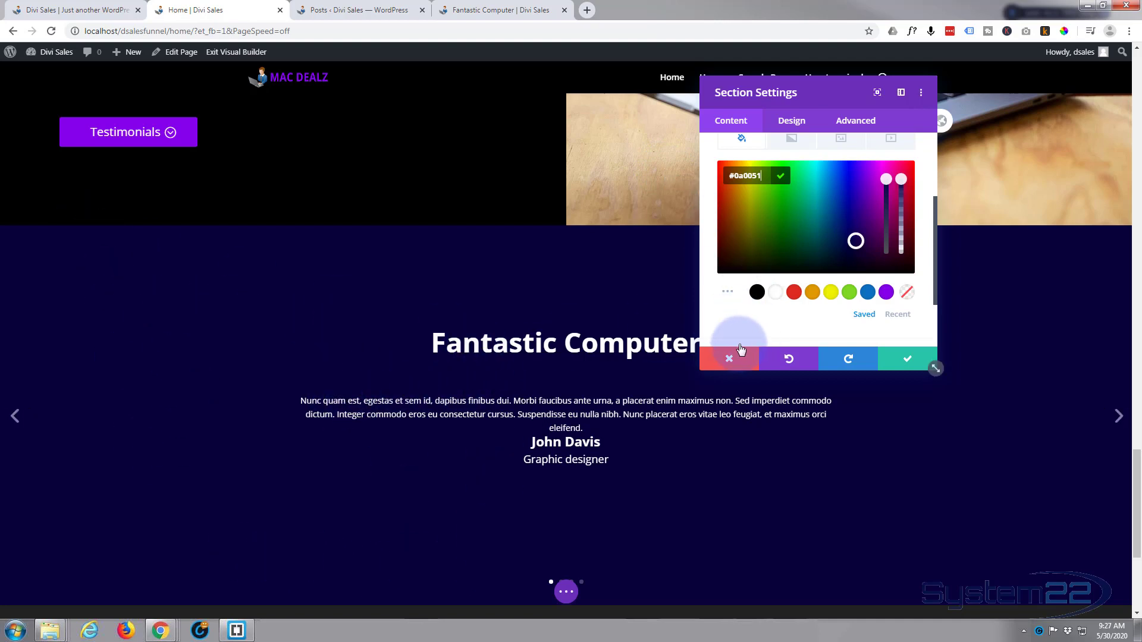
Add the fifth media library image, the silver MacBook Pro with a purple screen, as the section's background image
scroll(786, 280, up, 3)
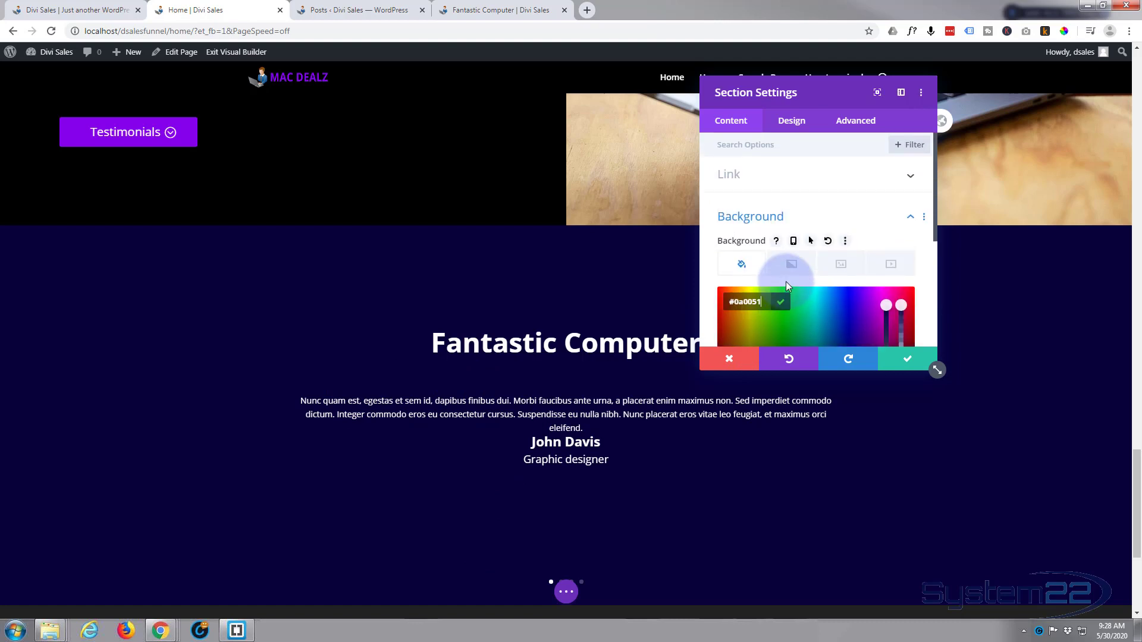
click(819, 222)
click(819, 223)
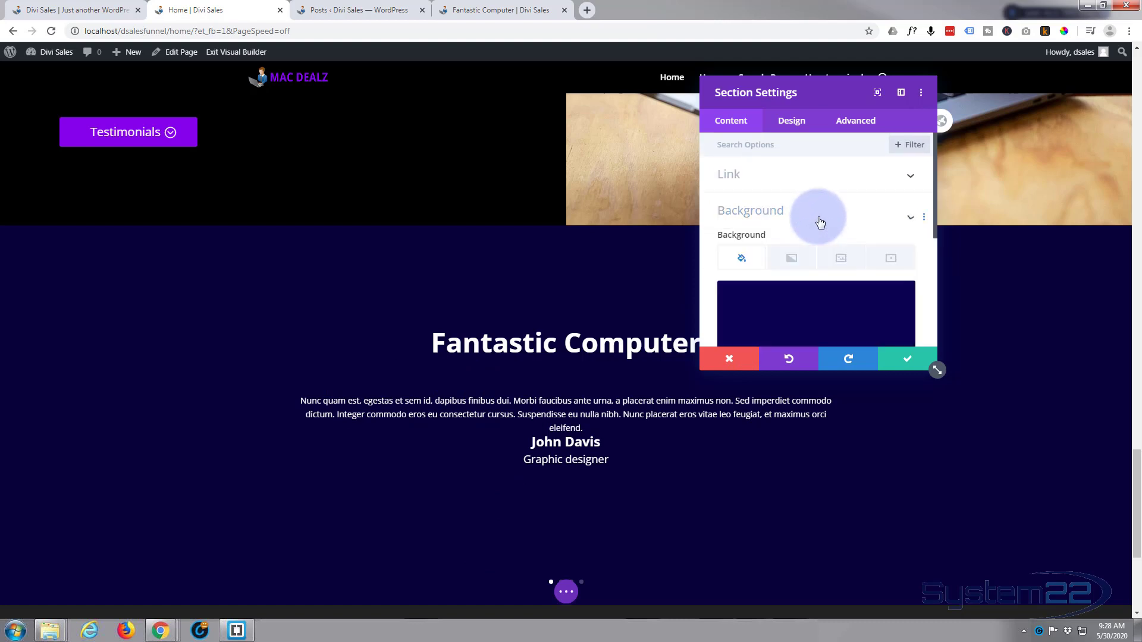
scroll(818, 222, down, 1)
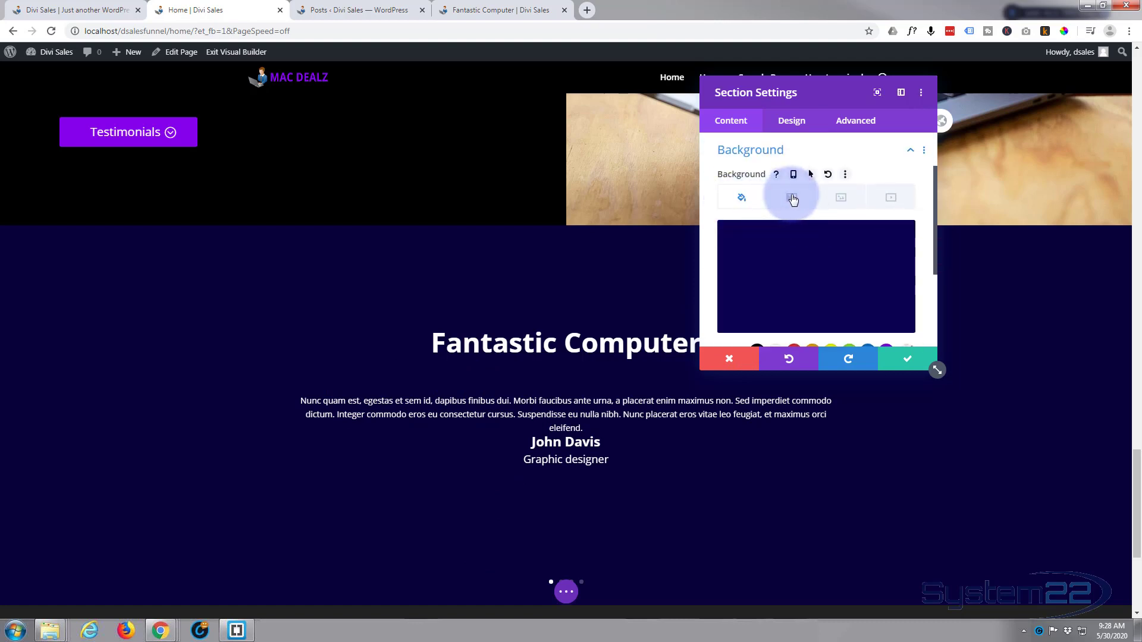
click(842, 201)
click(819, 272)
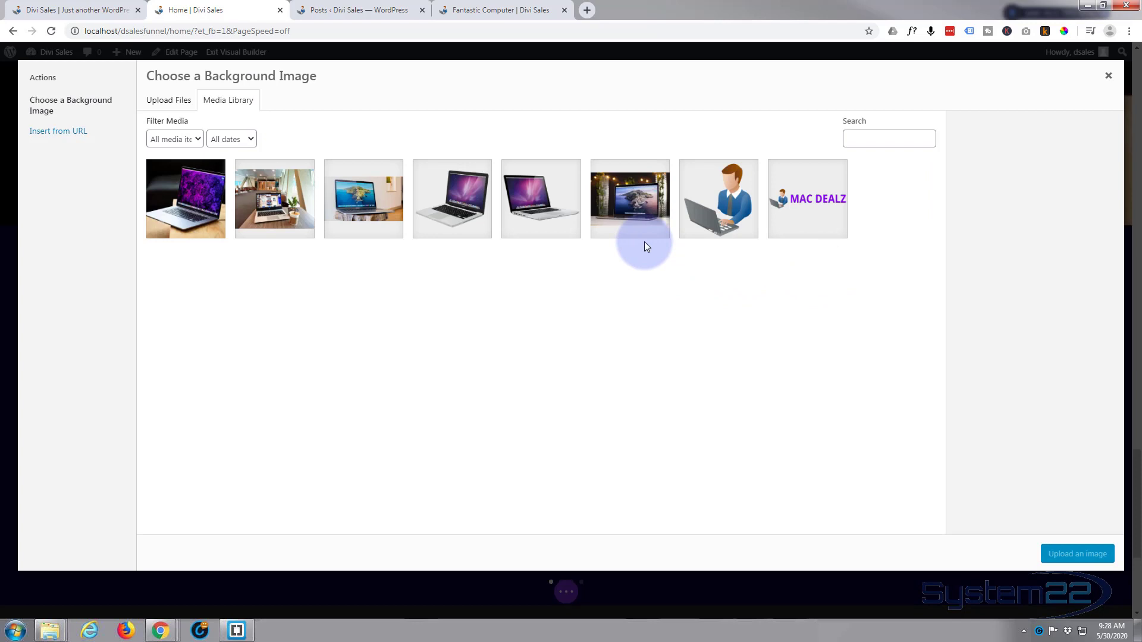
click(542, 216)
click(1078, 554)
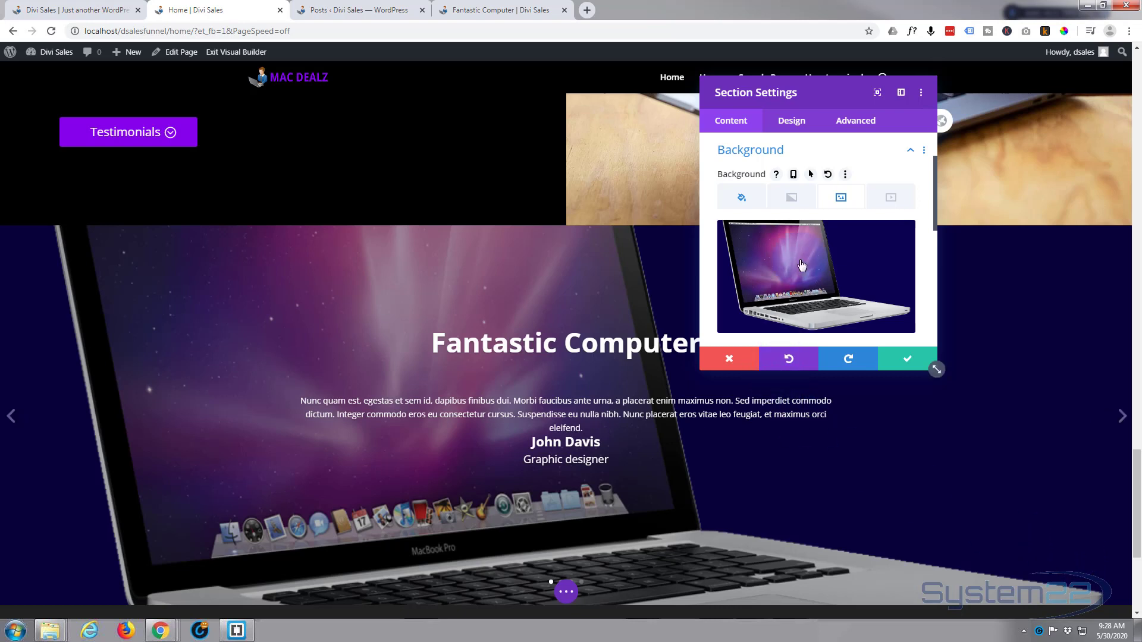
Set the section's background image size to Actual Size
scroll(817, 231, down, 2)
scroll(817, 231, down, 2)
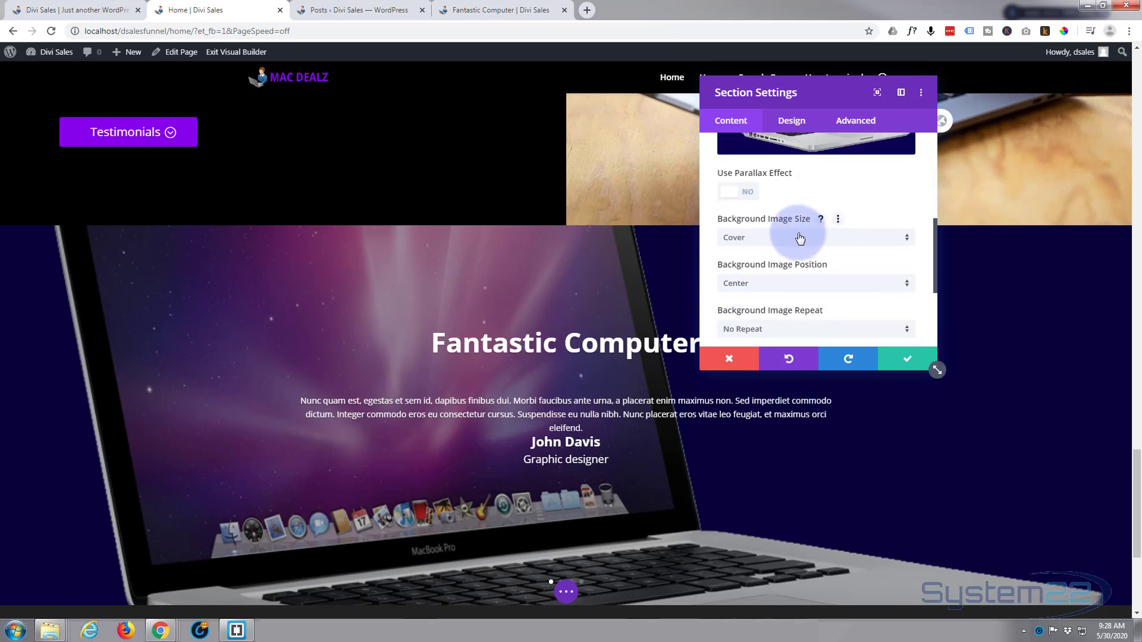
click(817, 238)
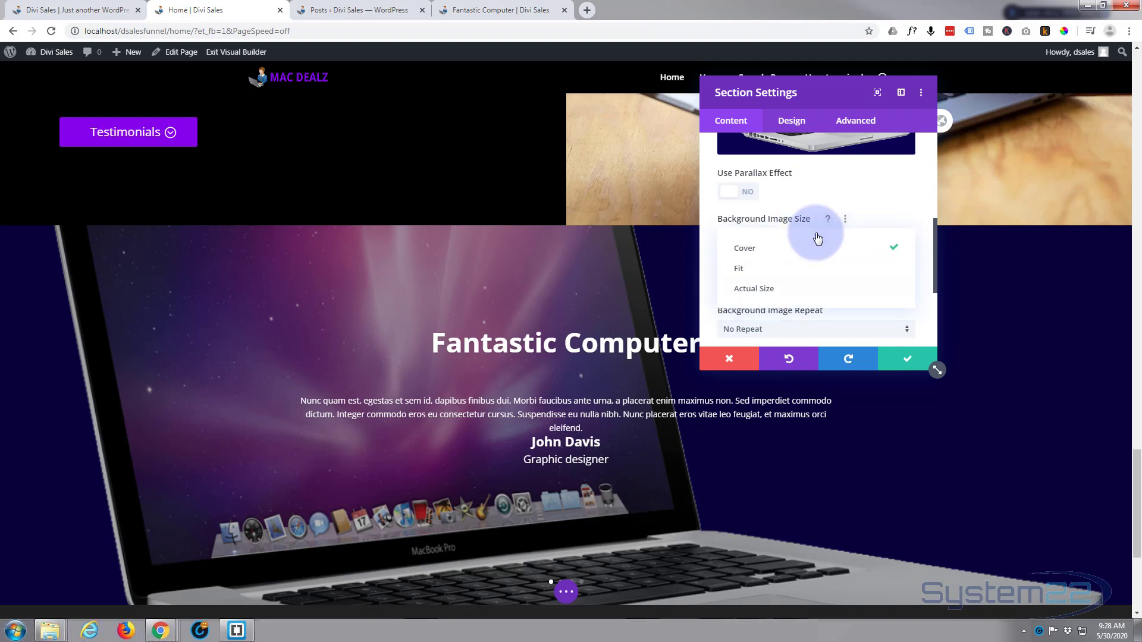
click(785, 289)
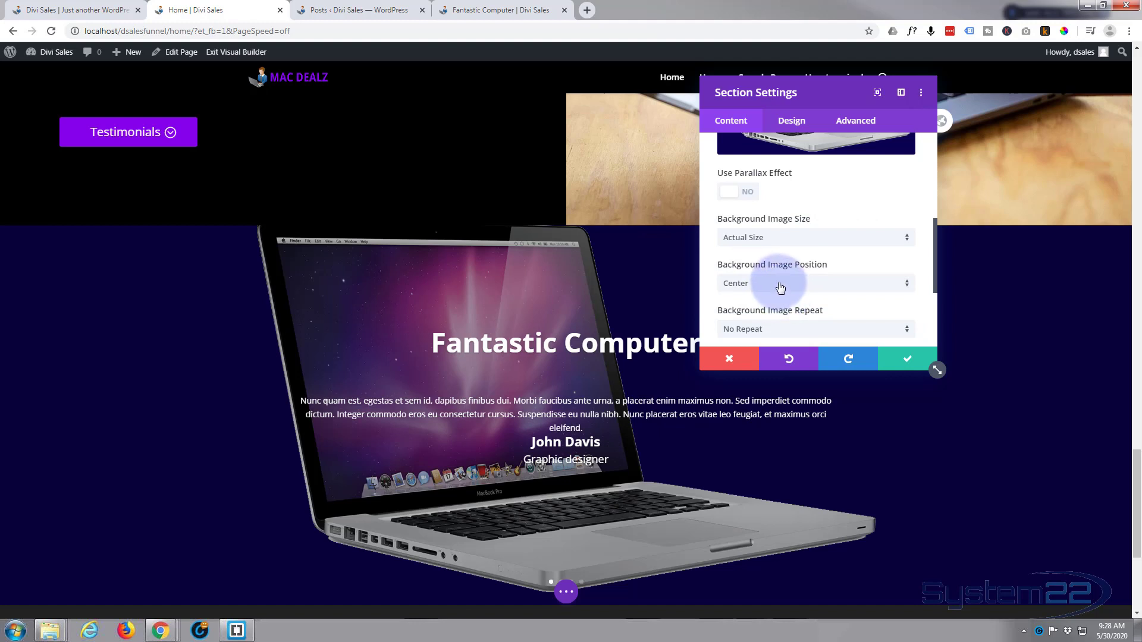
Try the Center Left and Bottom Left positions for the section's background image
scroll(782, 285, down, 1)
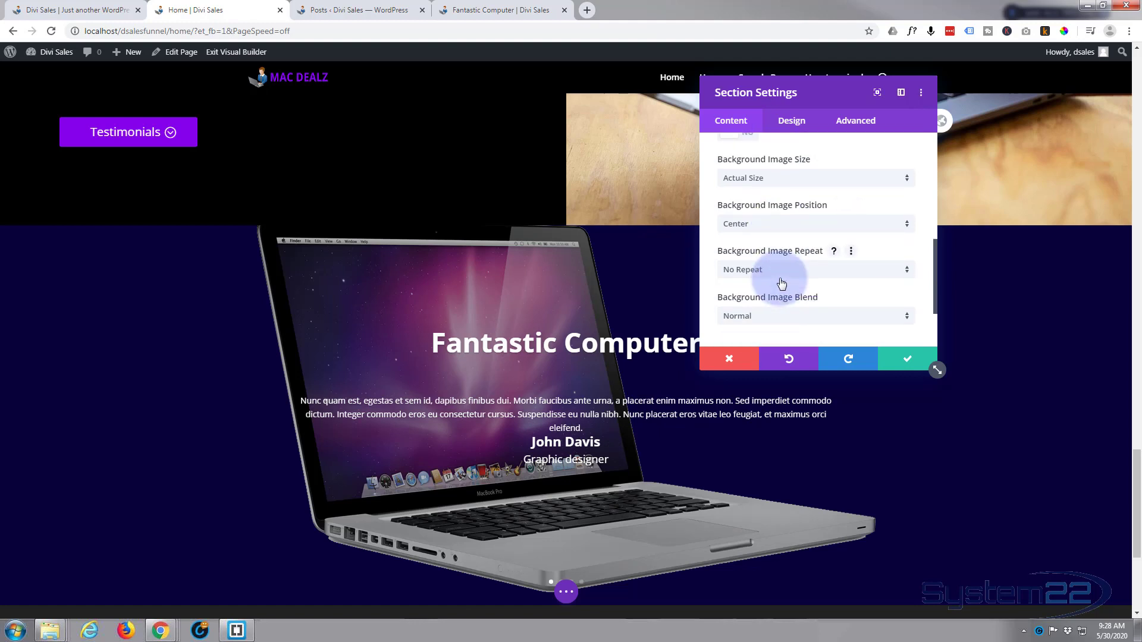
click(790, 224)
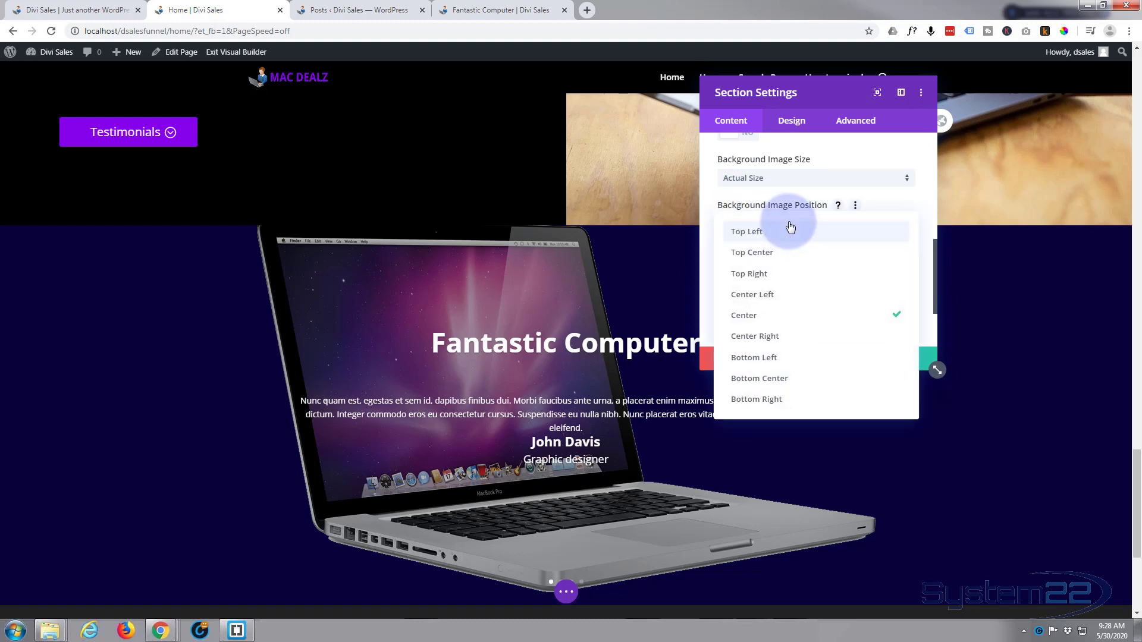
click(785, 296)
scroll(780, 282, down, 2)
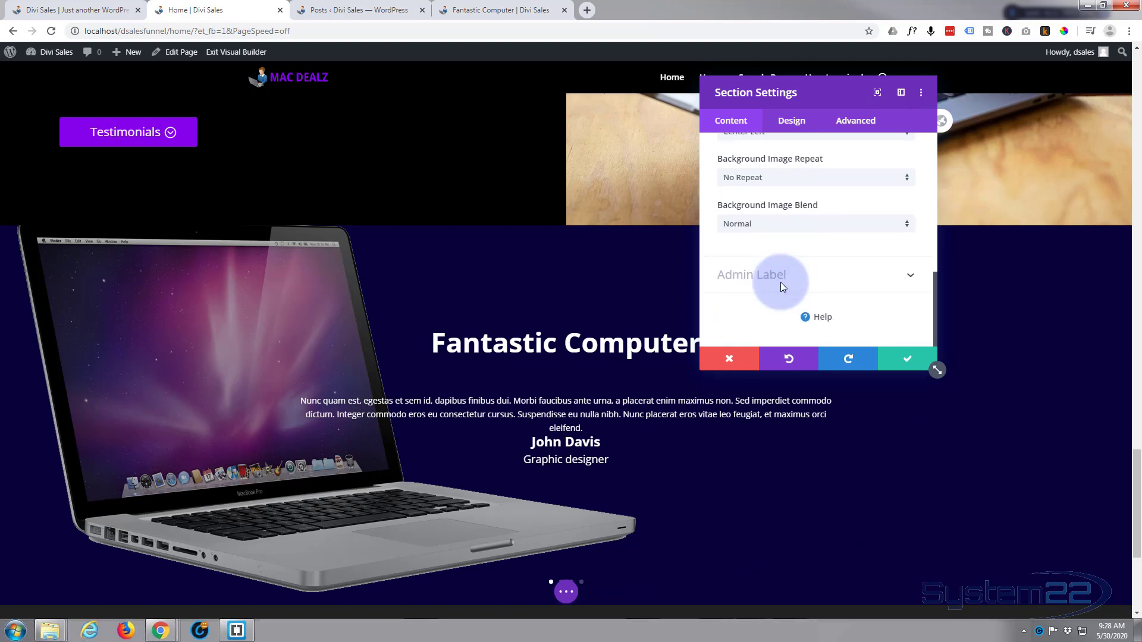
scroll(781, 285, up, 3)
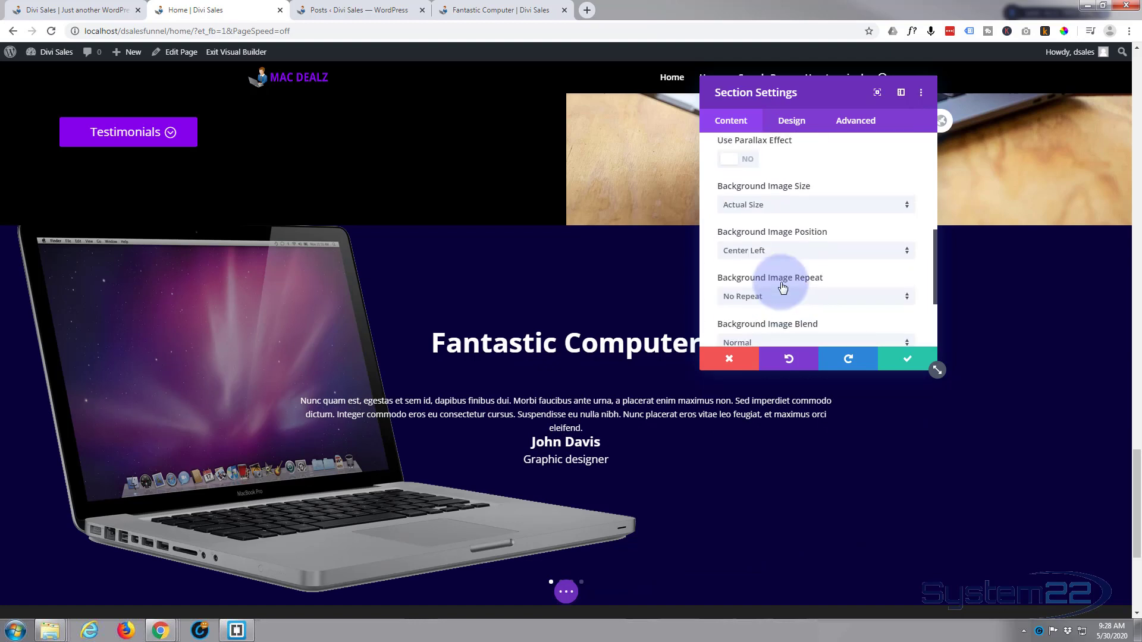
click(795, 254)
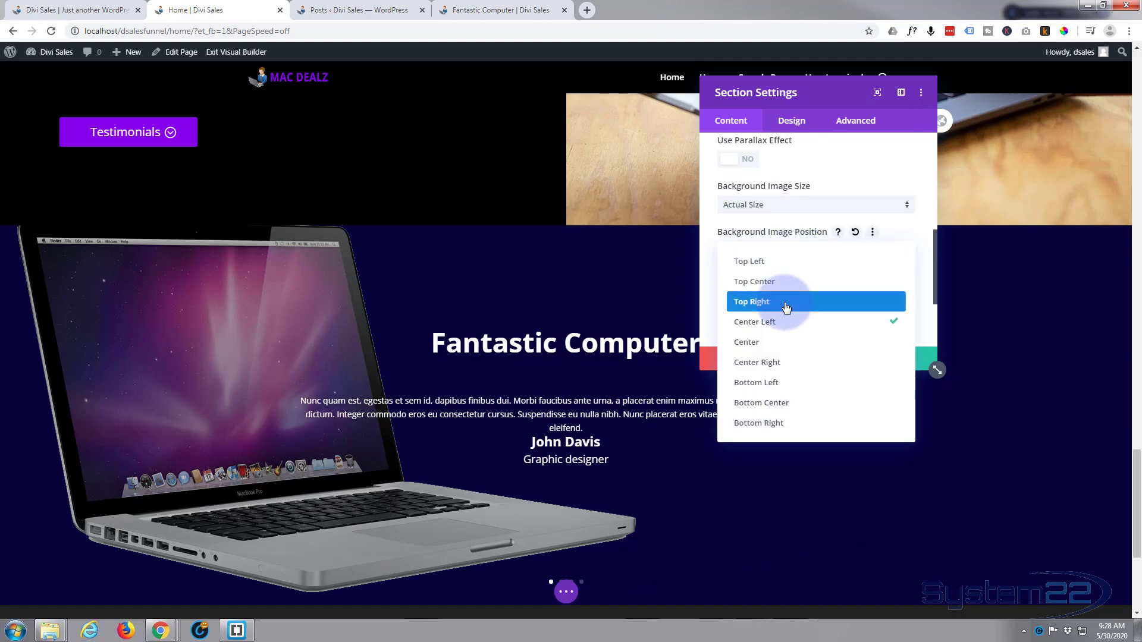
click(784, 383)
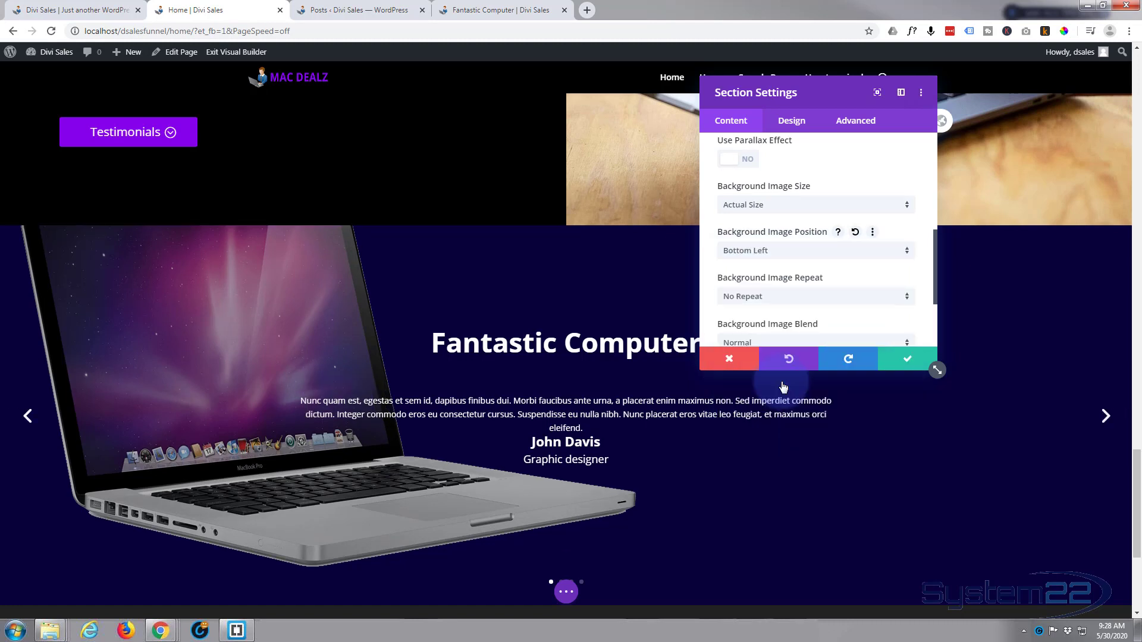
Set the section's background image position to Top Left and check how the laptop fits in the section
click(779, 256)
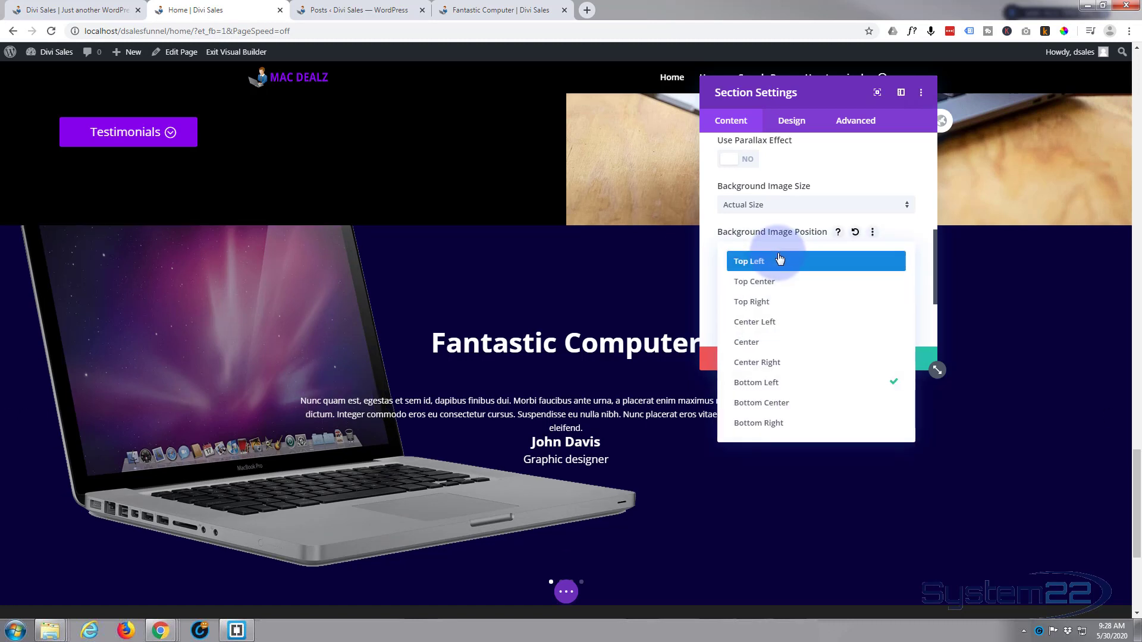
click(780, 258)
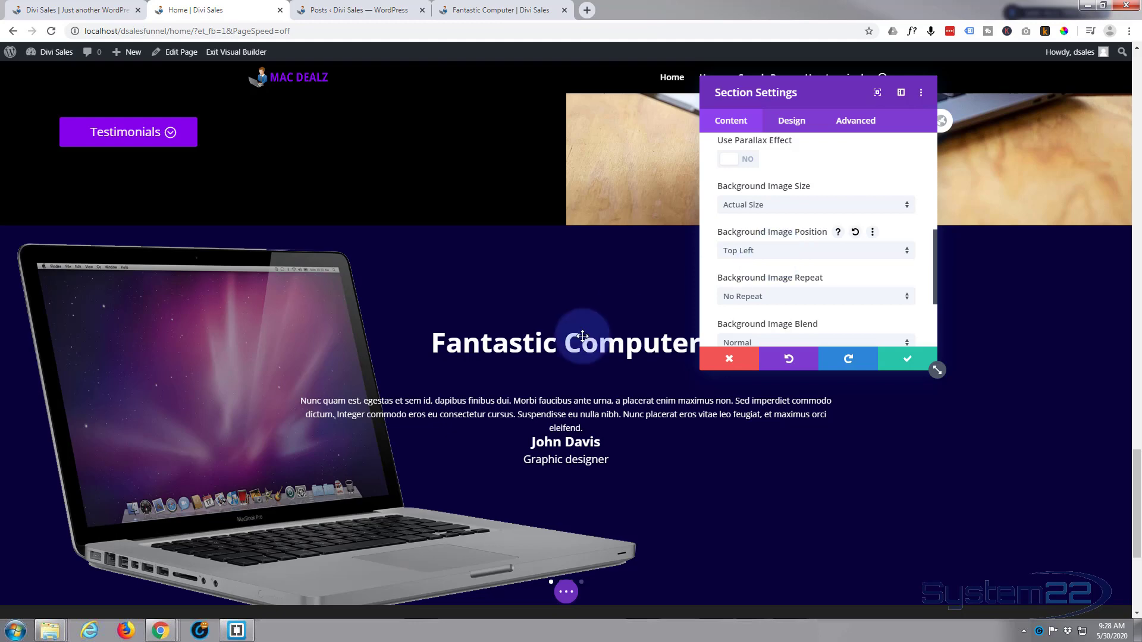
scroll(489, 424, down, 2)
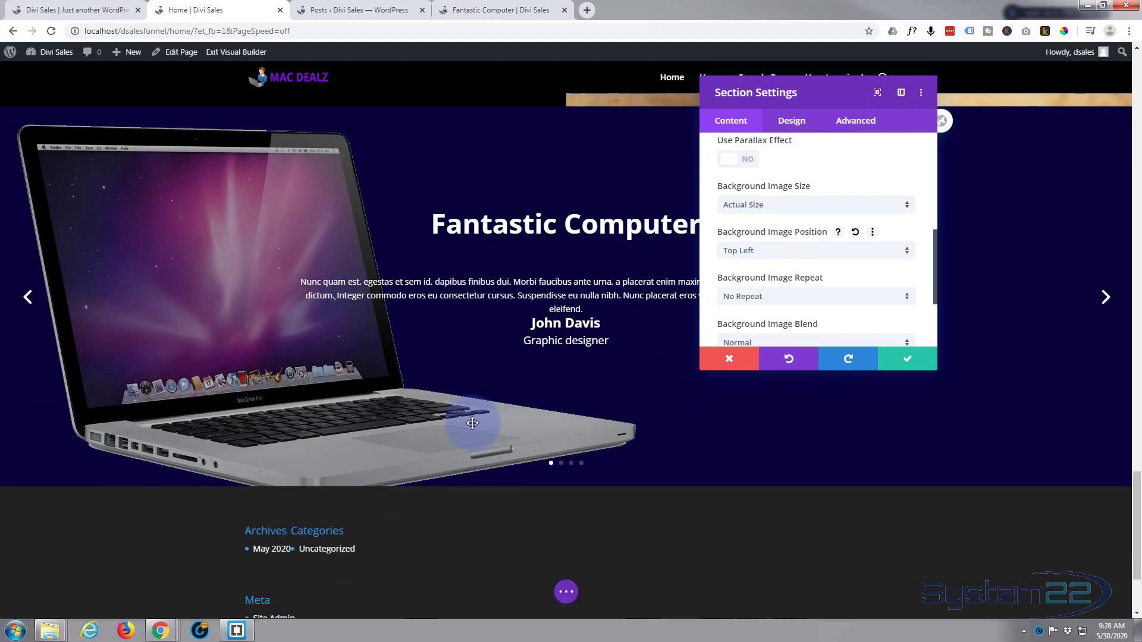
scroll(472, 423, up, 1)
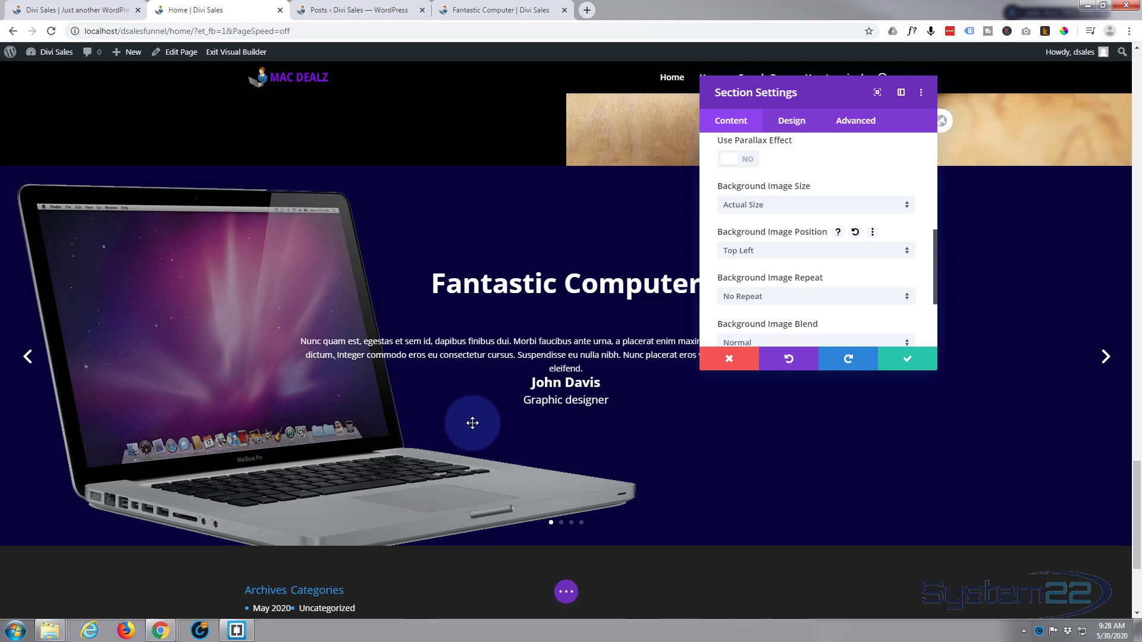
scroll(473, 423, up, 1)
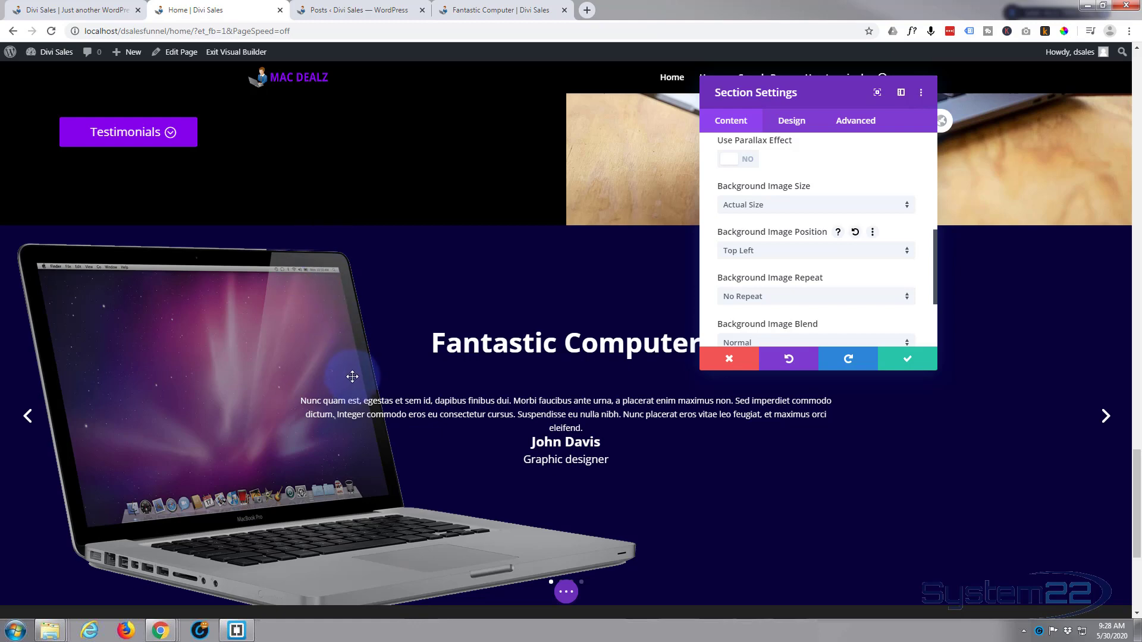
scroll(352, 376, down, 2)
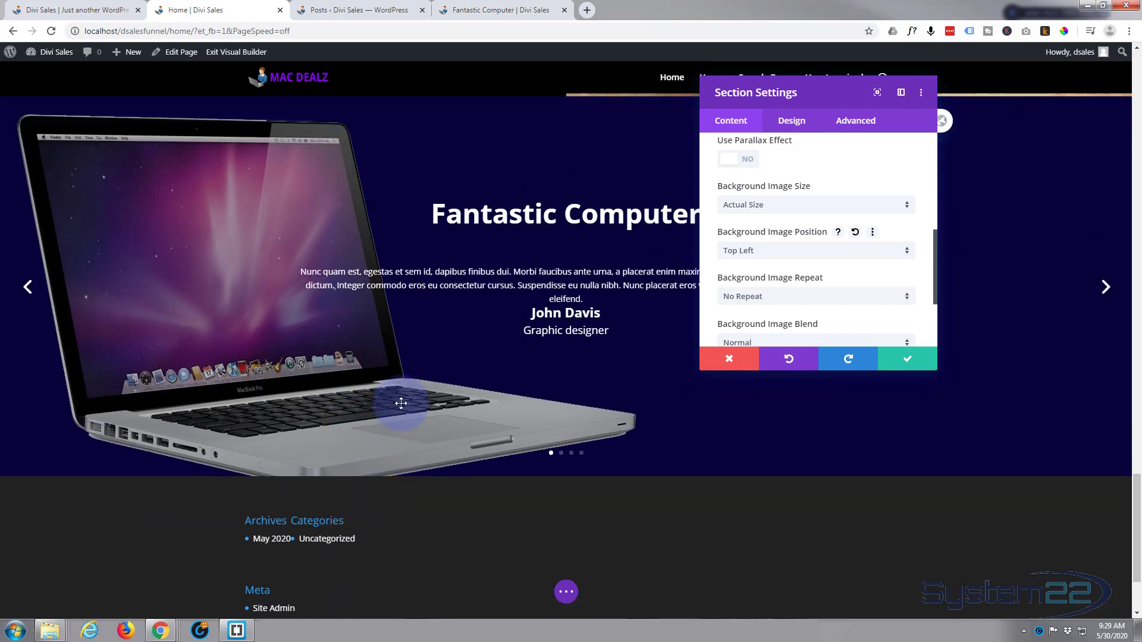
scroll(401, 403, up, 1)
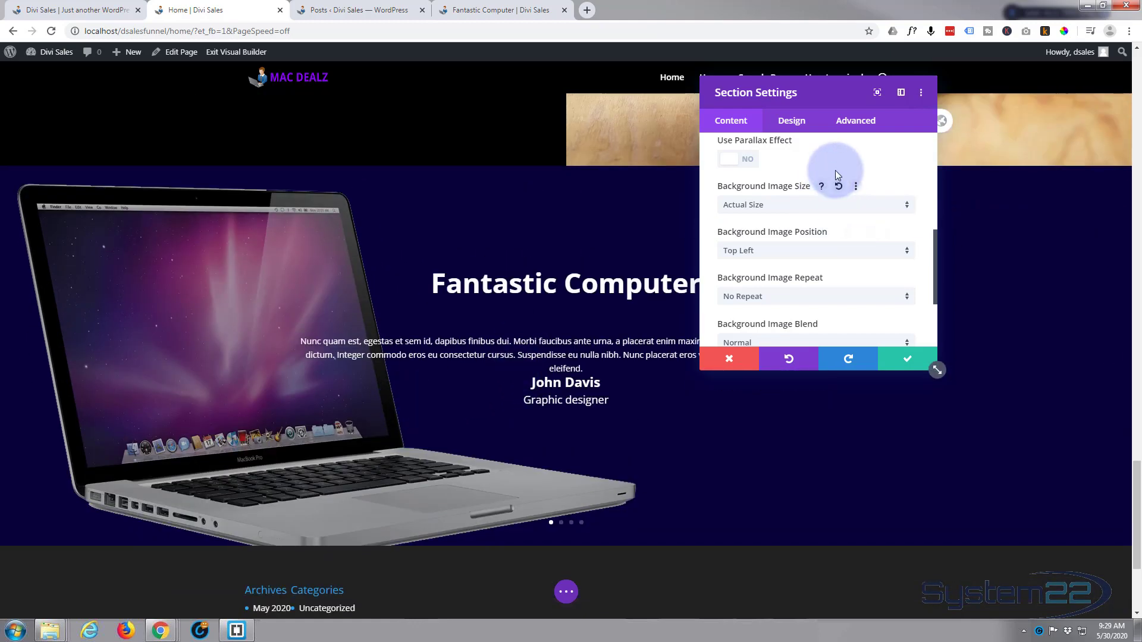
Set the section's top and bottom padding to 50px with the values linked, and save the section settings
click(791, 121)
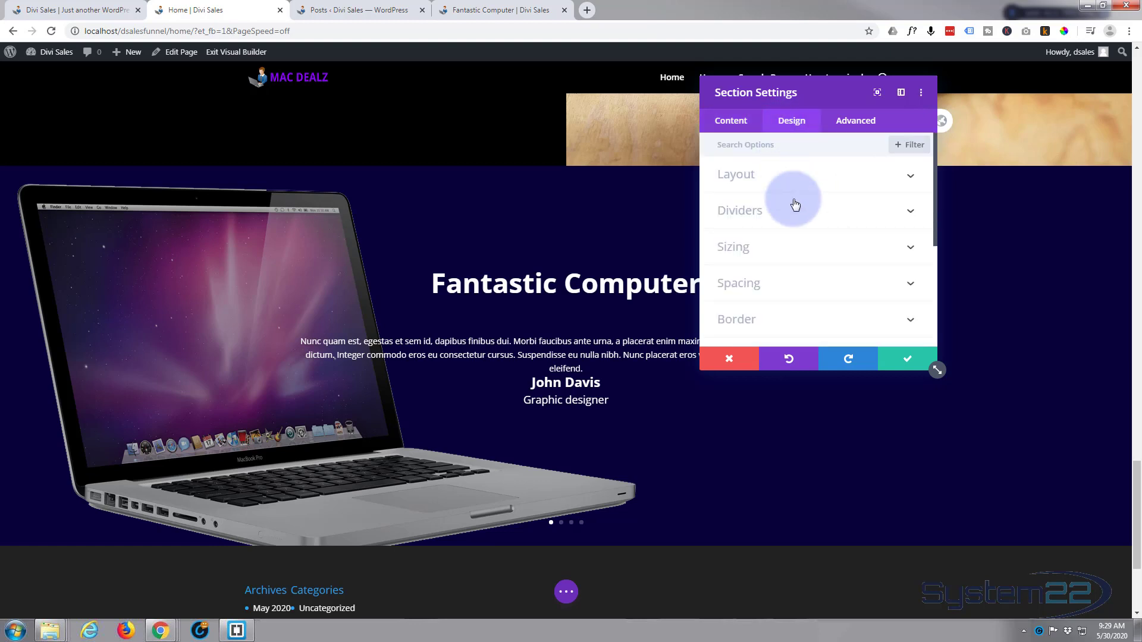
click(784, 283)
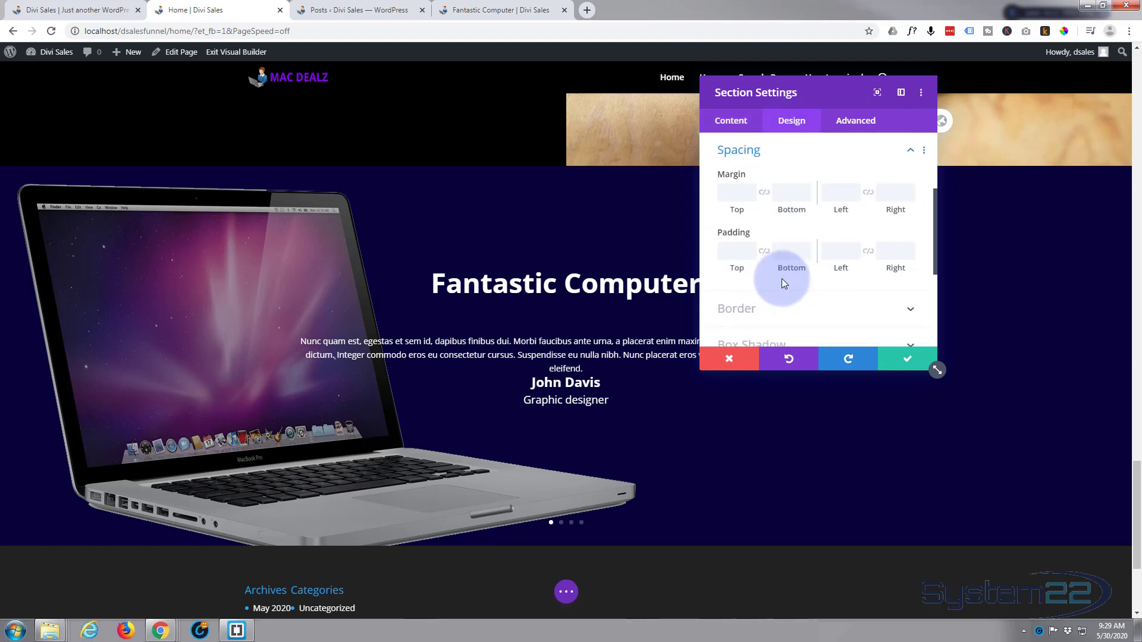
click(738, 250)
text(5)
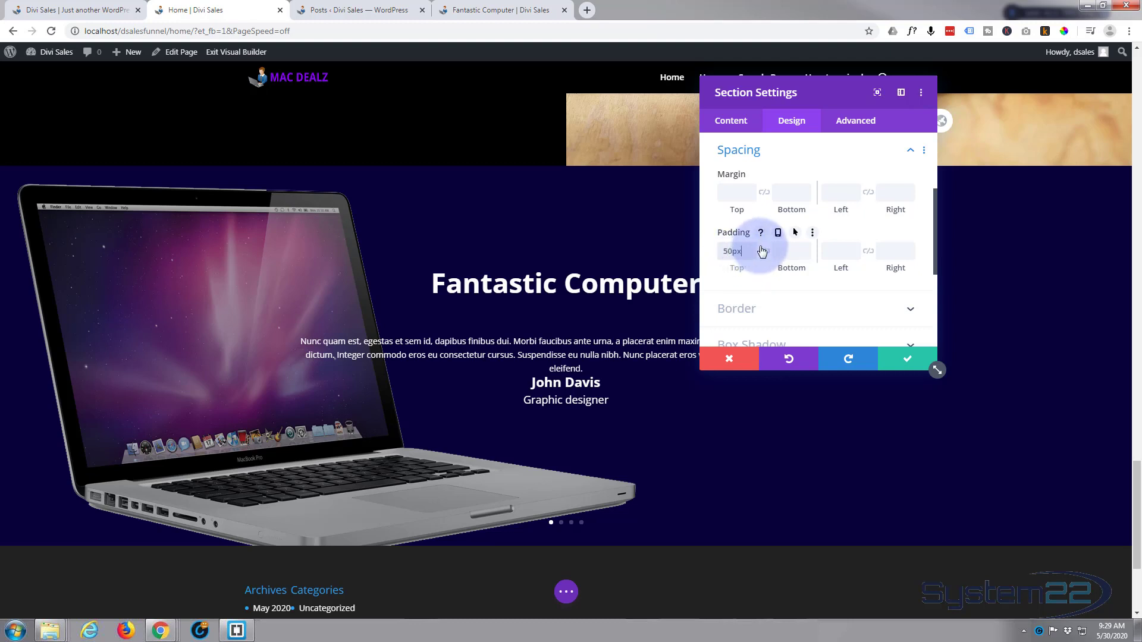
text(0px)
click(764, 251)
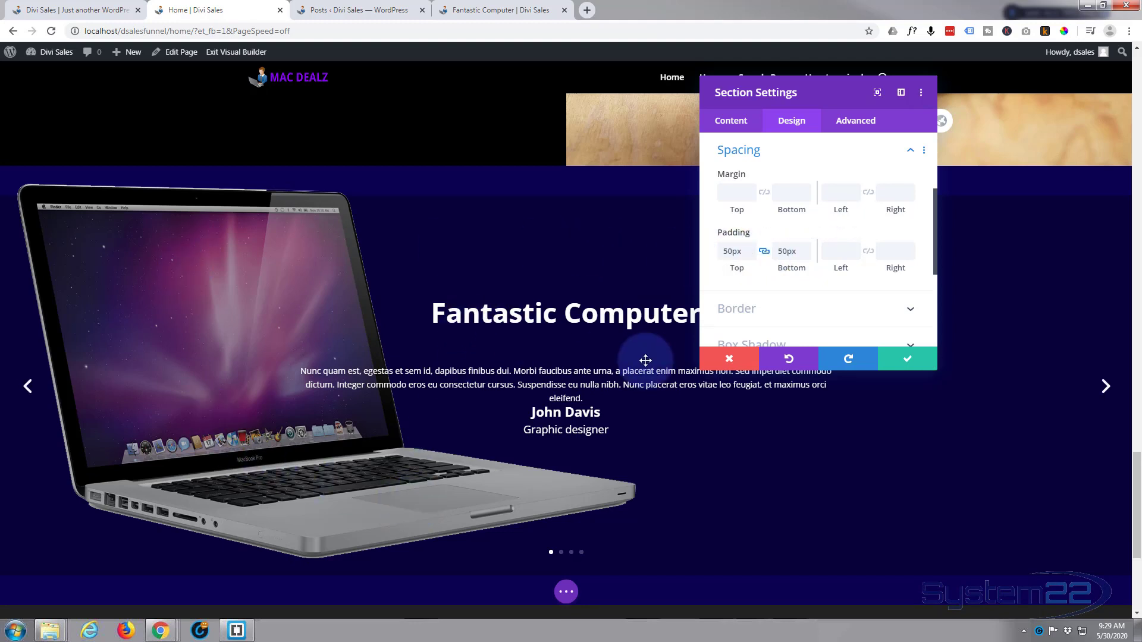
scroll(737, 216, up, 1)
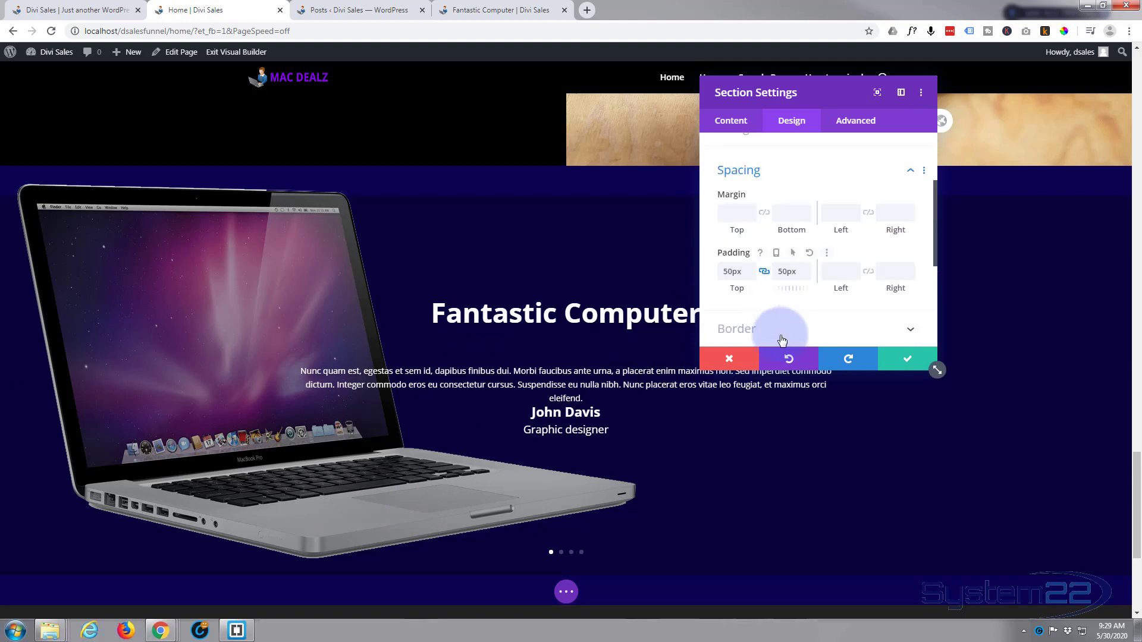
click(904, 359)
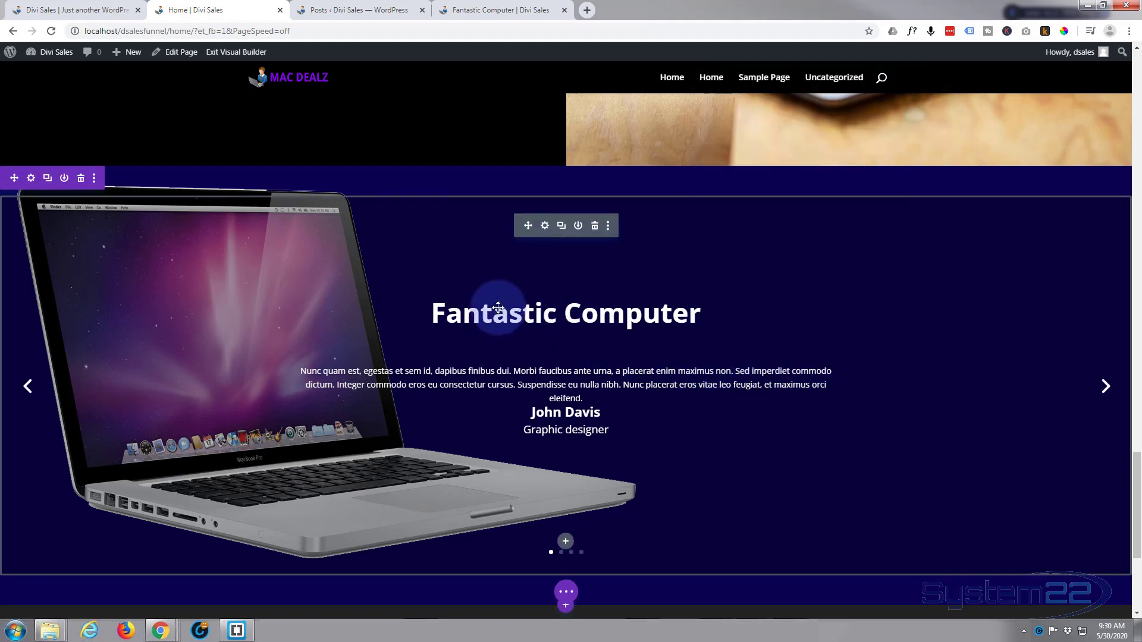
Turn on Automatic Animation in the design settings of the Fullwidth Post Slider
click(545, 227)
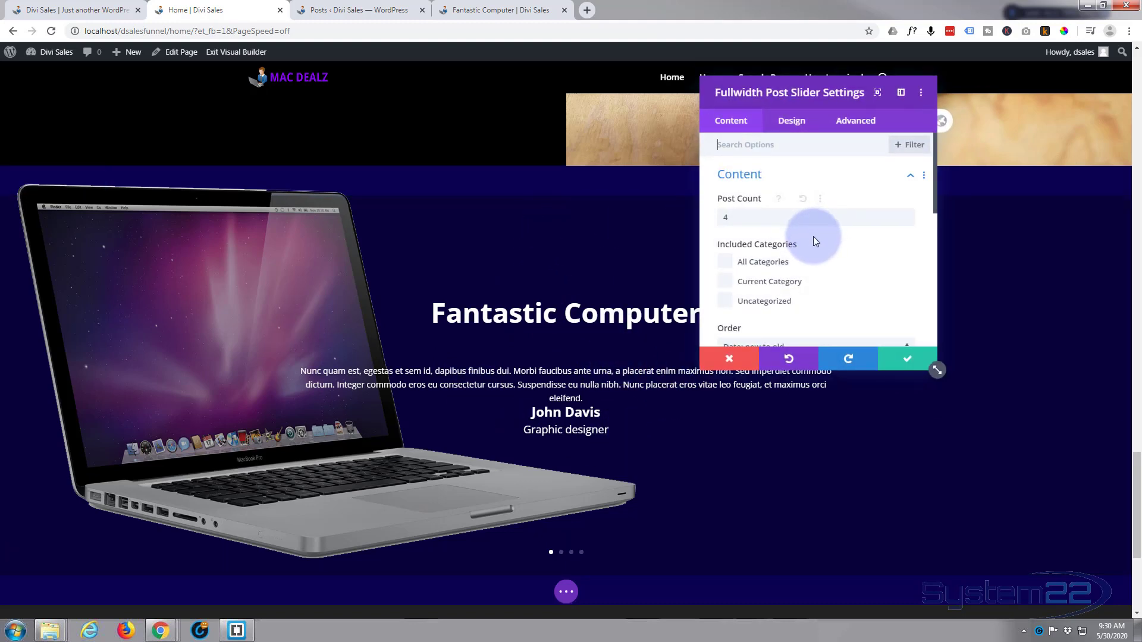
scroll(816, 264, down, 8)
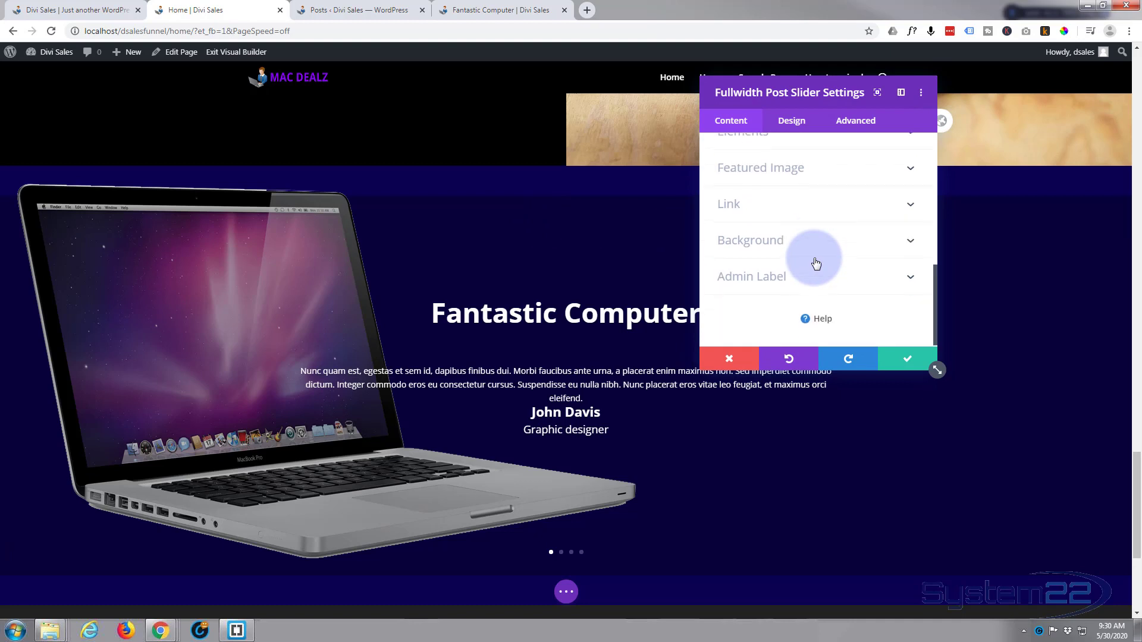
click(802, 124)
scroll(826, 283, down, 6)
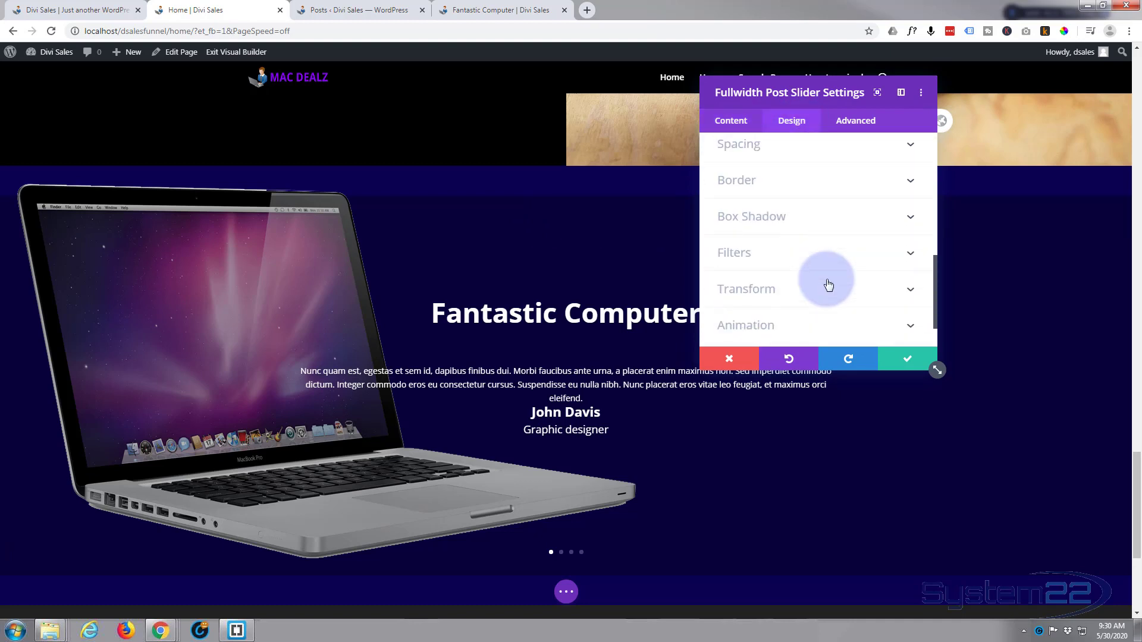
click(845, 275)
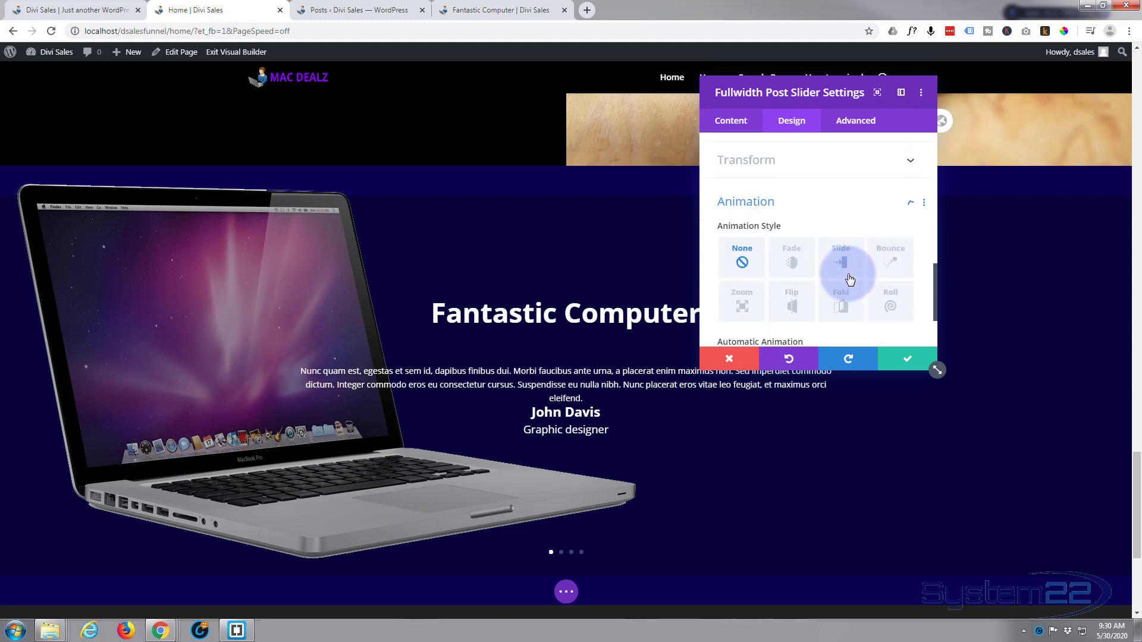
scroll(846, 279, down, 2)
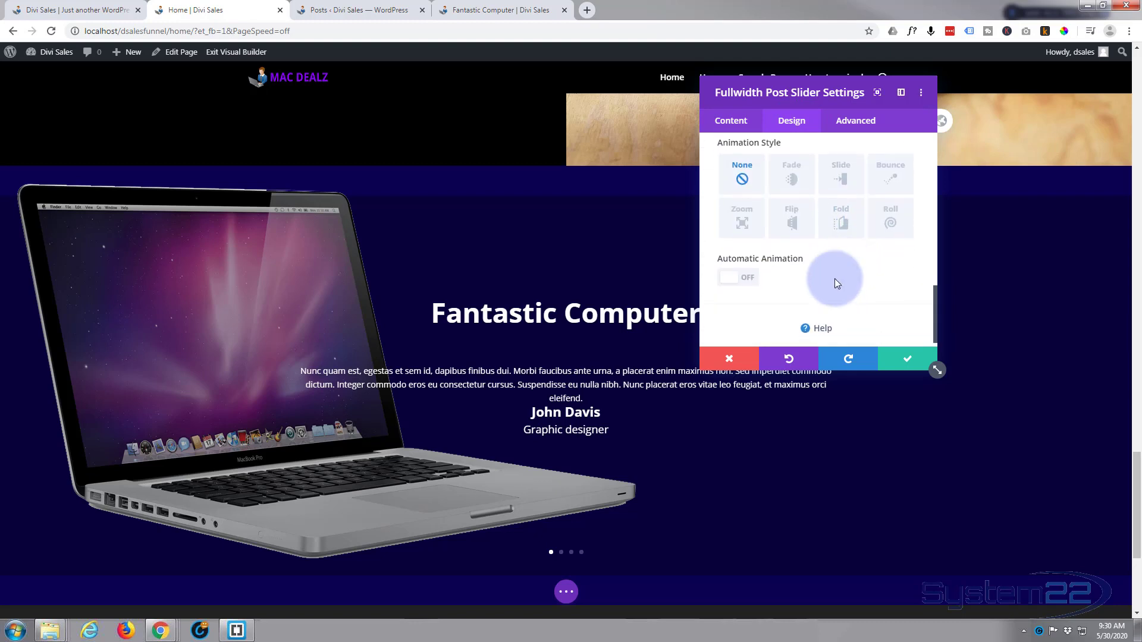
click(743, 266)
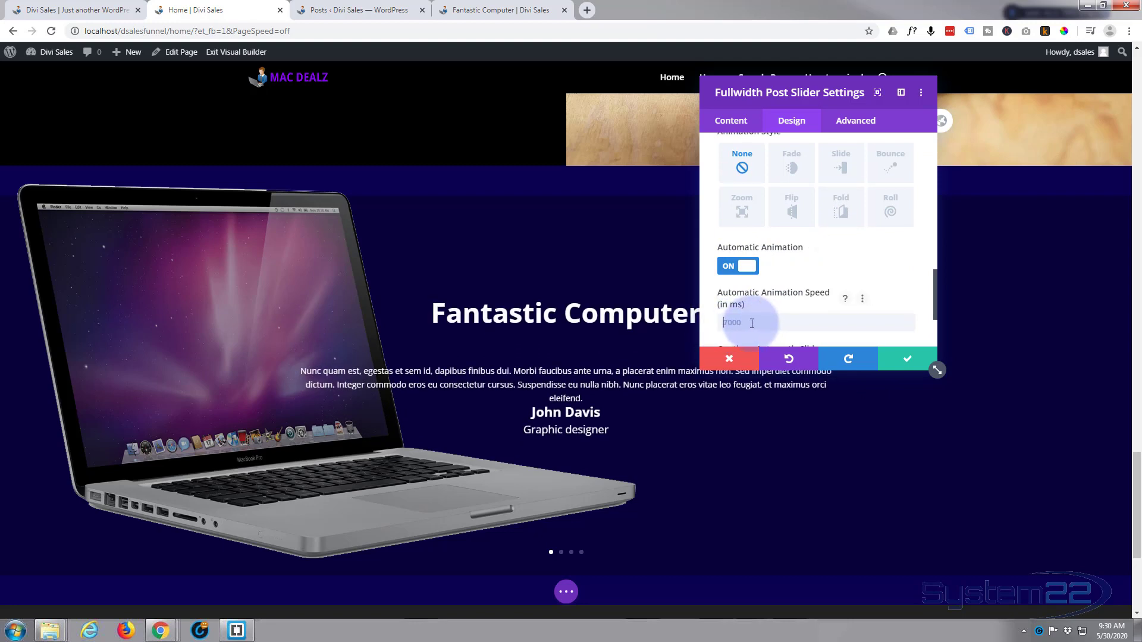
Set the slider's Automatic Animation Speed to 5000 ms, check the slide rotation, and save the module settings
text(5000)
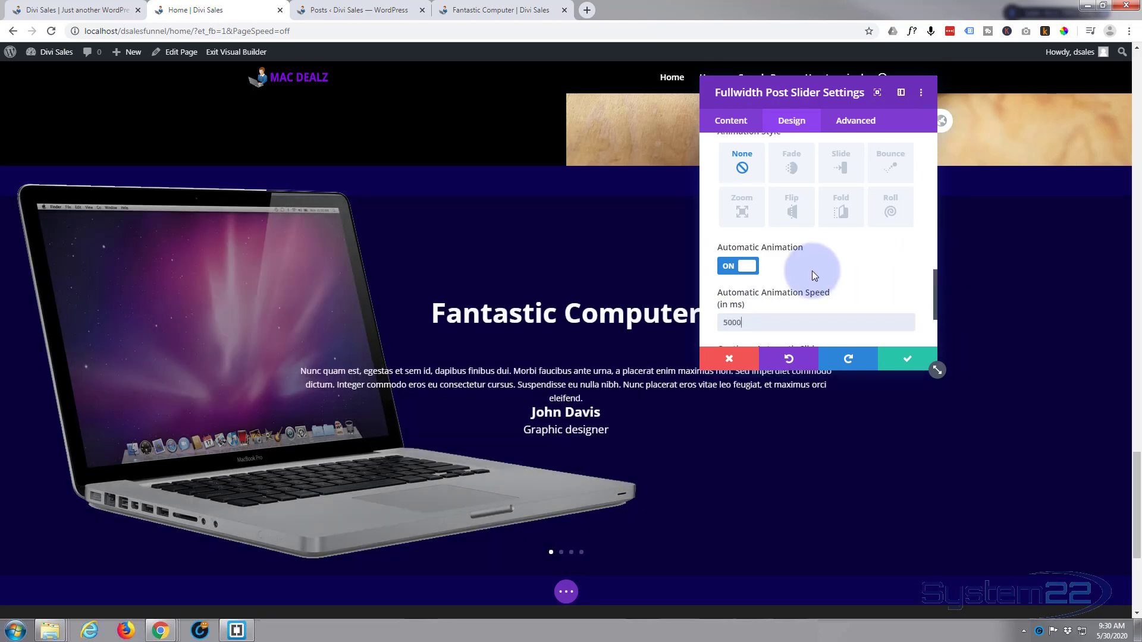
scroll(754, 302, down, 1)
scroll(754, 302, down, 1)
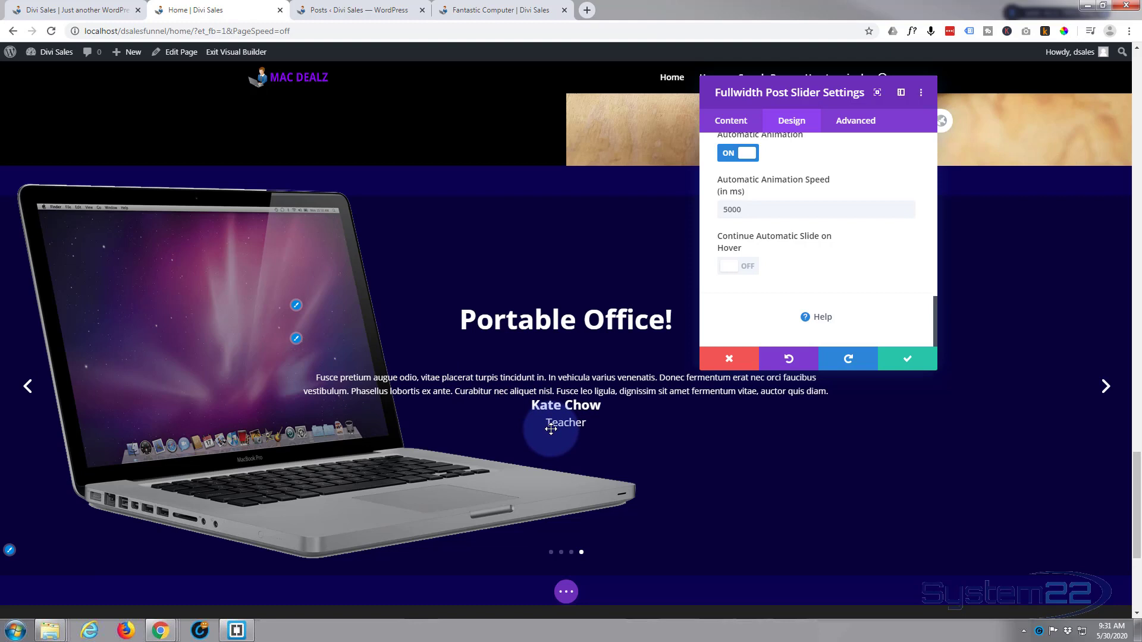
scroll(777, 276, up, 1)
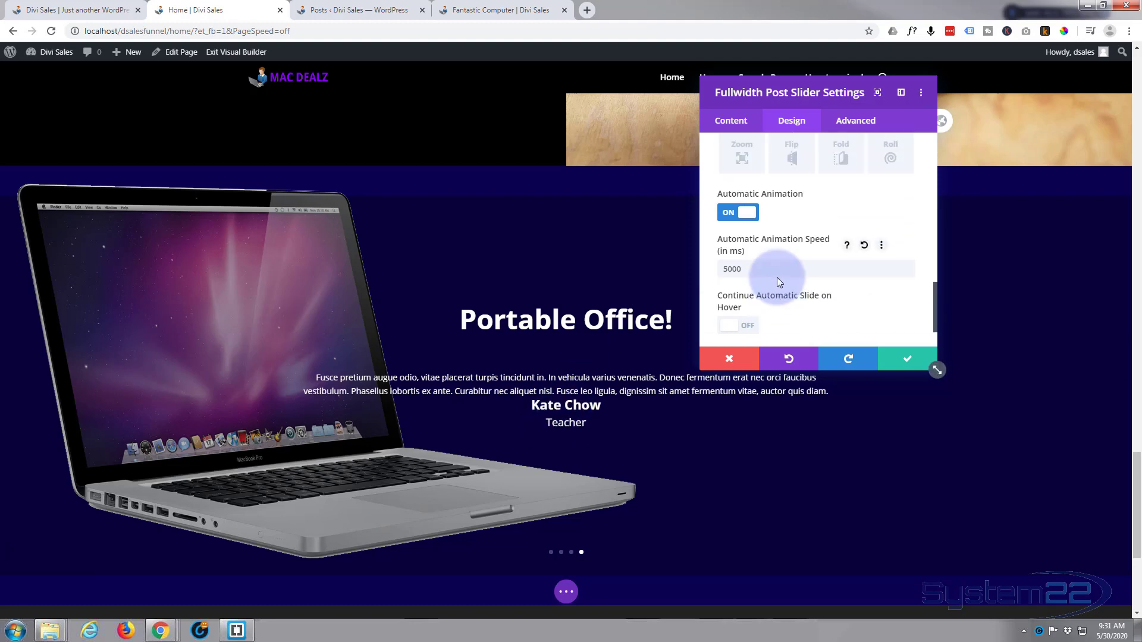
scroll(777, 278, up, 2)
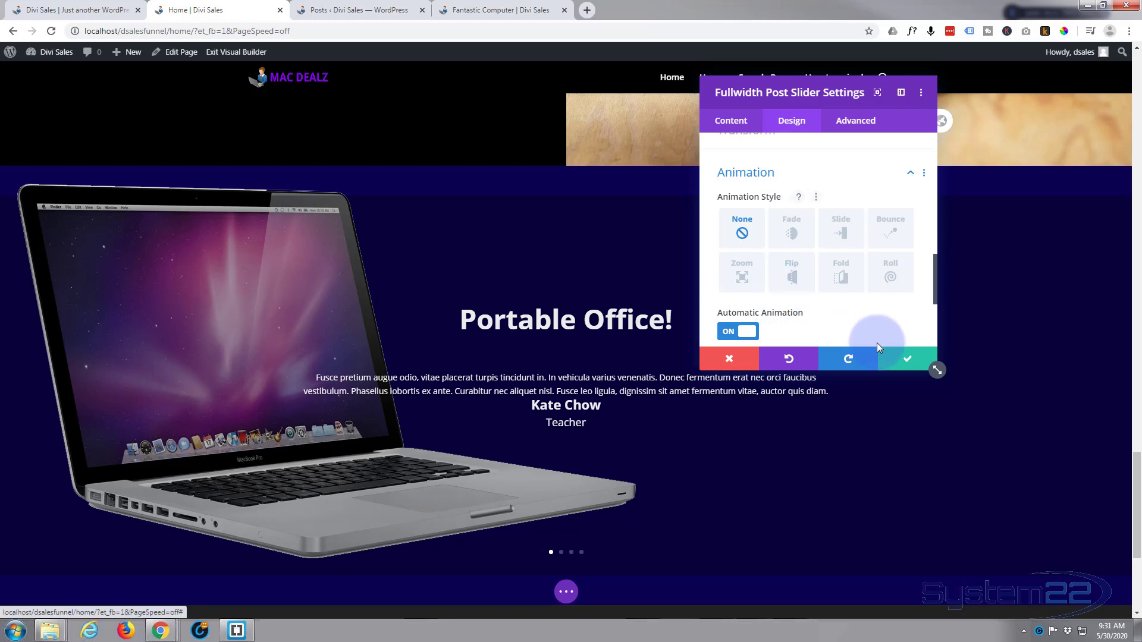
click(904, 359)
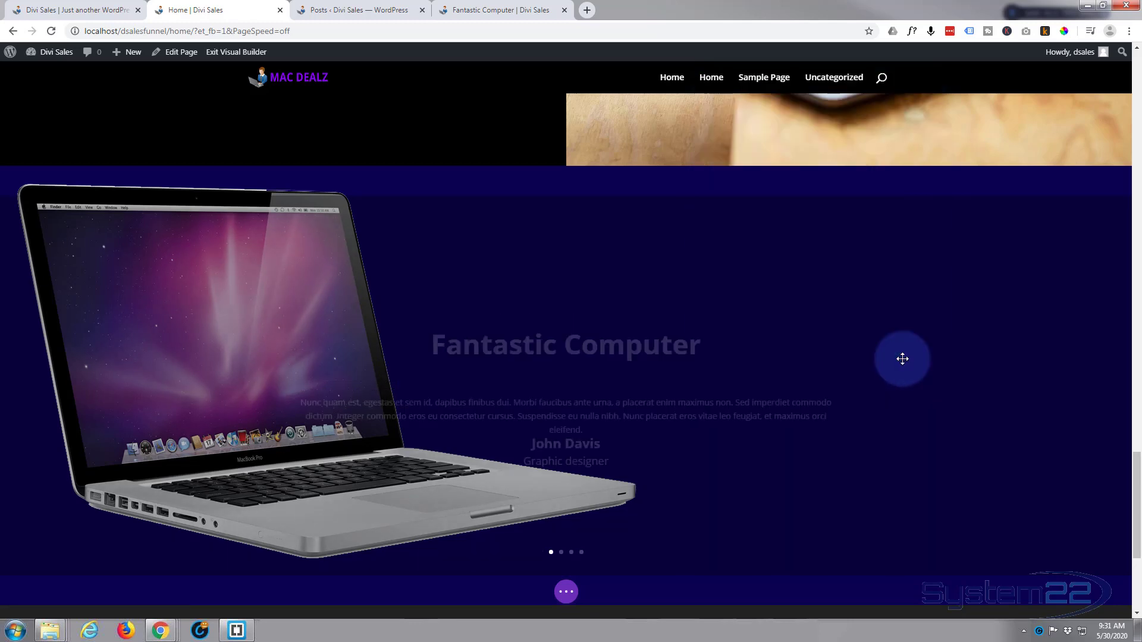
Save the Home page and exit the Visual Builder to check the rotating testimonial slider on the live page
click(567, 593)
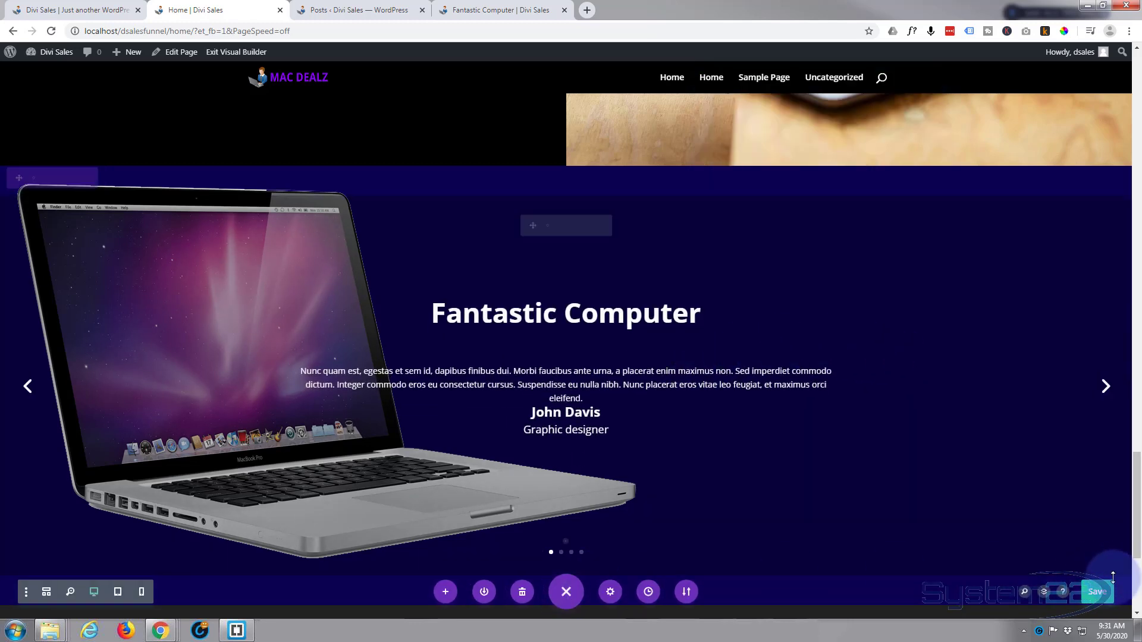
click(1097, 592)
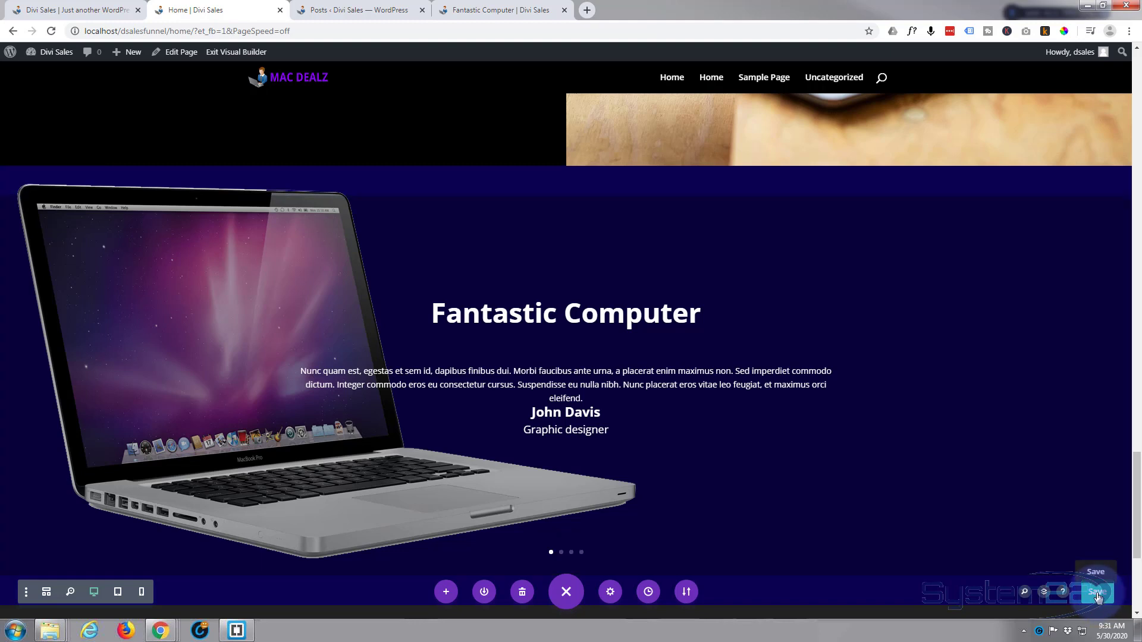
click(239, 52)
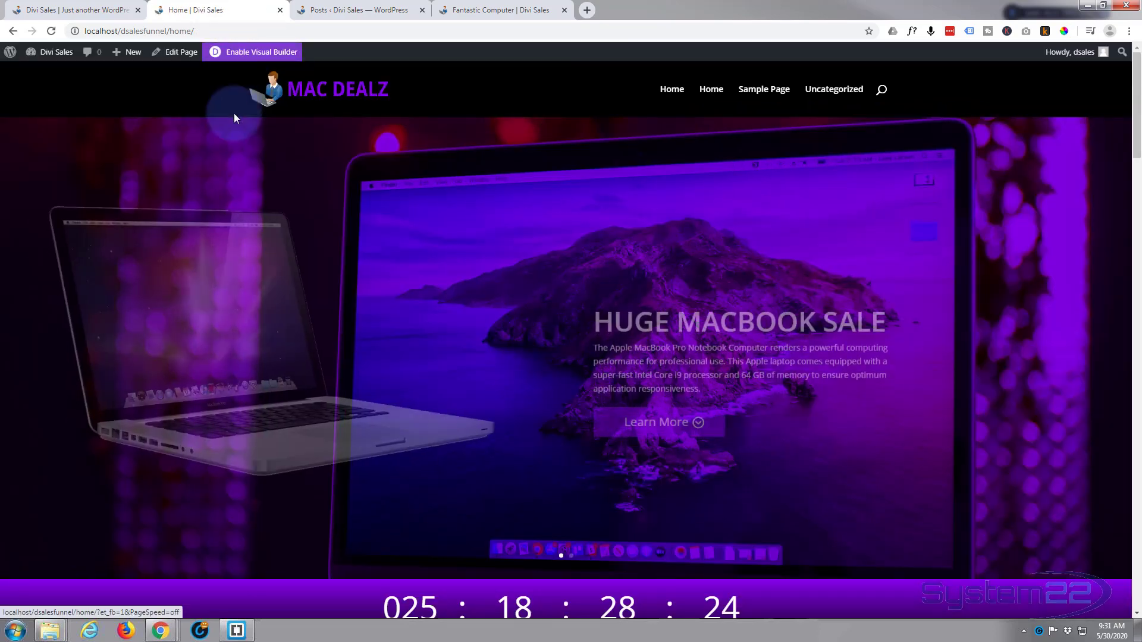
scroll(234, 201, down, 10)
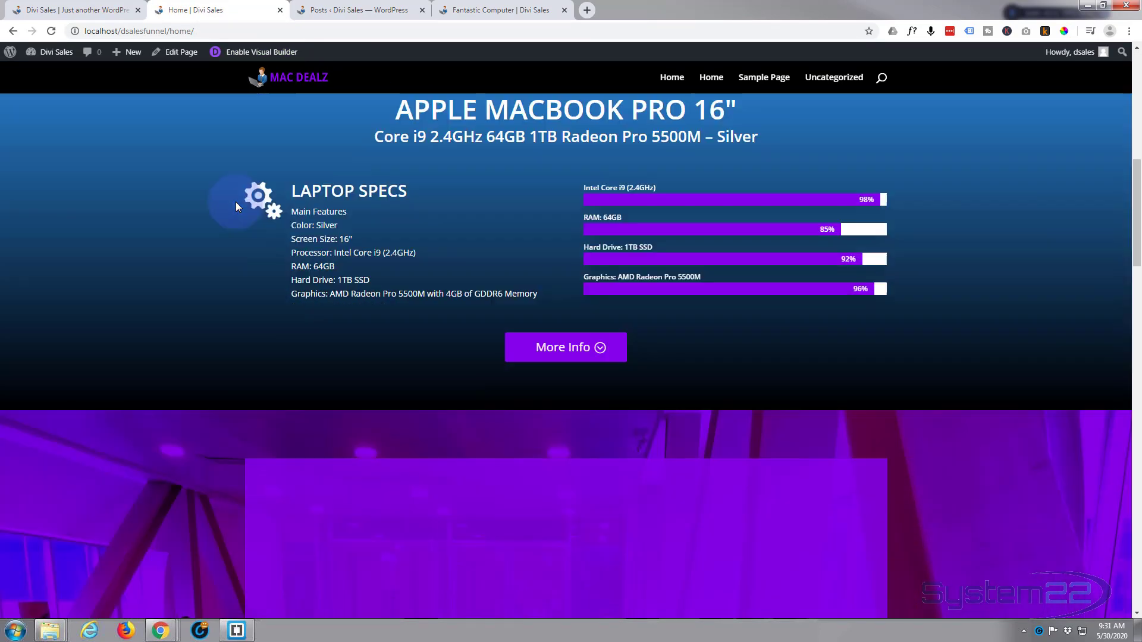
scroll(236, 202, down, 12)
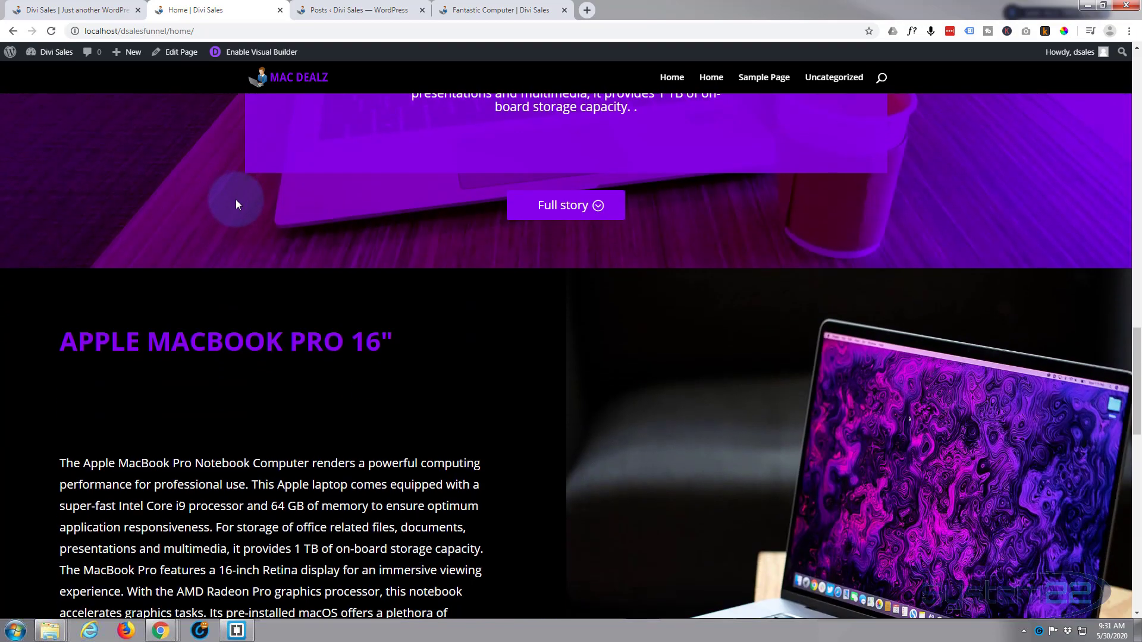
scroll(237, 198, down, 10)
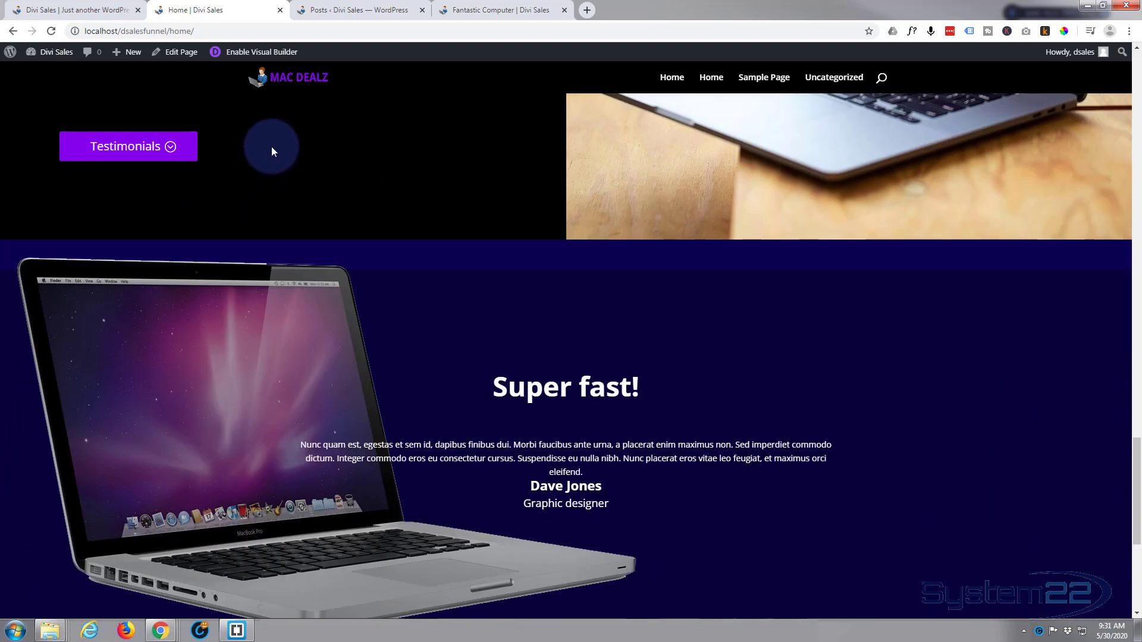
scroll(276, 140, down, 2)
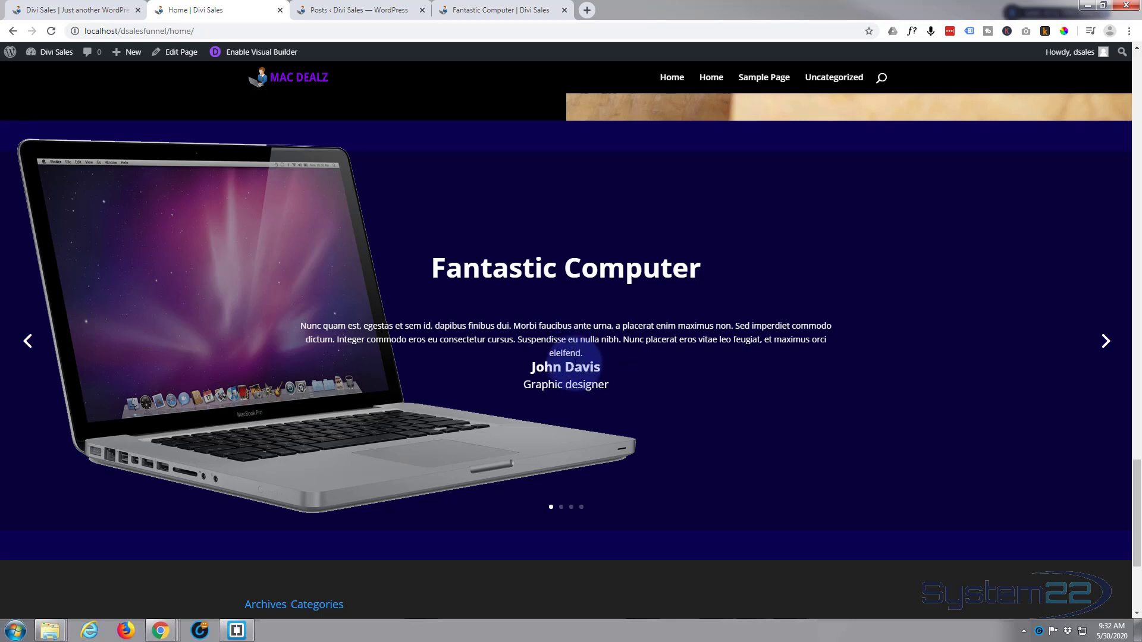
Open the Fantastic Computer post from the posts list in the Divi Builder and open its text module settings
click(357, 10)
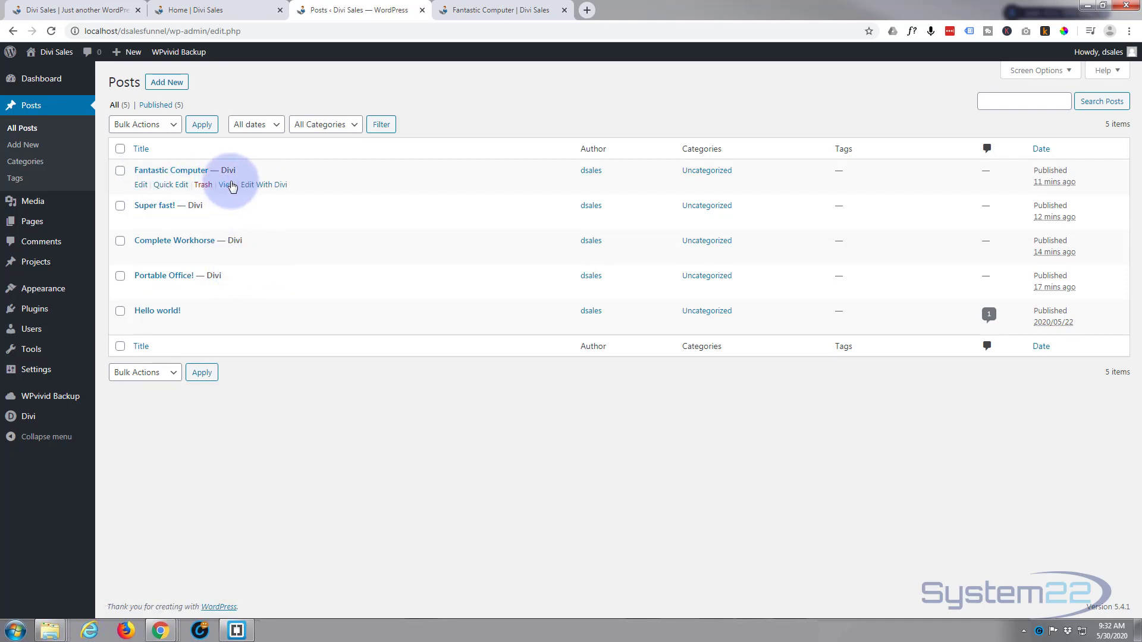
click(249, 186)
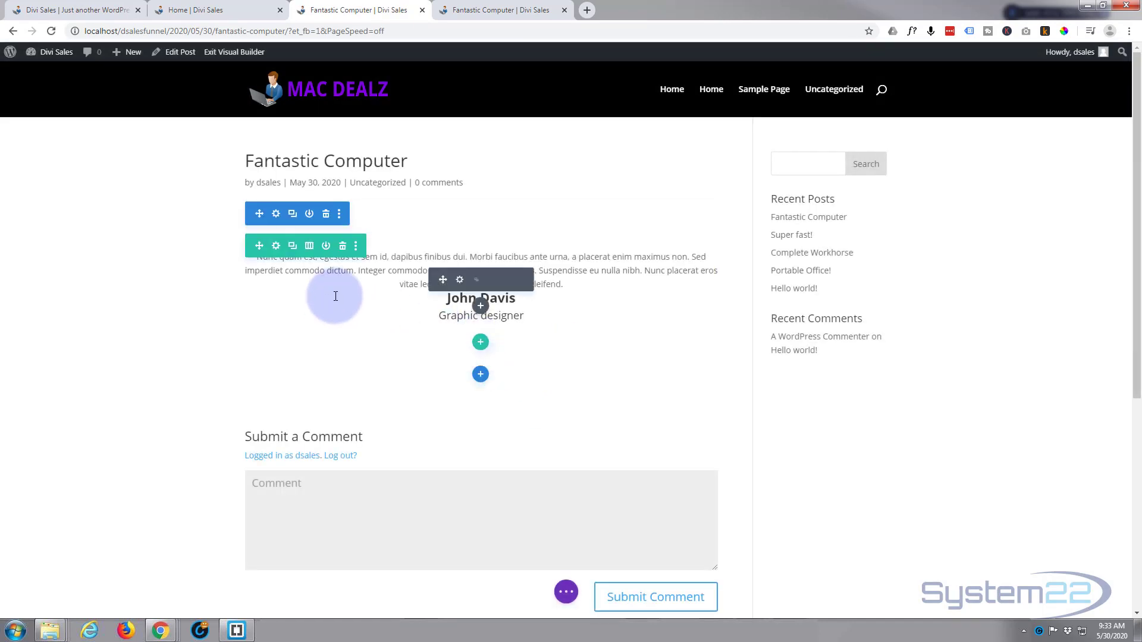
click(461, 279)
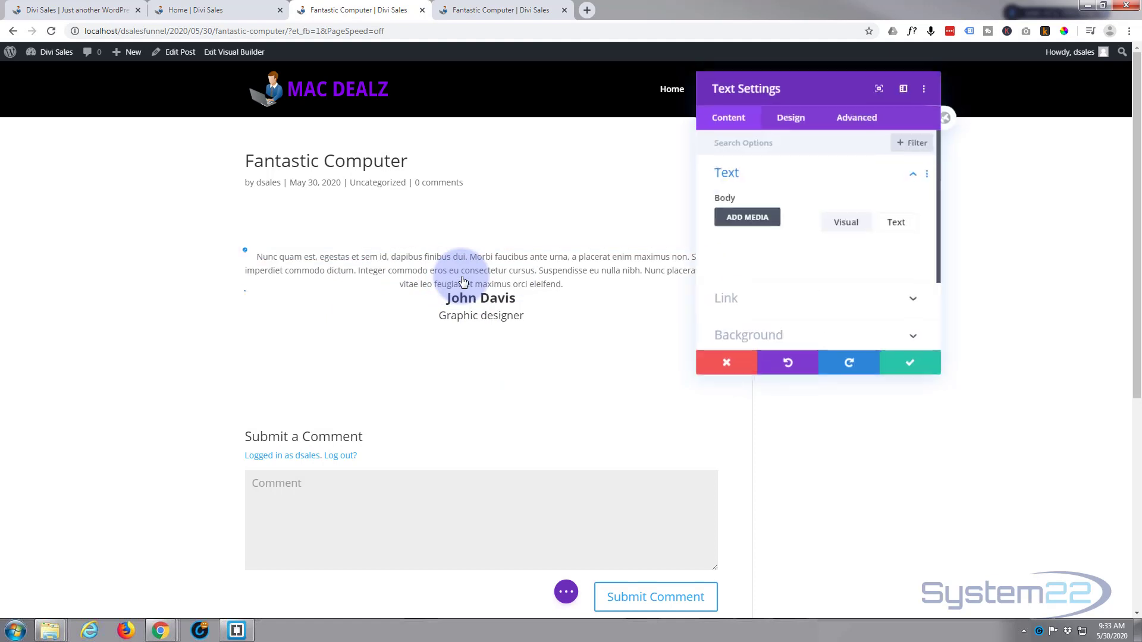
Set the body text size of the Fantastic Computer testimonial to 17px and save the text settings
click(792, 121)
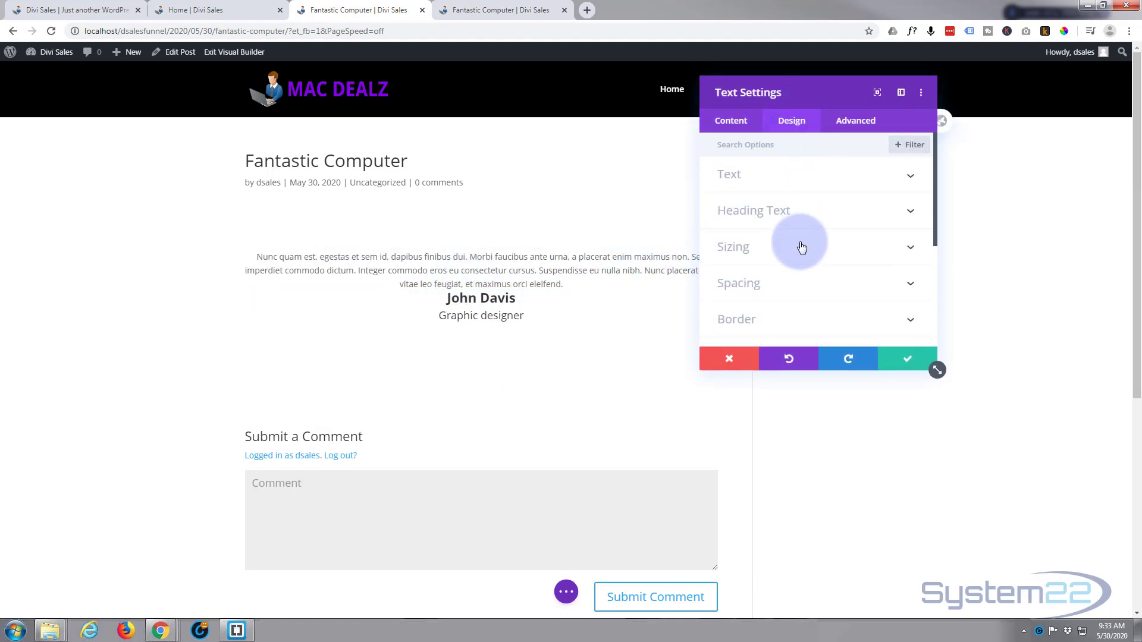
click(820, 178)
scroll(805, 218, down, 2)
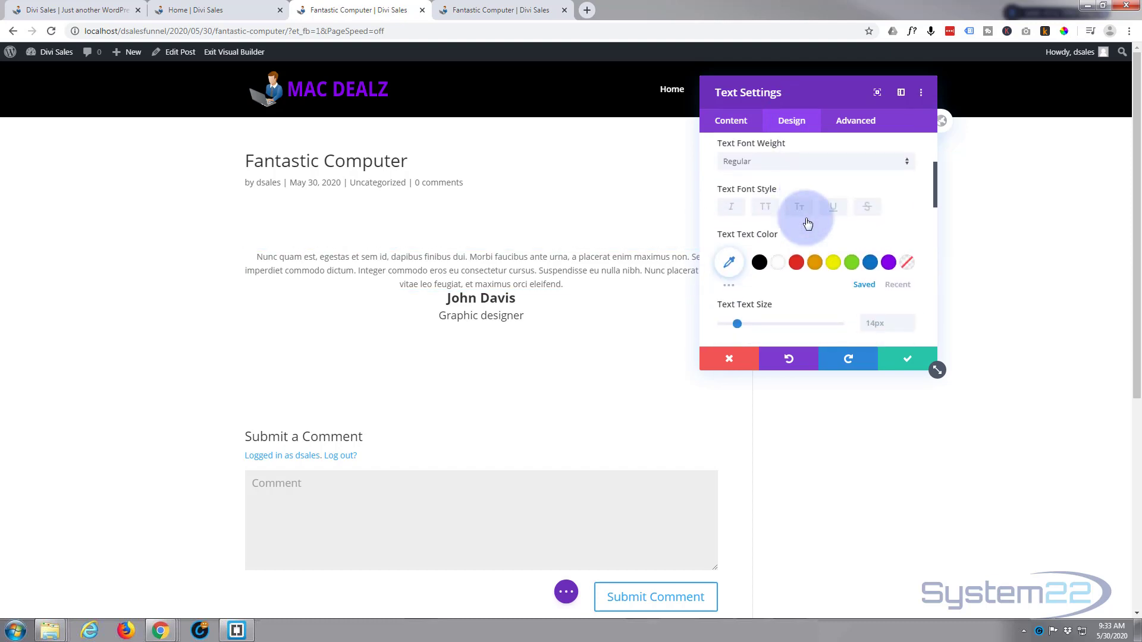
scroll(807, 223, down, 1)
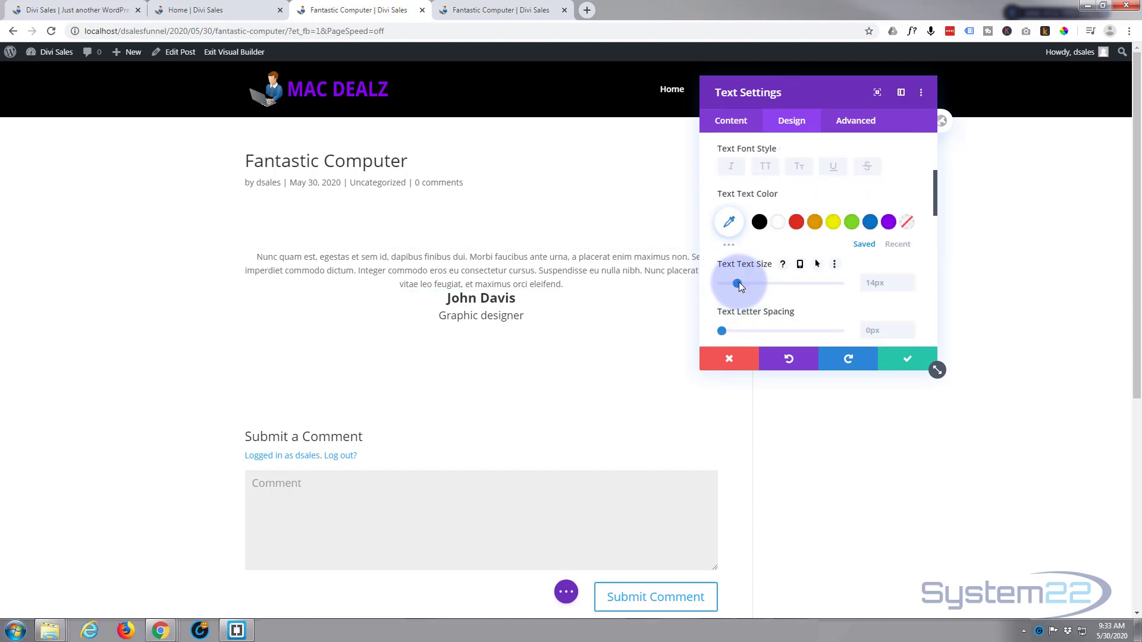
drag(738, 282, 742, 286)
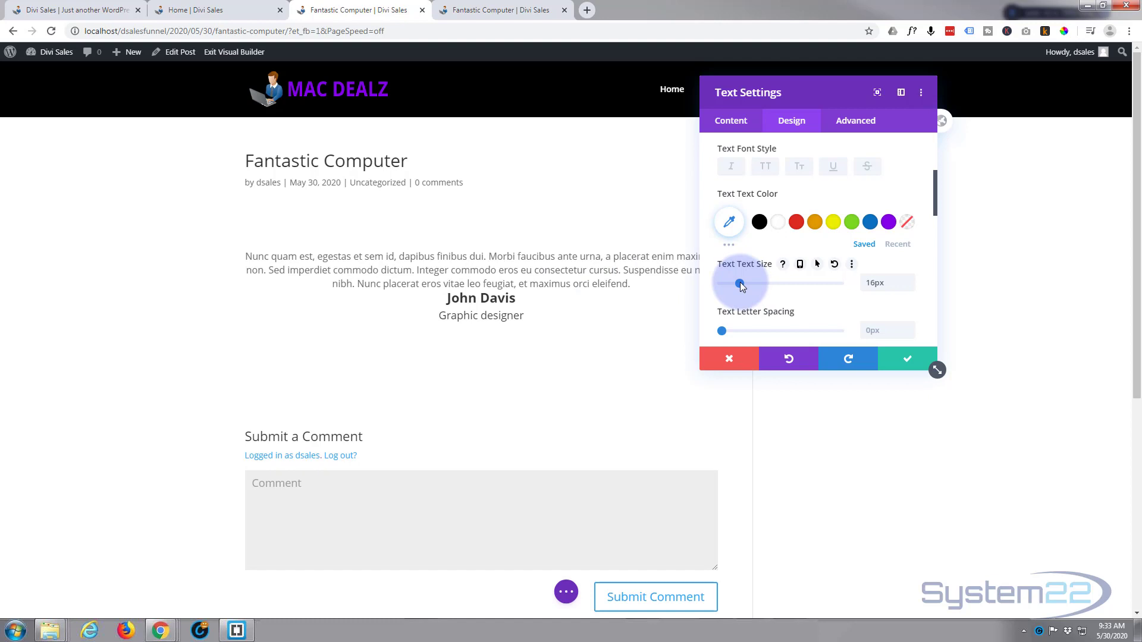
click(910, 279)
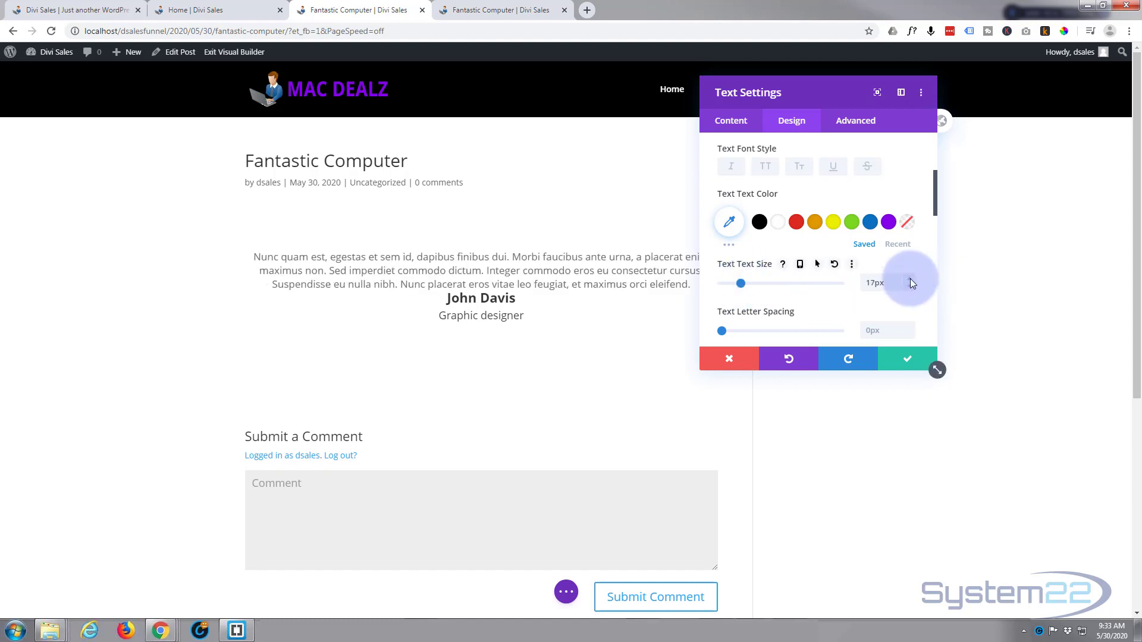
click(905, 359)
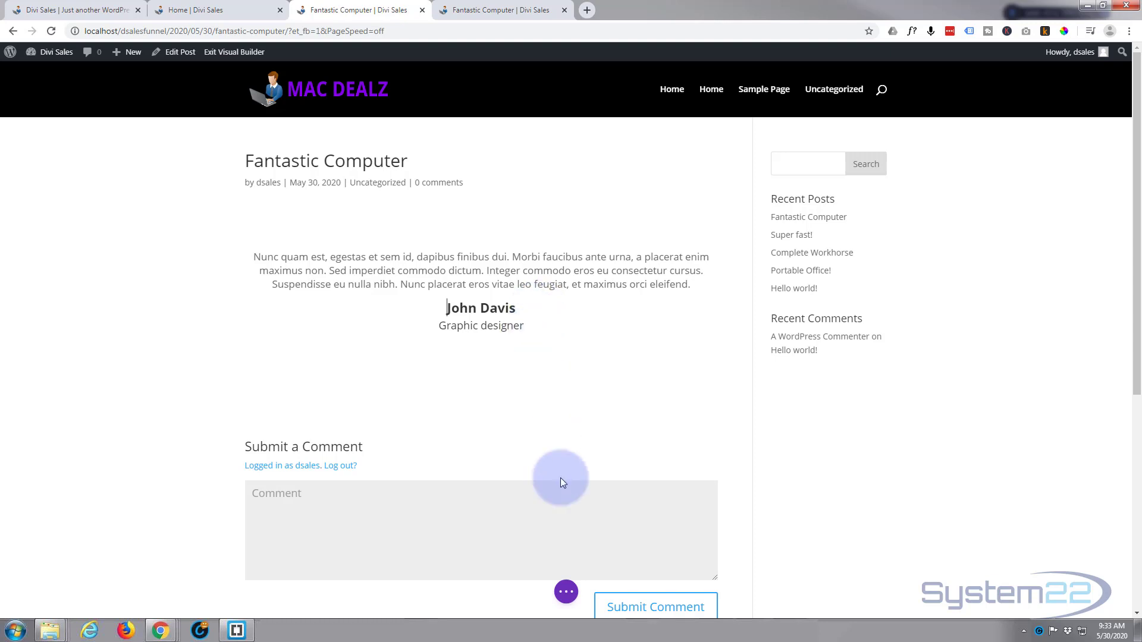
click(566, 591)
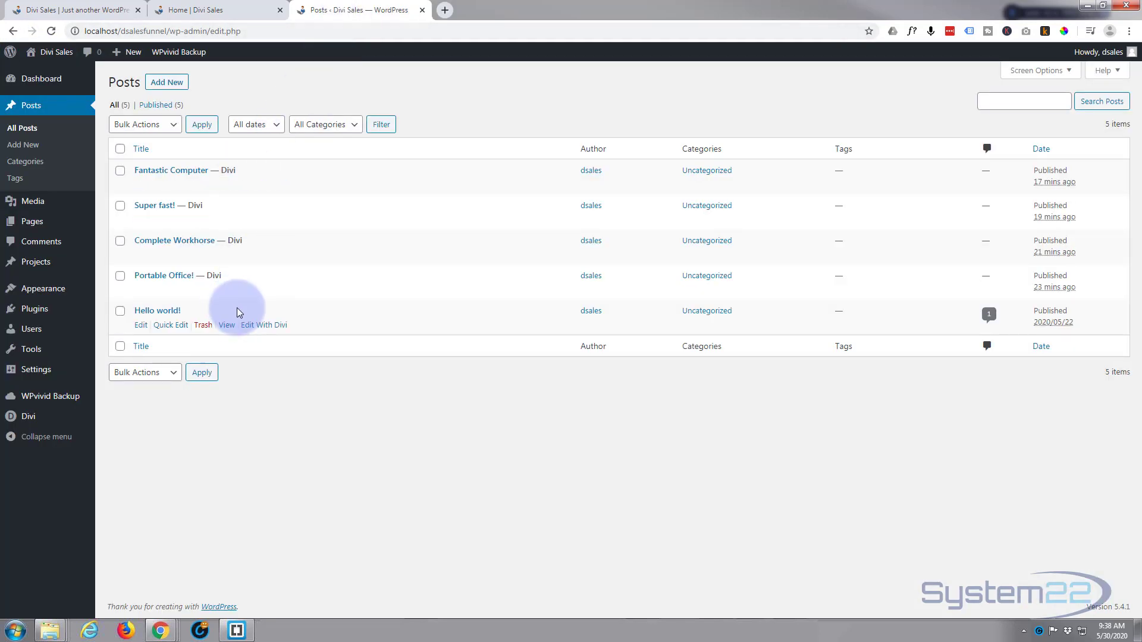
Create a new post category named Test with the slug test
mouse_move(259, 185)
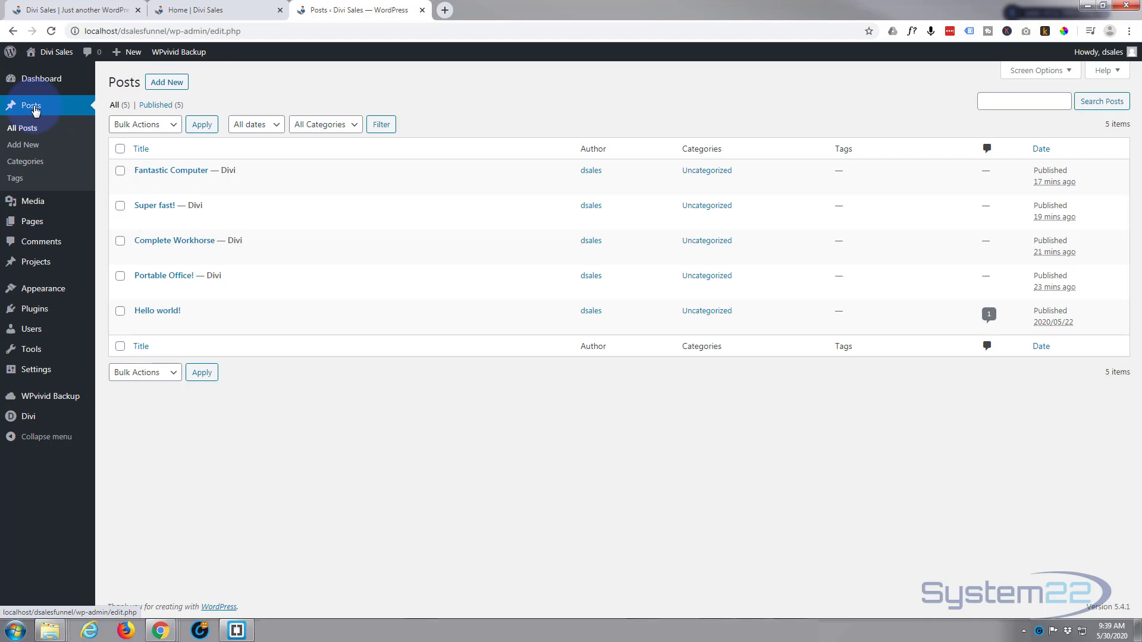
middle_click(20, 167)
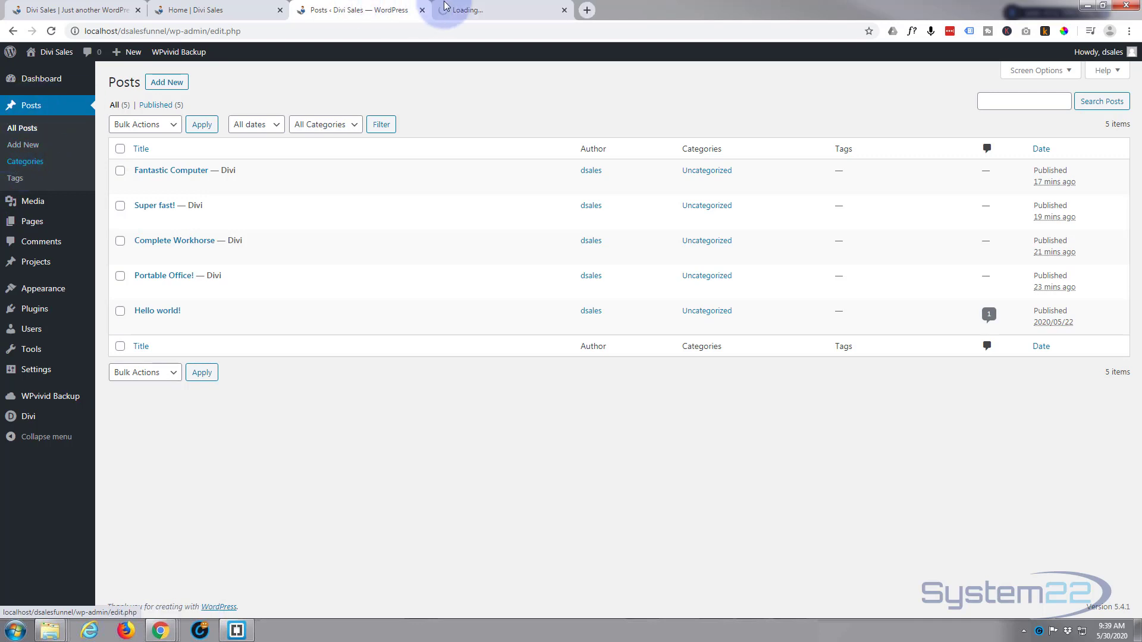
click(482, 11)
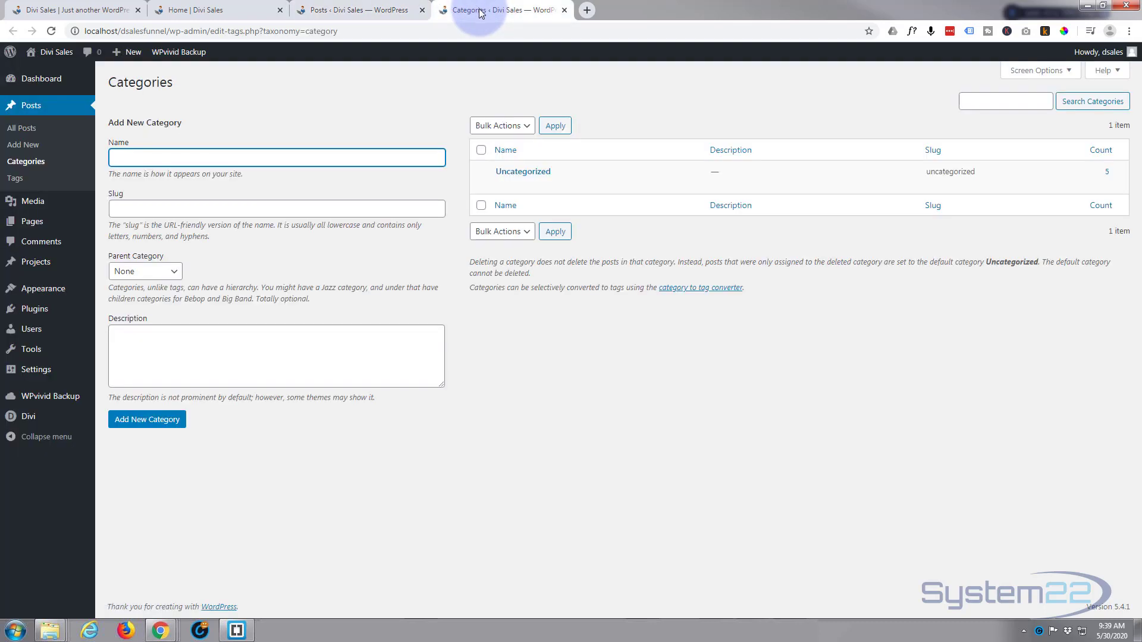
click(162, 158)
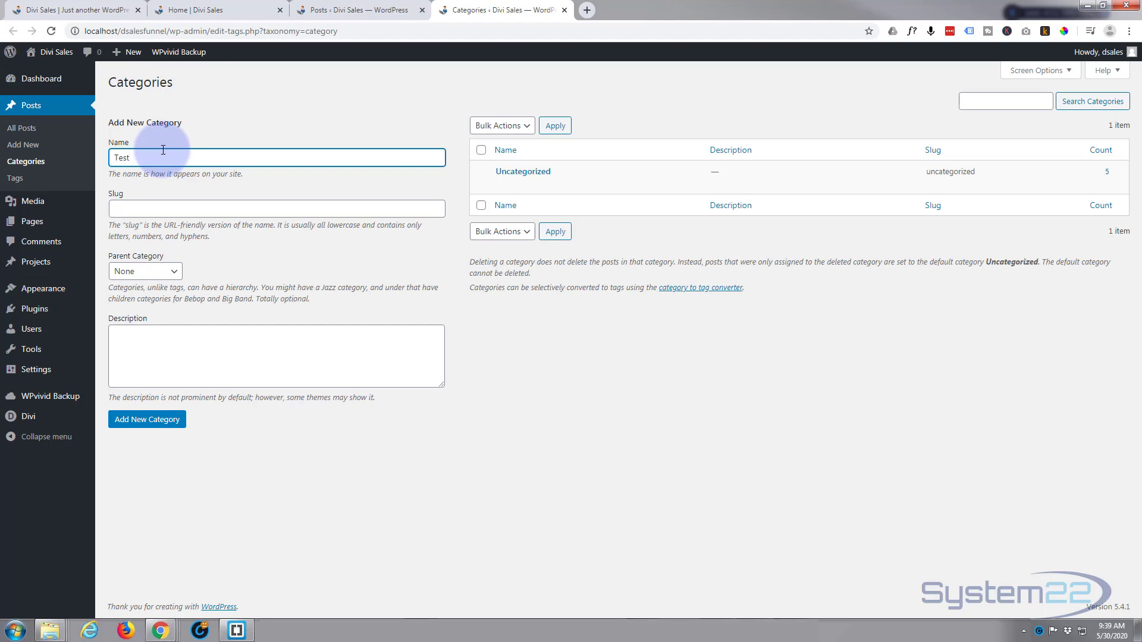
click(116, 207)
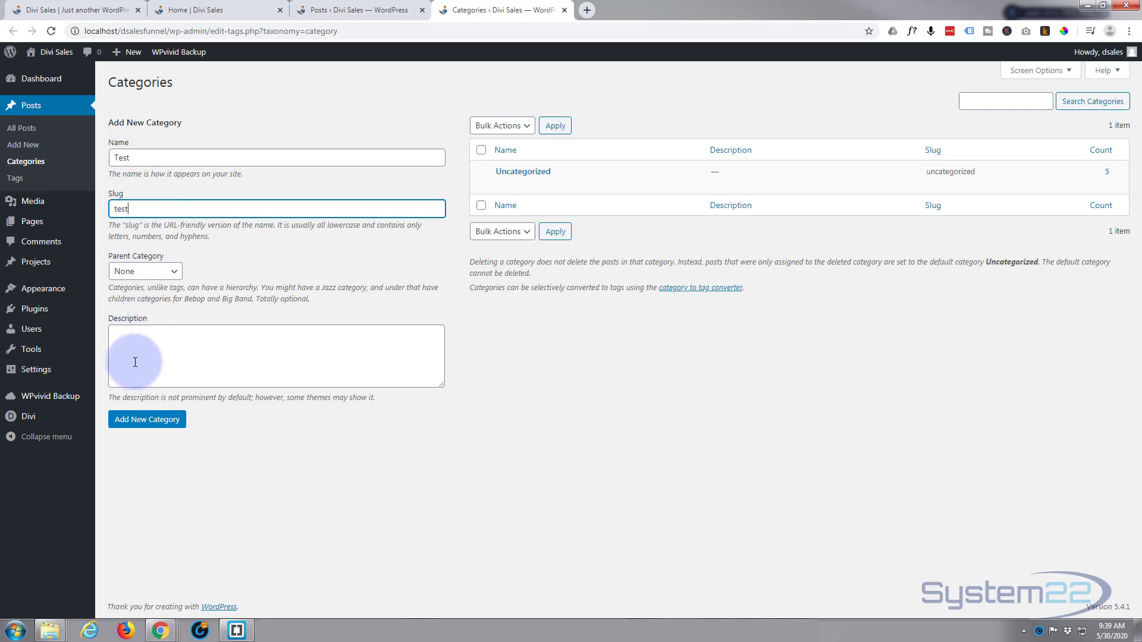
click(137, 421)
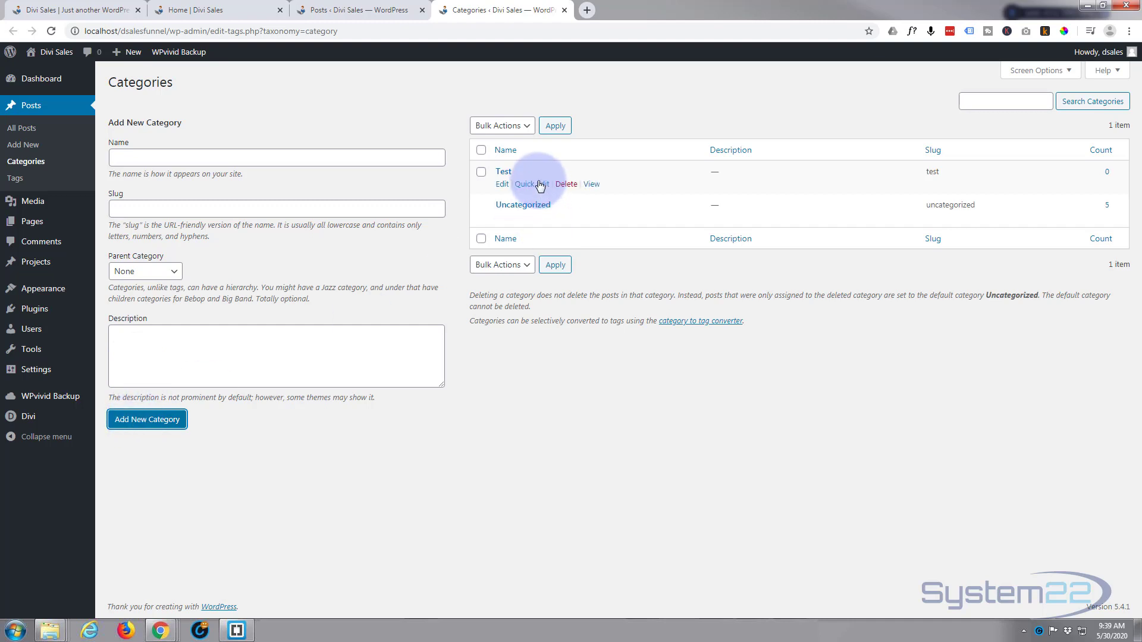
Refresh the posts list and move the Fantastic Computer post from the Uncategorized category to Test using Quick Edit
click(366, 9)
click(52, 31)
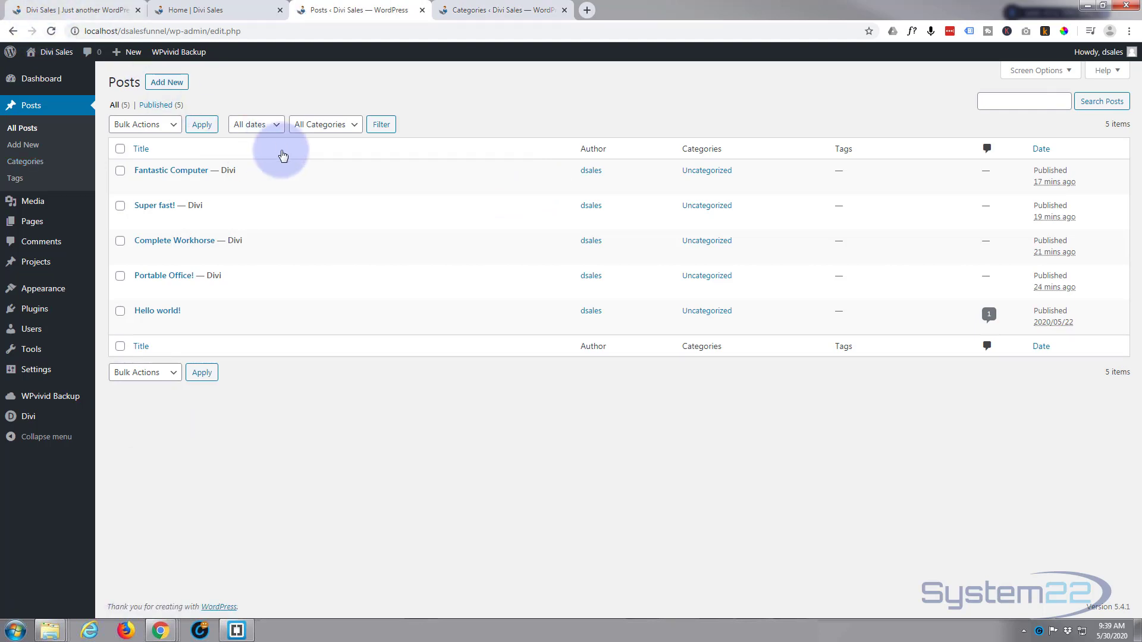
click(171, 185)
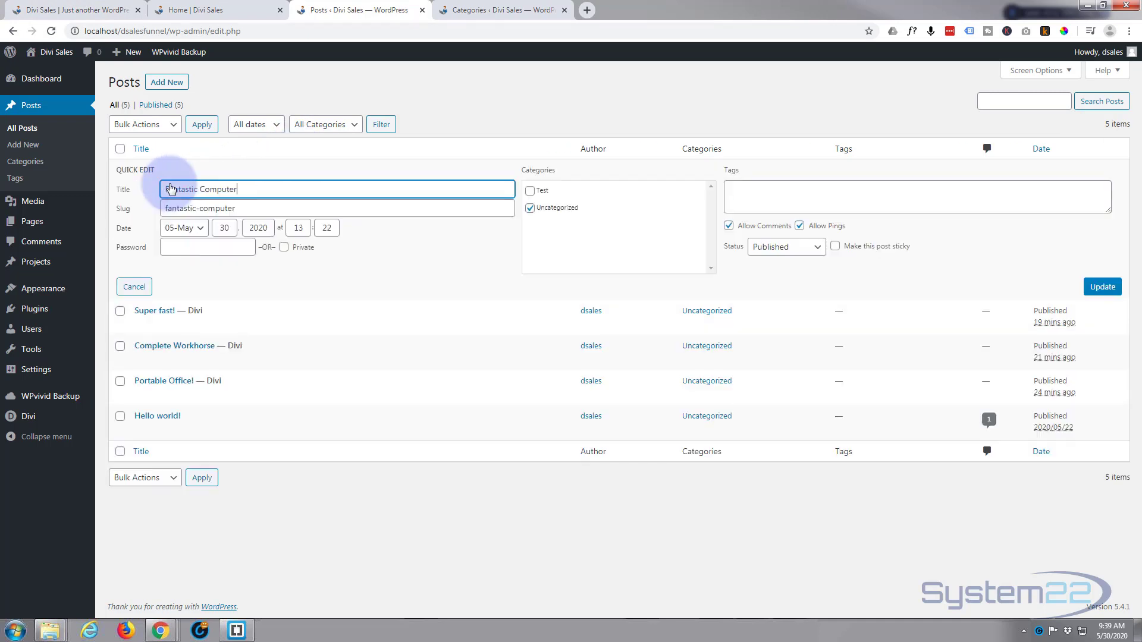
click(529, 190)
click(529, 207)
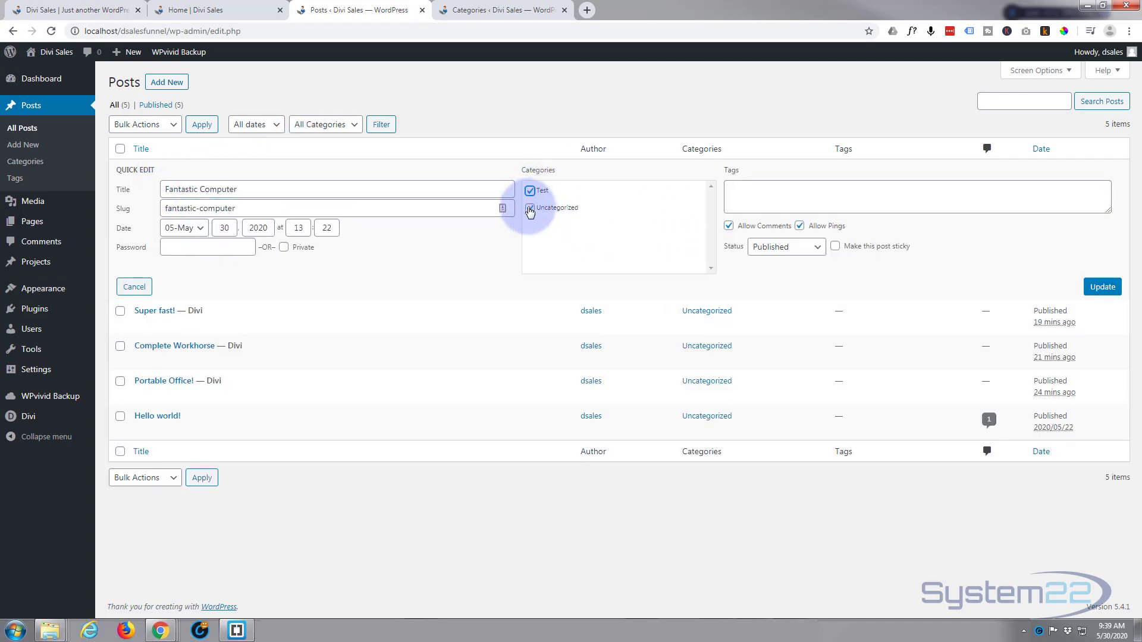
click(1101, 287)
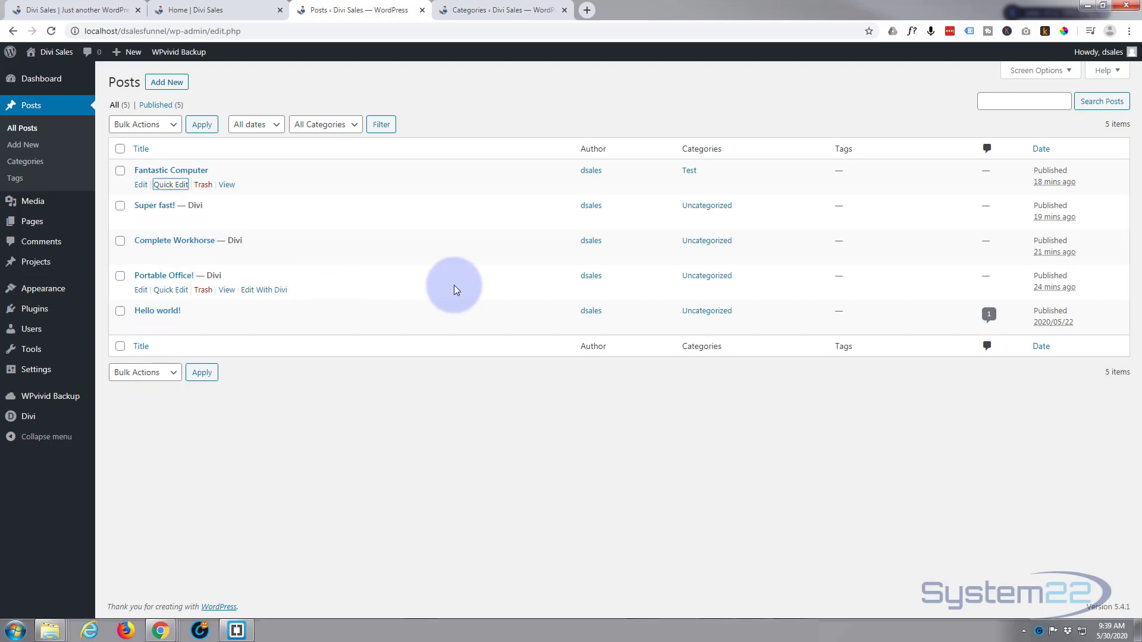
Return to the live Home page and reload it with the updated post category
click(202, 9)
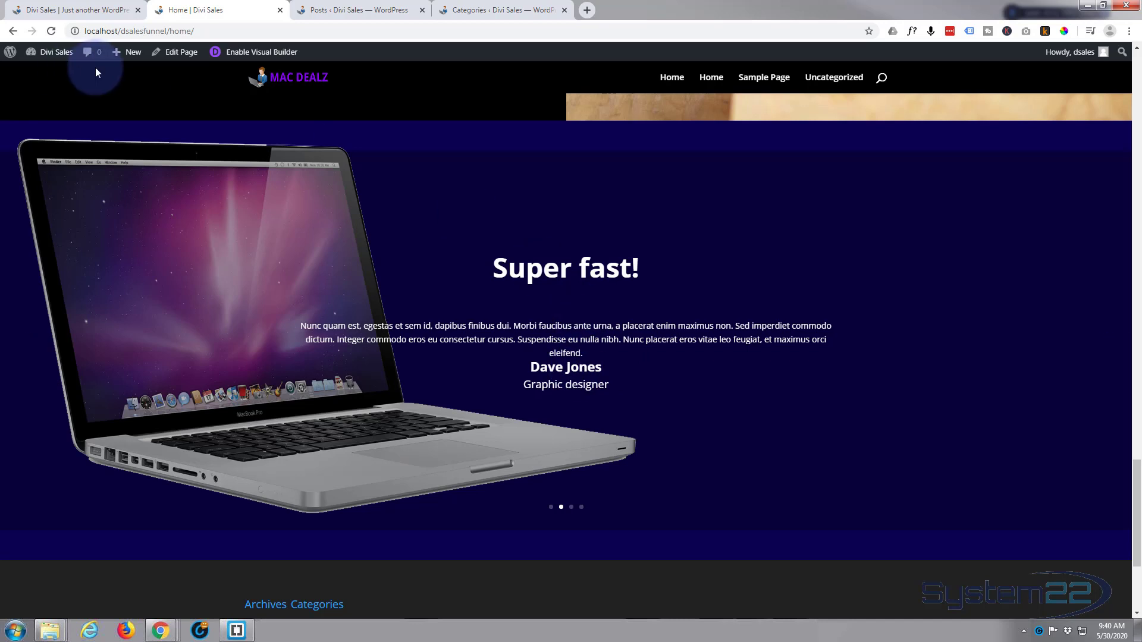
click(51, 31)
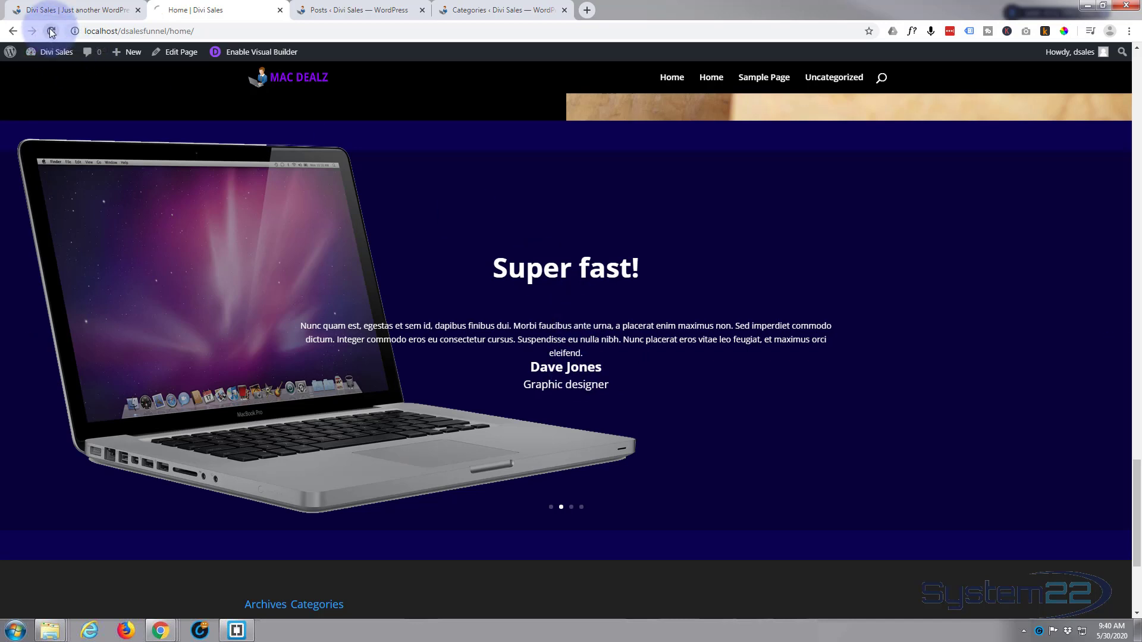